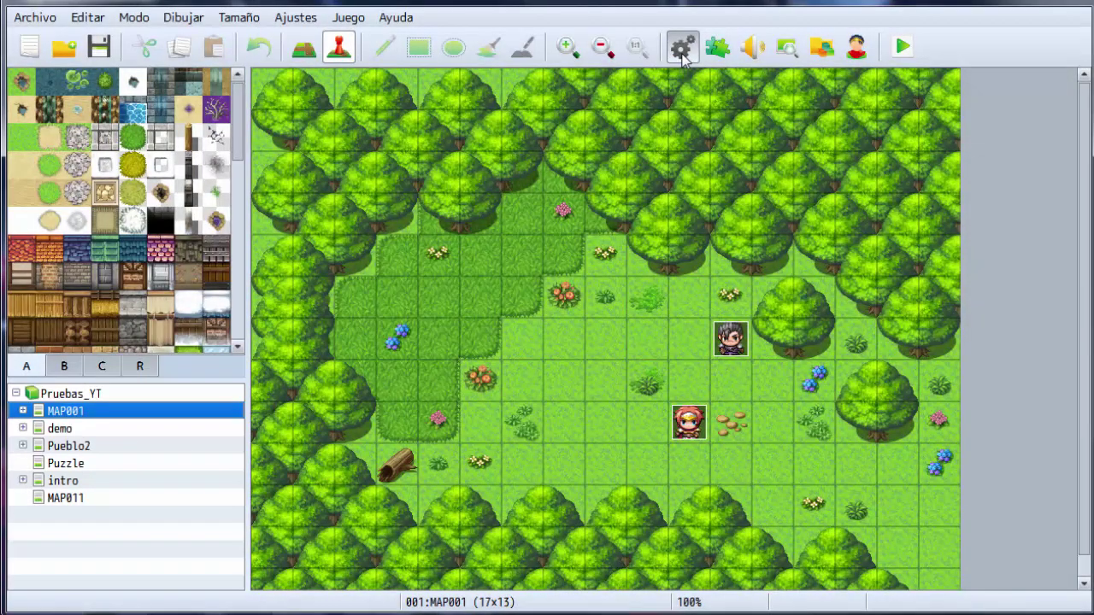
Step: Open the database at the enemy groups and select the bats placed in the Murciélago*2 group
click(683, 50)
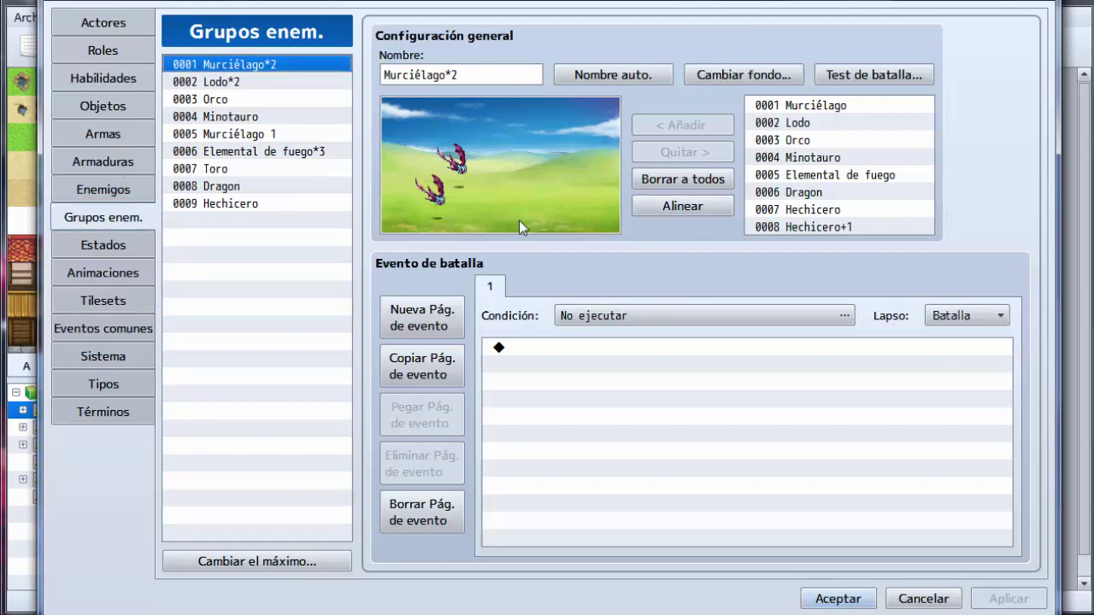
click(455, 163)
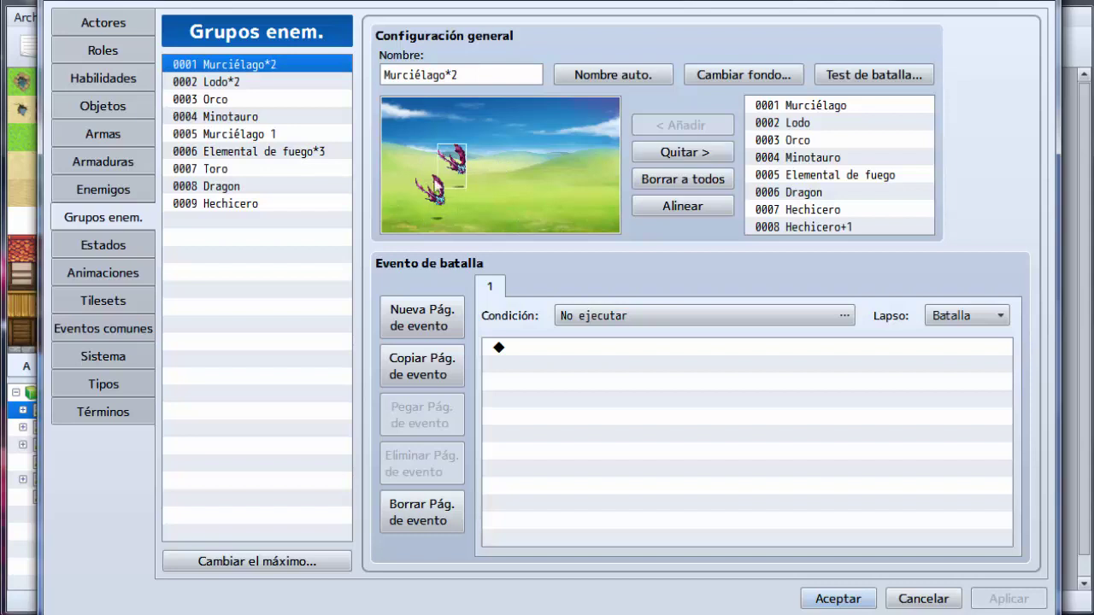
click(437, 205)
click(456, 167)
Step: Browse all three pages of event commands available for the Murciélago*2 battle event
click(512, 349)
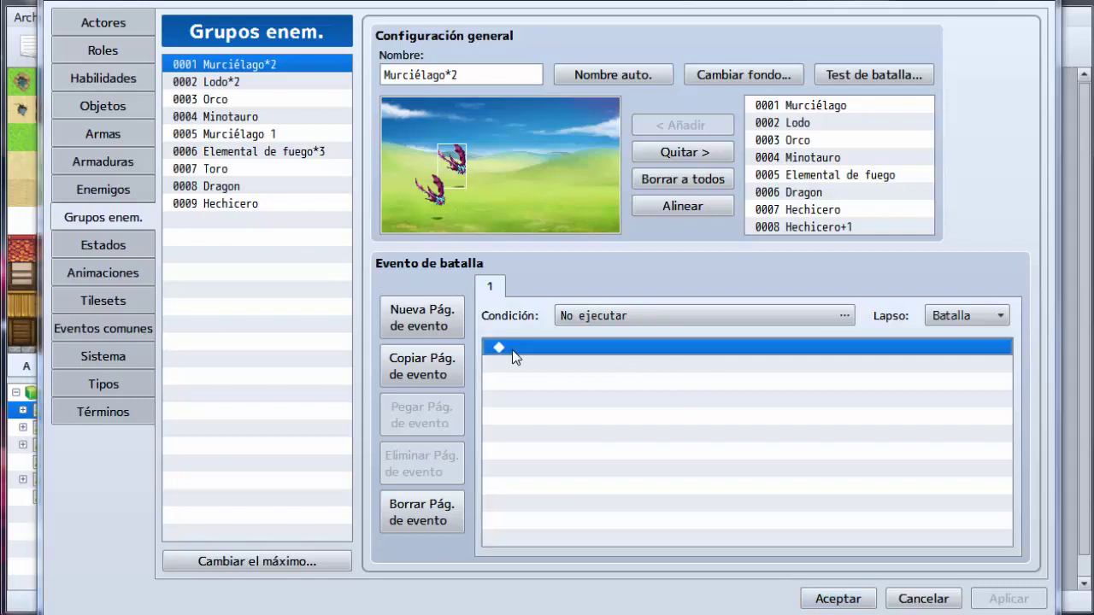
double_click(512, 349)
drag(706, 41, 659, 13)
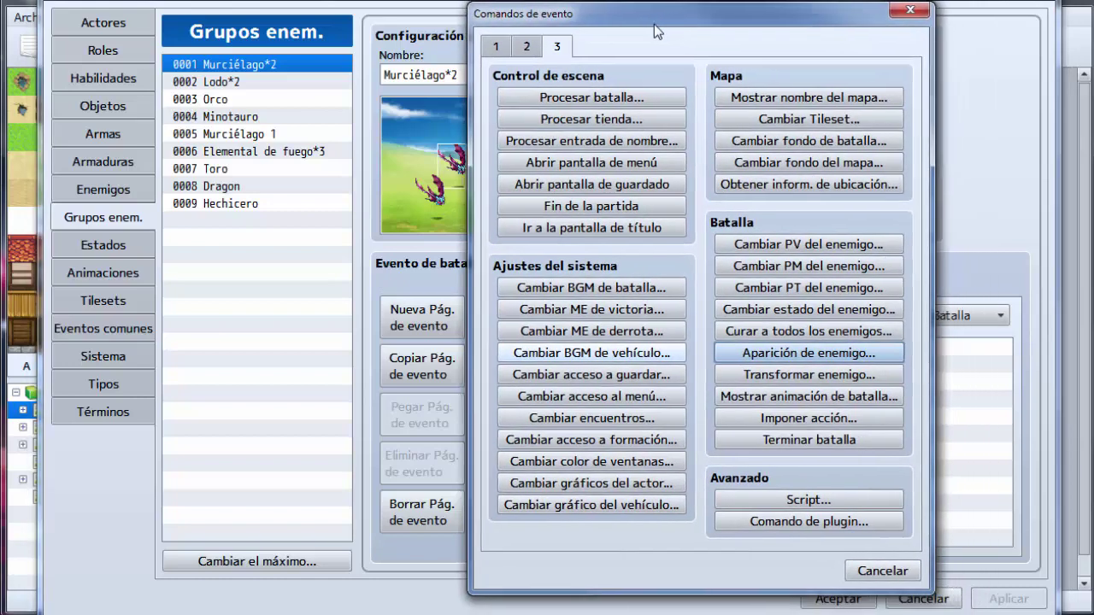
click(537, 48)
click(502, 46)
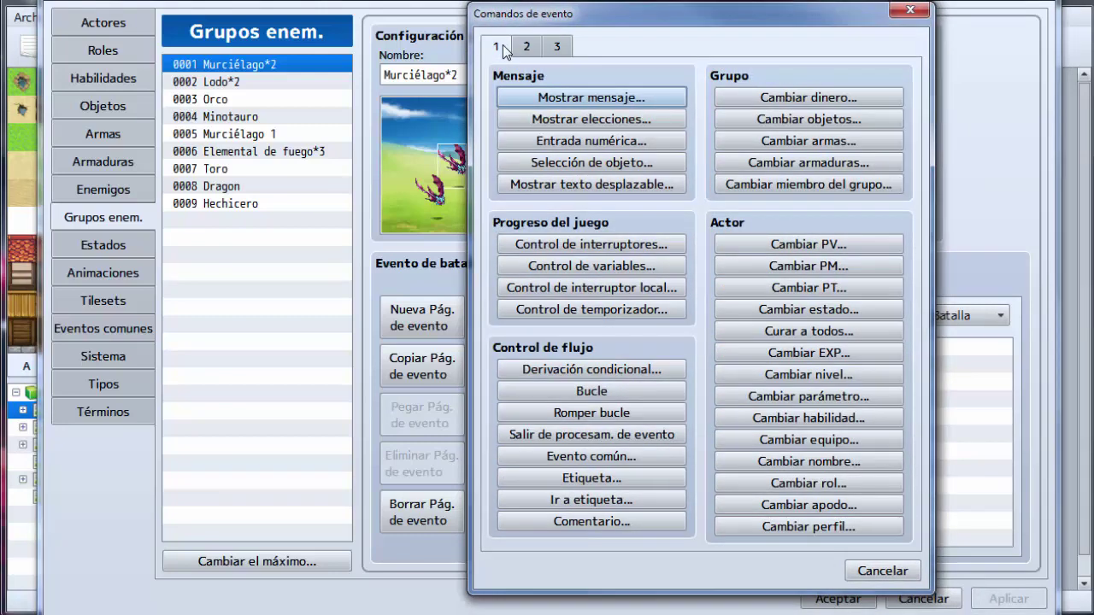
drag(661, 23, 651, 34)
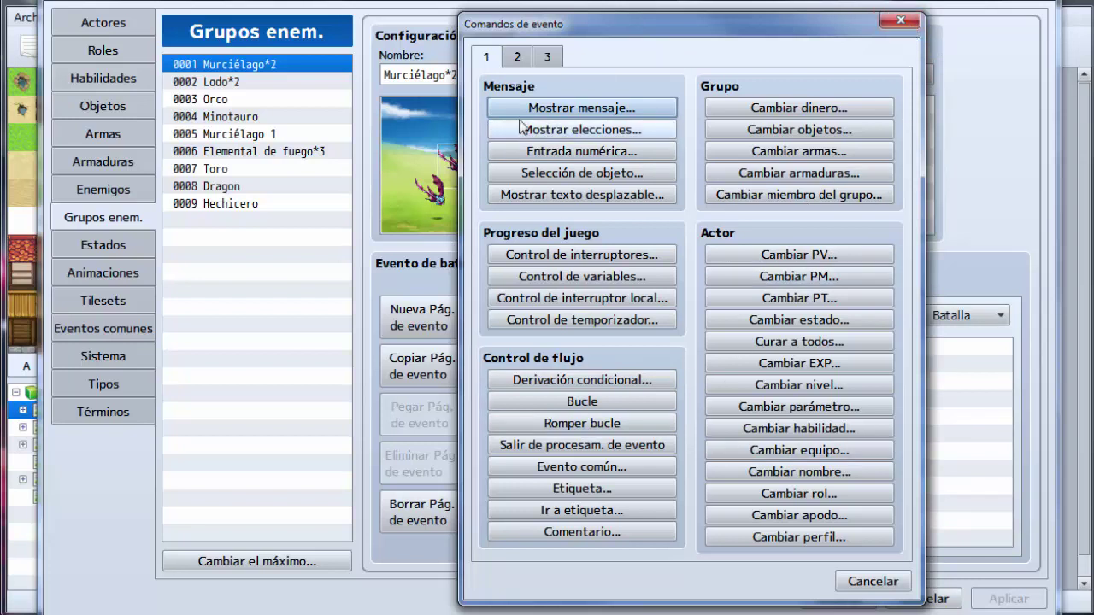
click(518, 58)
click(549, 60)
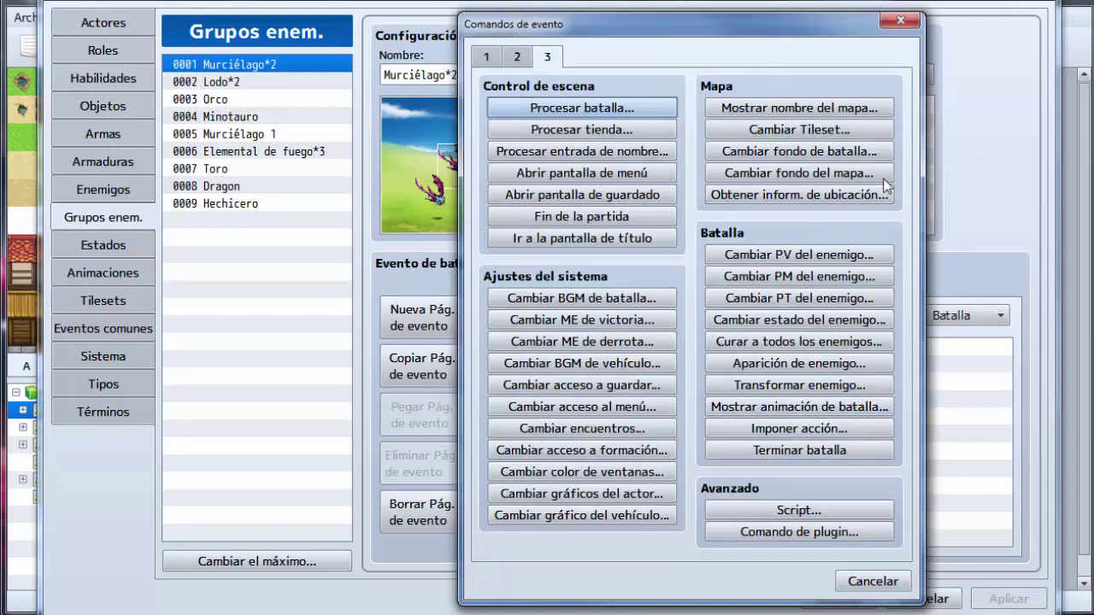
key(Escape)
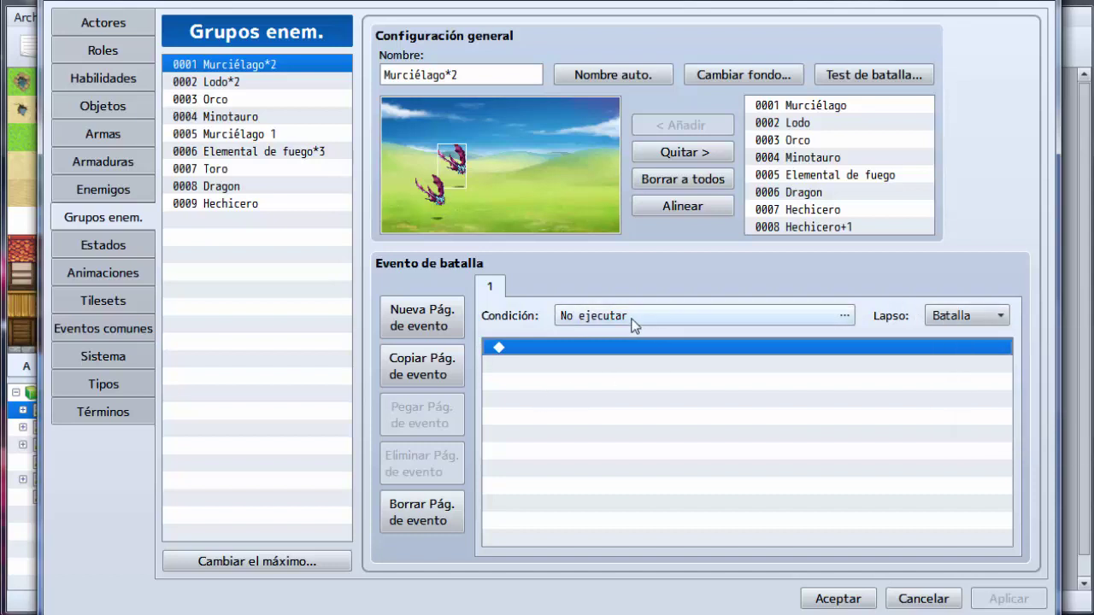
Step: Open the battle event's conditions and switch from Fin del turno to the Turno condition
double_click(576, 317)
drag(612, 301, 604, 253)
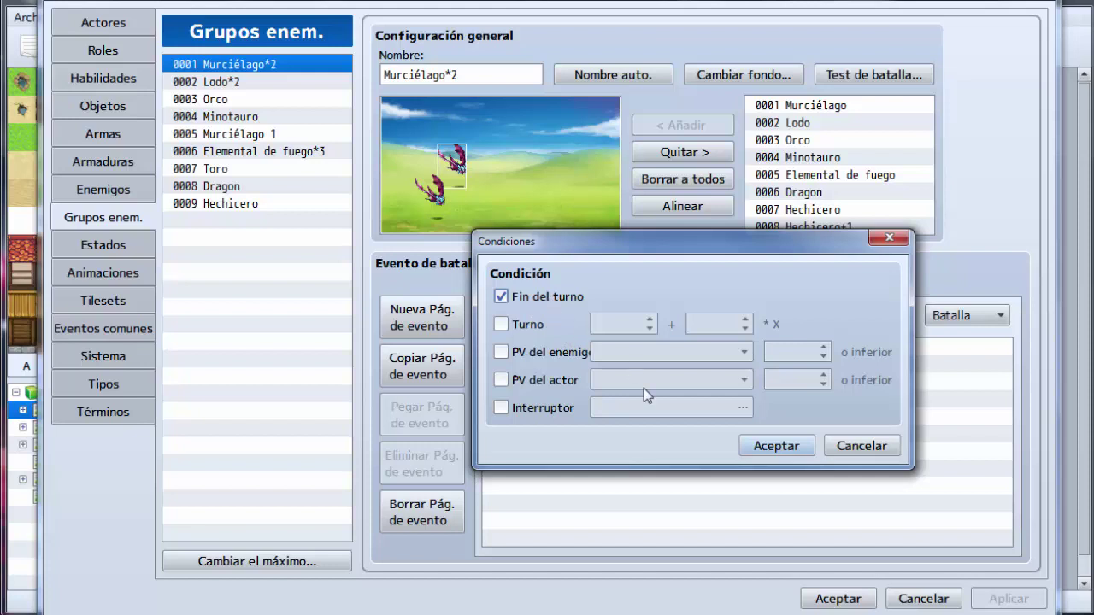
click(522, 299)
click(523, 322)
click(610, 327)
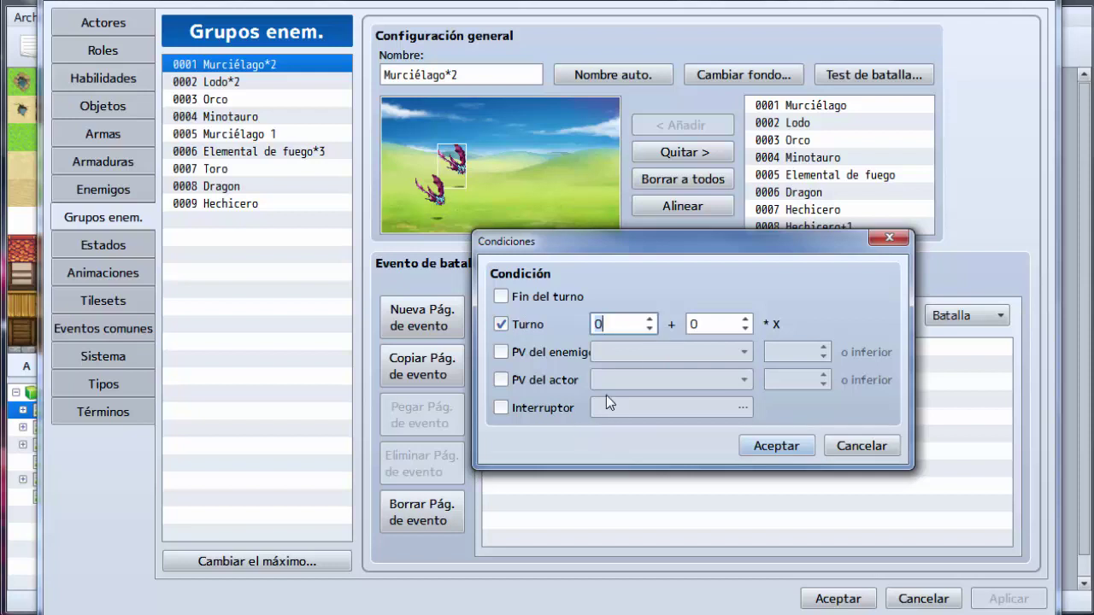
Step: Try a Turno condition with start turn 4 and a raised repeat interval, and disable it again
click(650, 320)
click(651, 321)
click(650, 320)
click(650, 320)
double_click(634, 320)
click(617, 321)
click(745, 321)
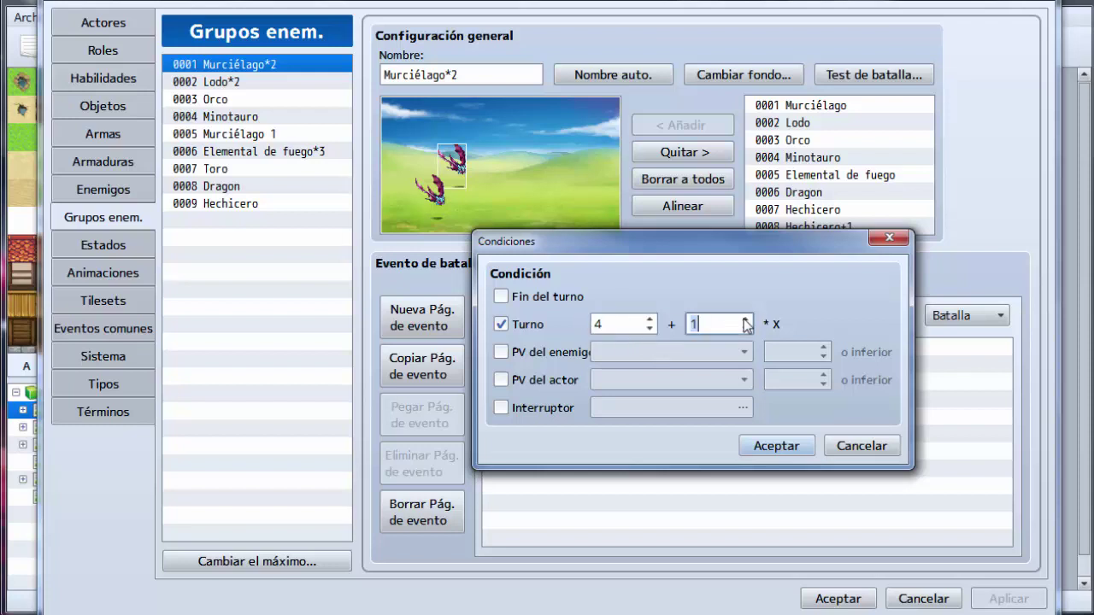
click(745, 321)
click(745, 320)
click(515, 324)
Step: Try an enemy HP condition for #1 Murciélago at 20 % or lower, and disable it again
click(531, 351)
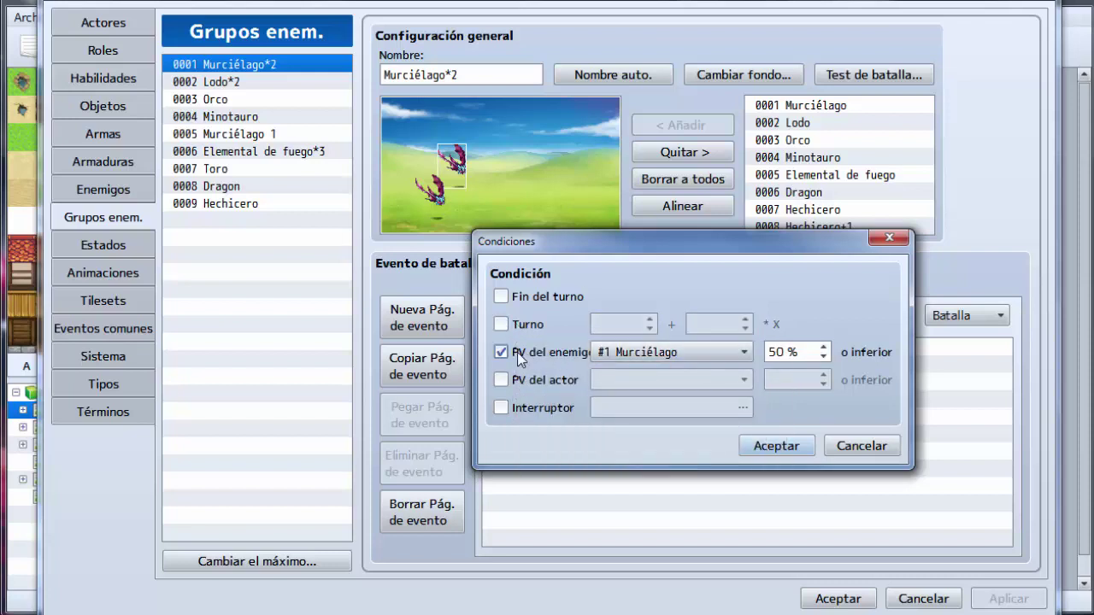
click(672, 355)
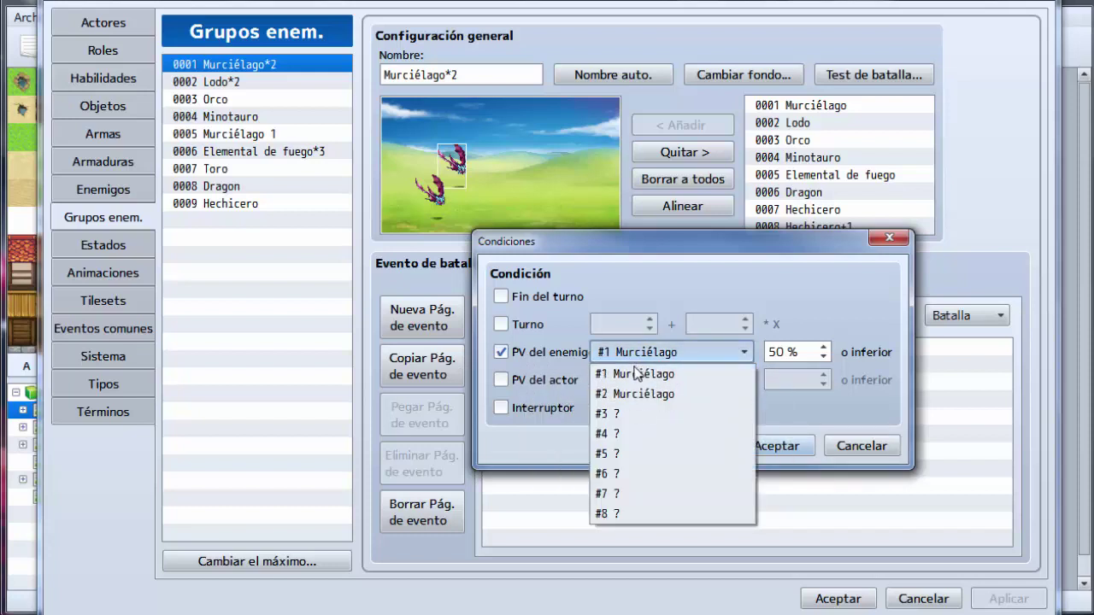
click(639, 374)
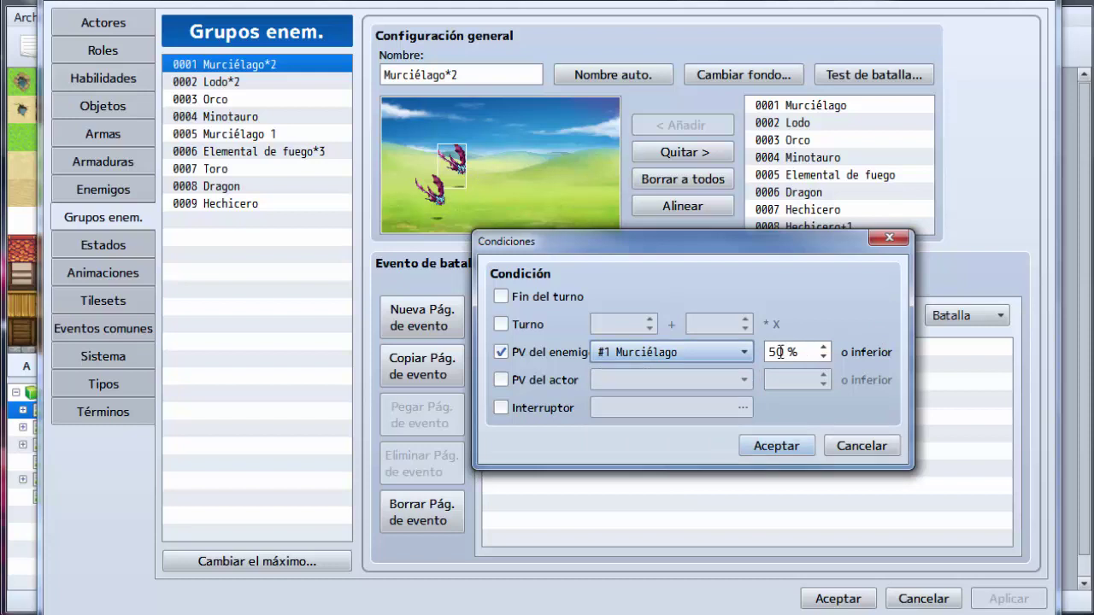
drag(785, 352, 766, 351)
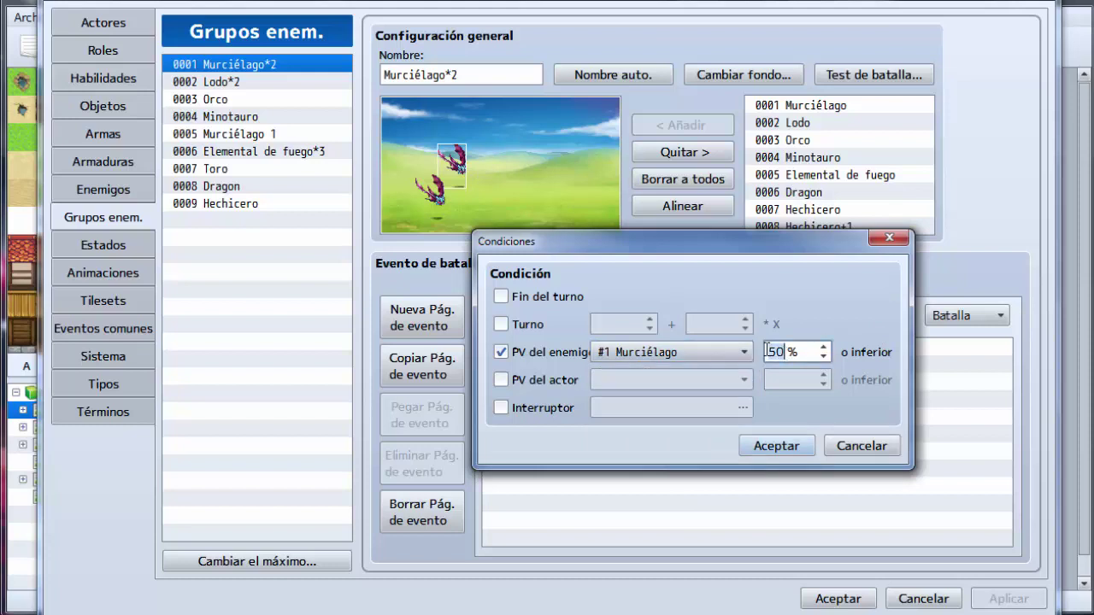
text(20)
click(501, 351)
Step: Try an actor HP condition for 0001 Jen, look through the selectable actors, and disable the condition
click(500, 379)
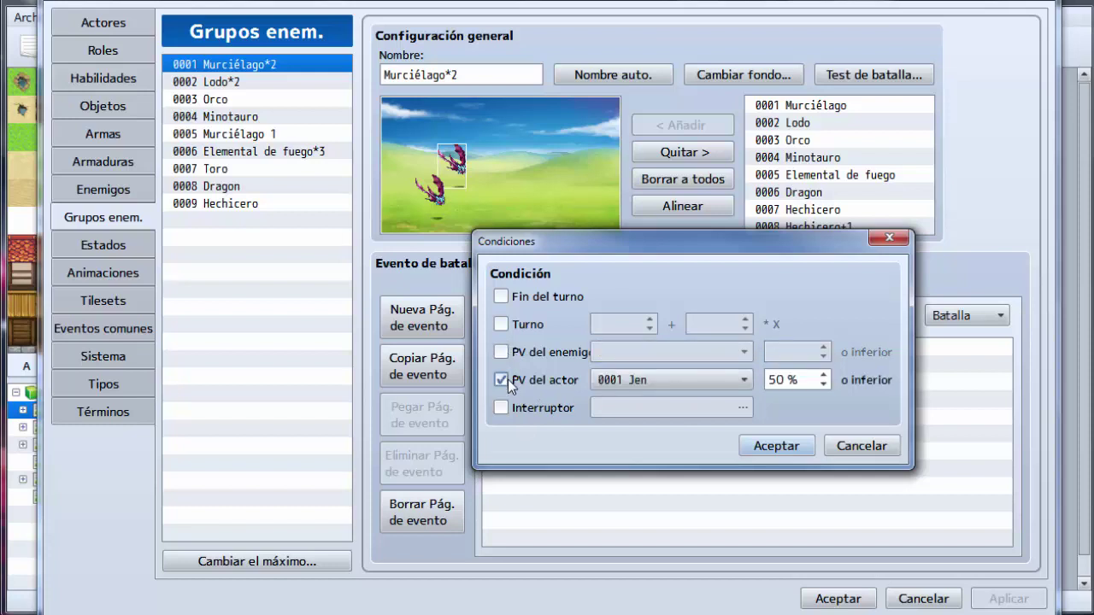
click(710, 380)
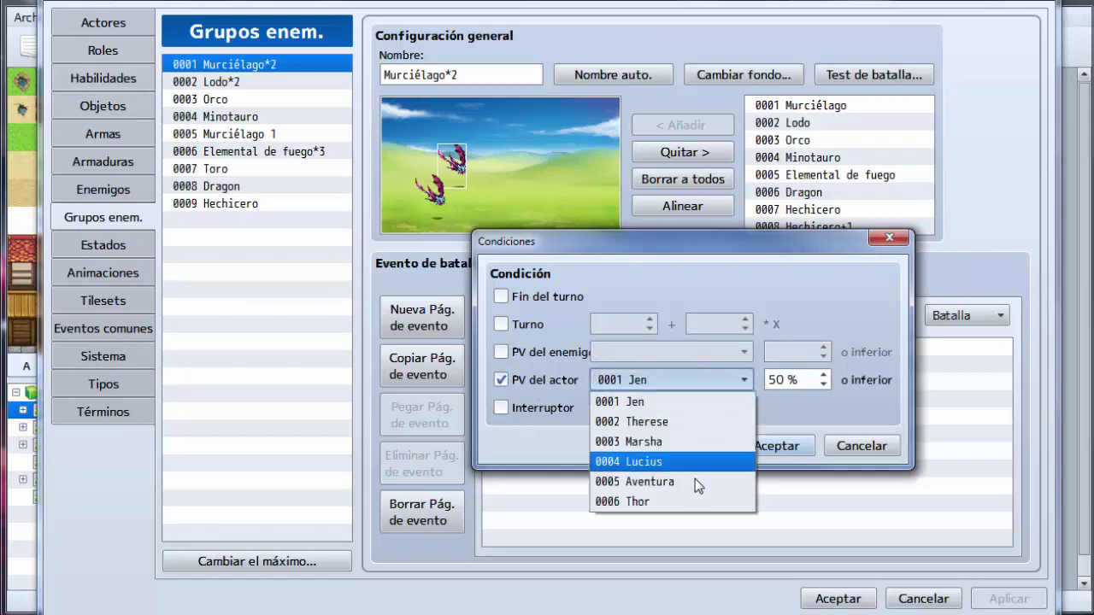
click(692, 380)
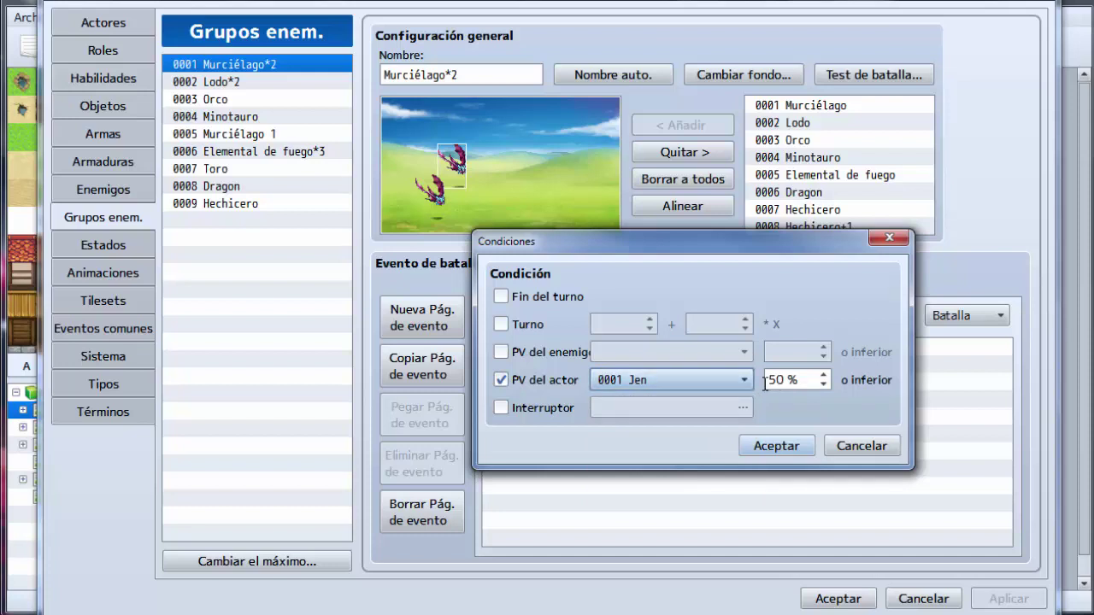
click(547, 380)
Step: Try the Interruptor condition with 0001 demo_aventura, disable it, and accept the dialog without any condition
click(545, 409)
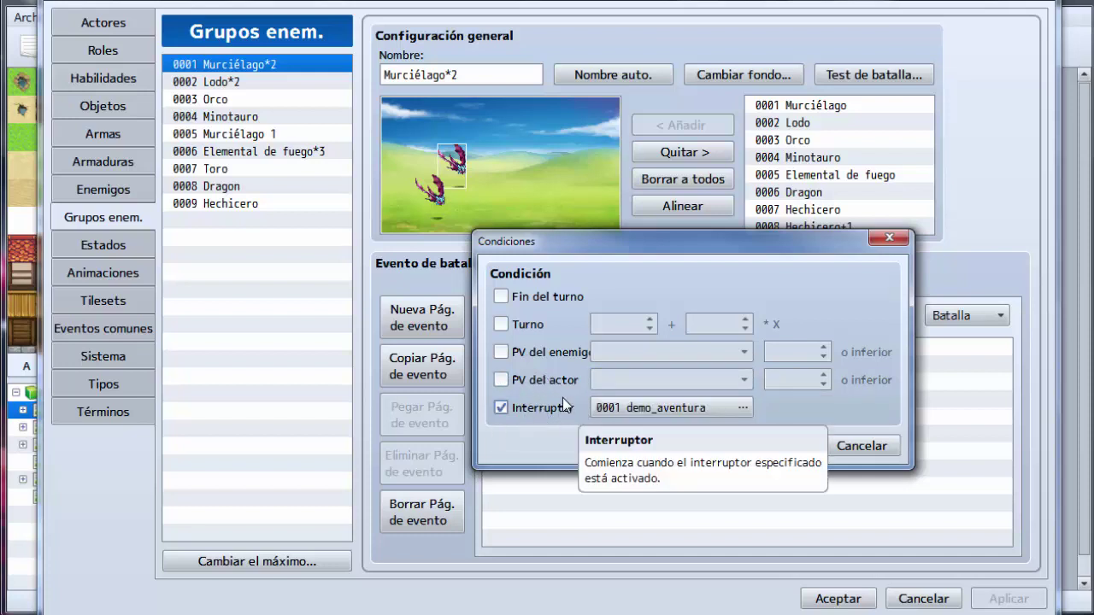
click(525, 410)
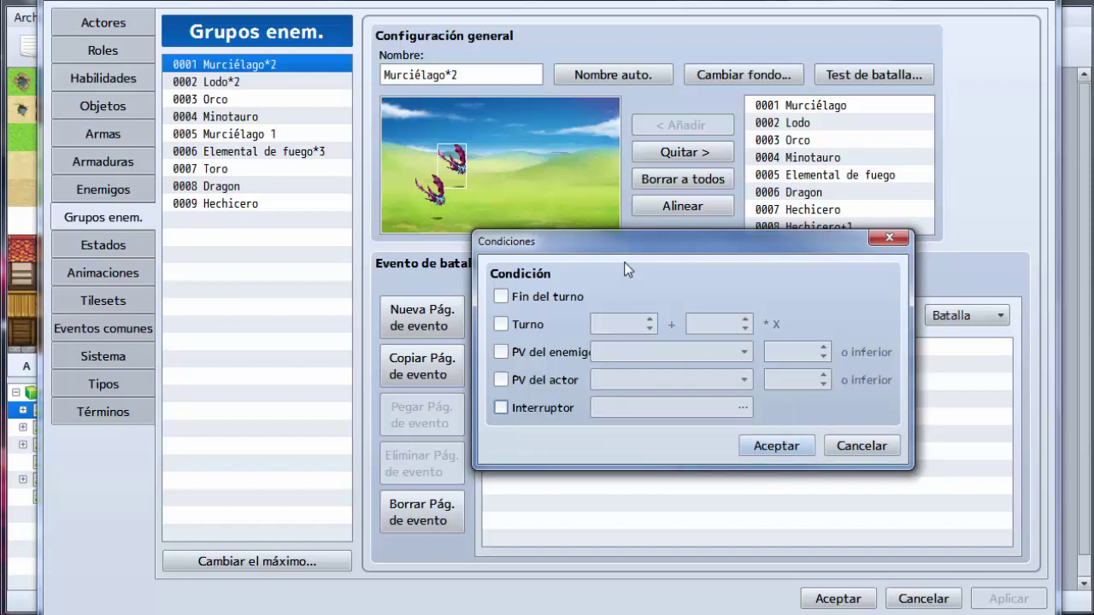
click(790, 450)
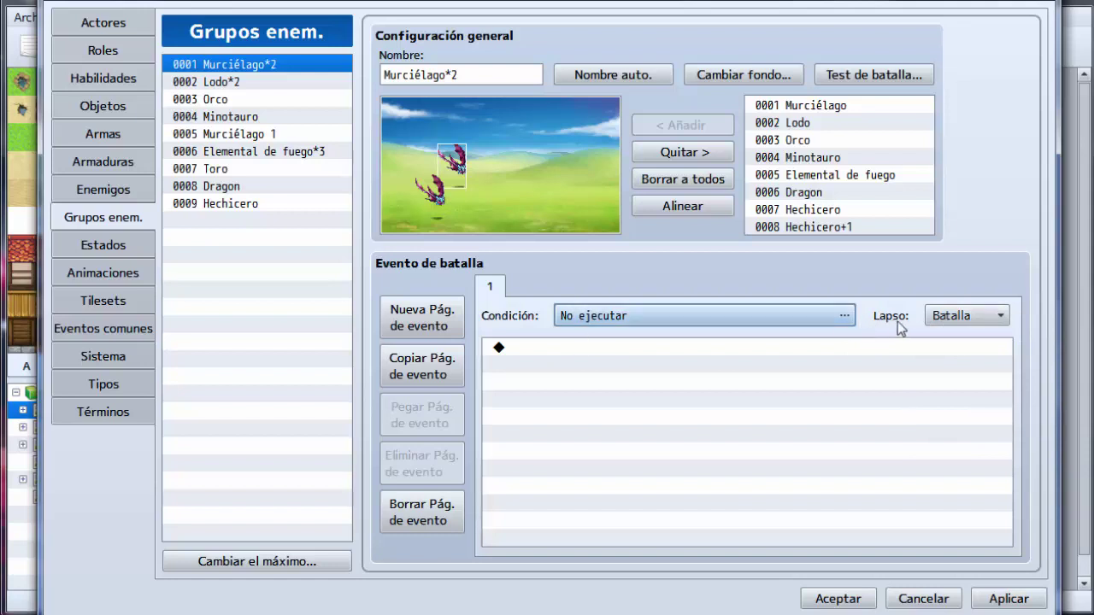
Step: Try the Momento span for the battle event page and set the span back to Batalla
click(927, 322)
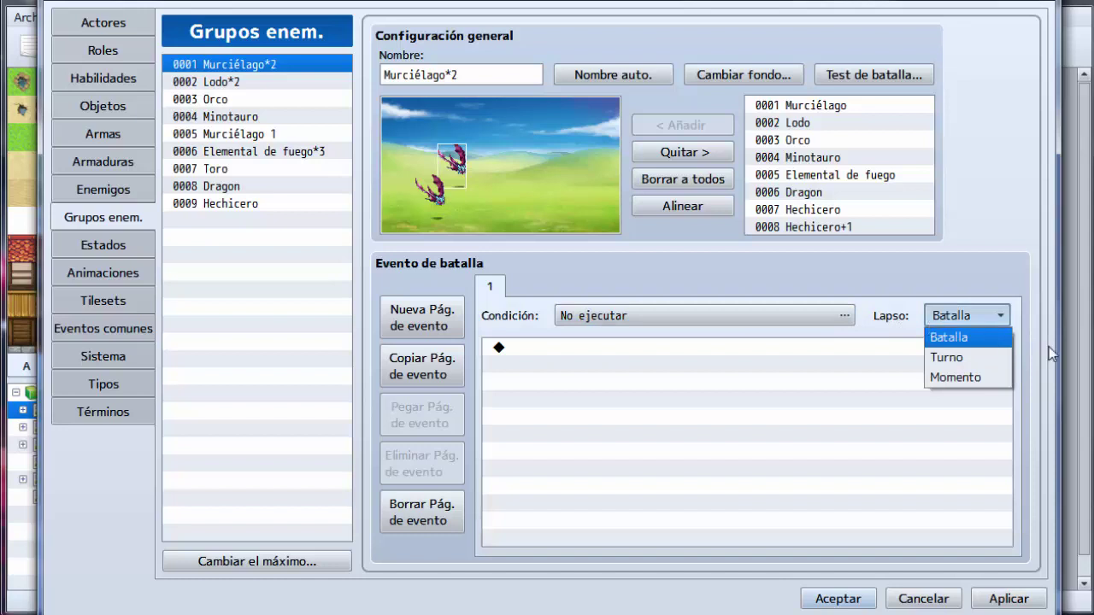
click(957, 378)
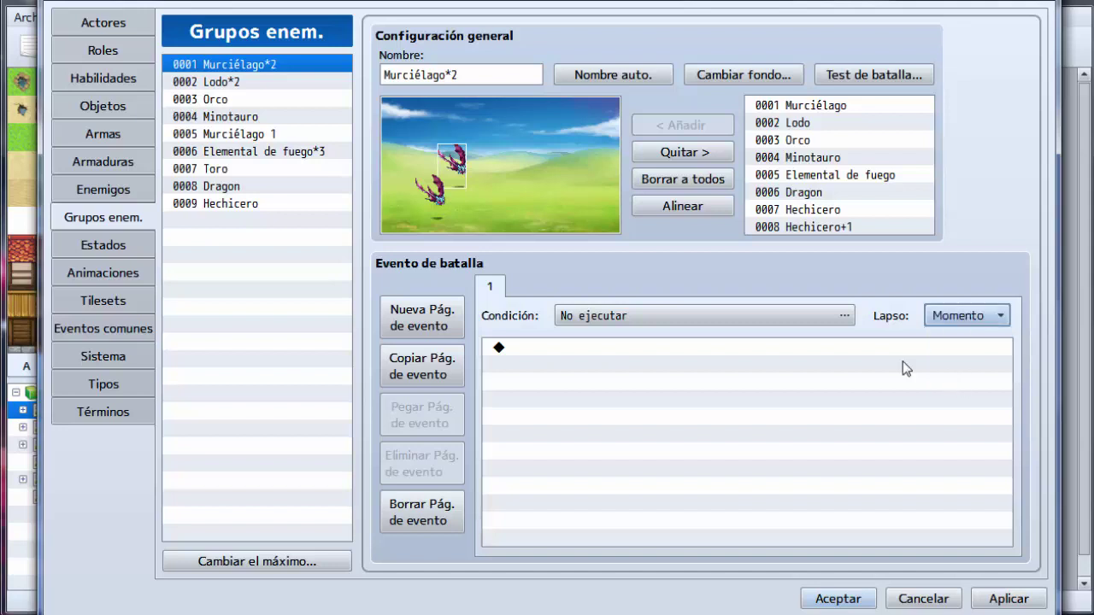
mouse_move(625, 332)
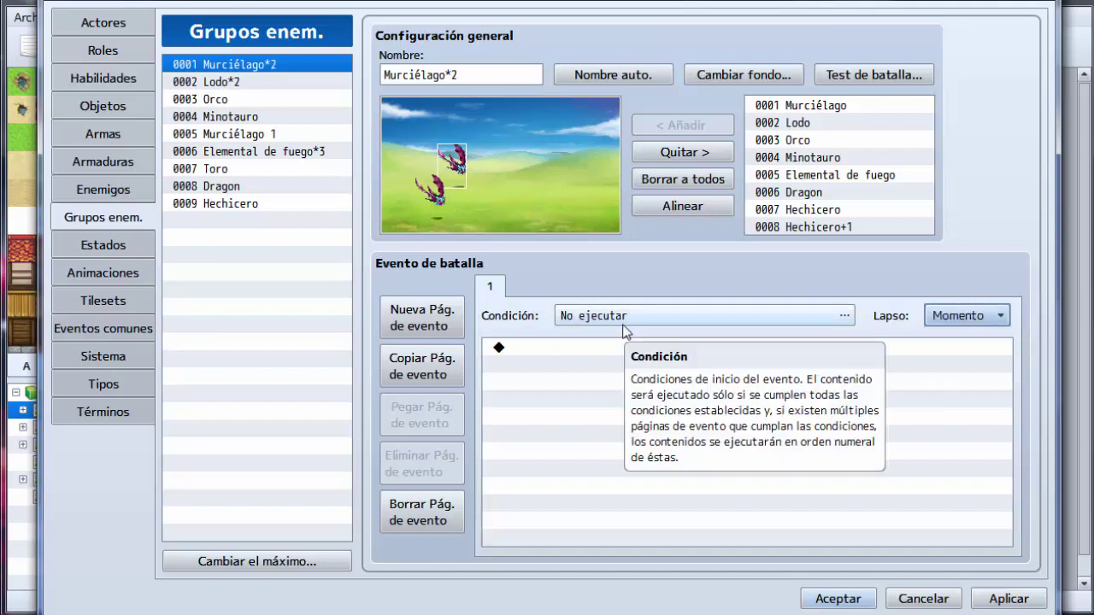
click(579, 352)
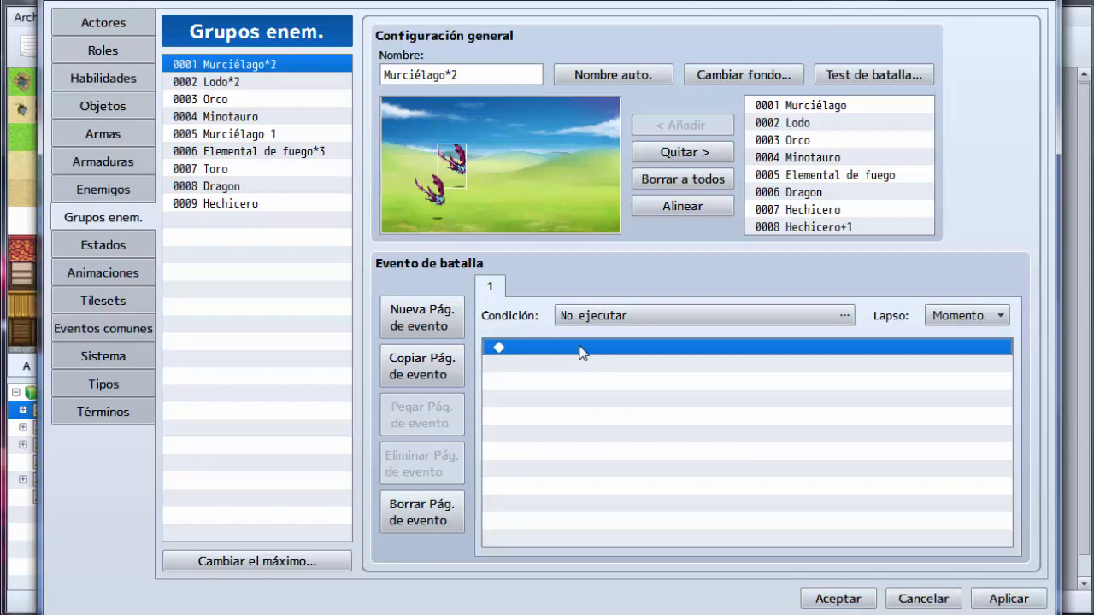
click(981, 316)
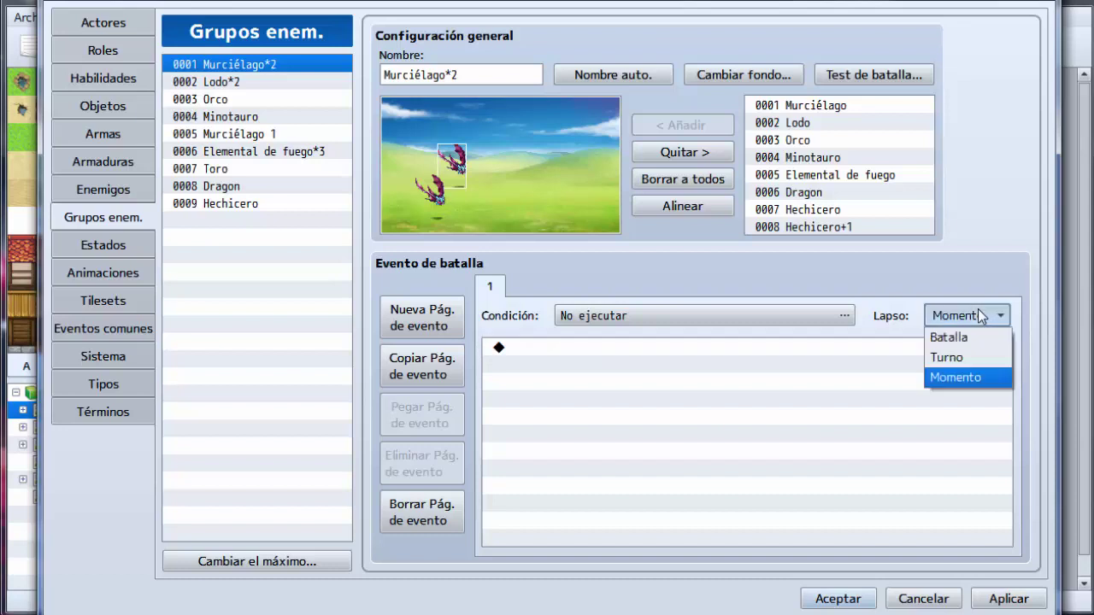
click(945, 379)
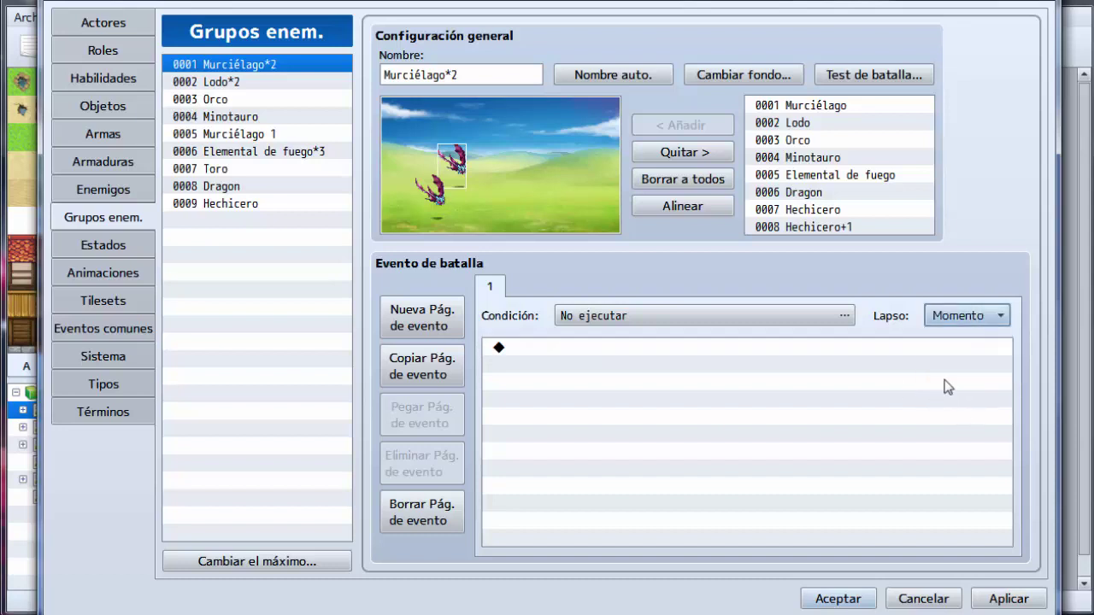
click(951, 317)
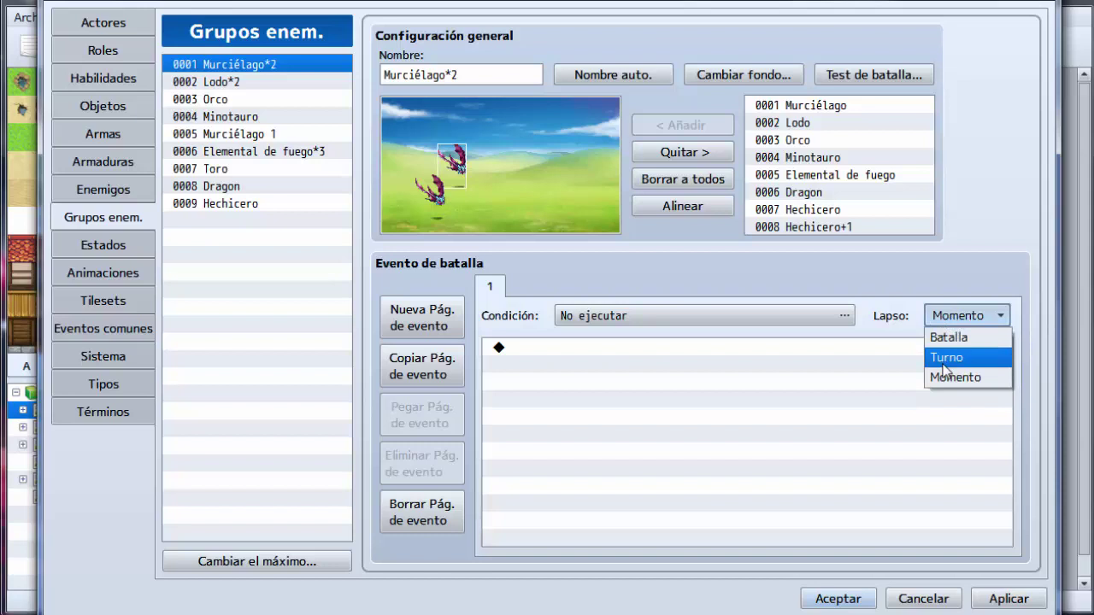
click(948, 337)
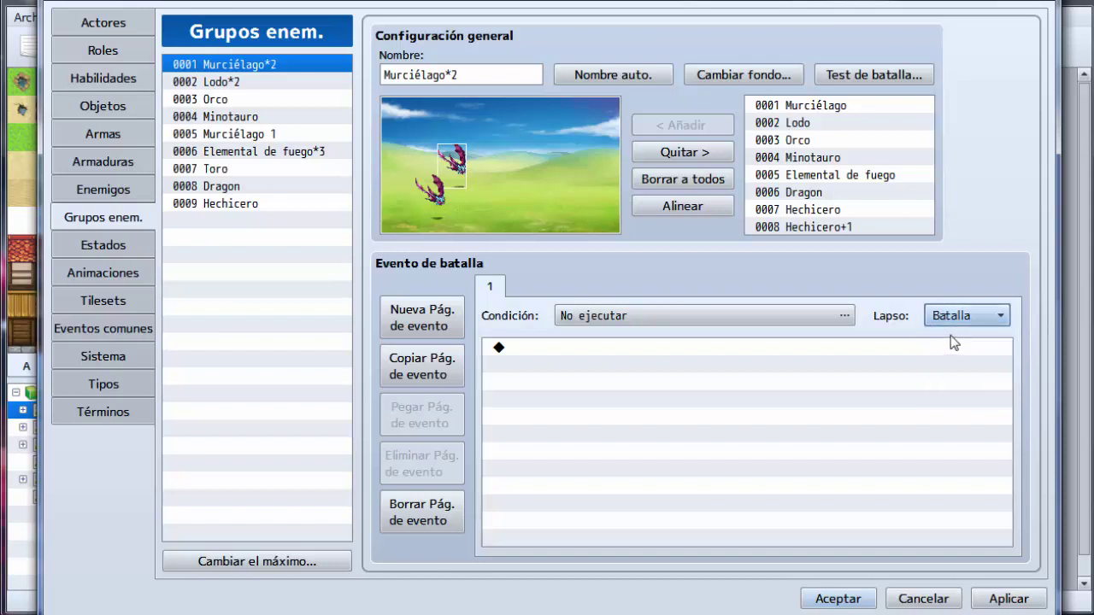
Step: Set the battle event page's condition to Fin del turno
click(681, 322)
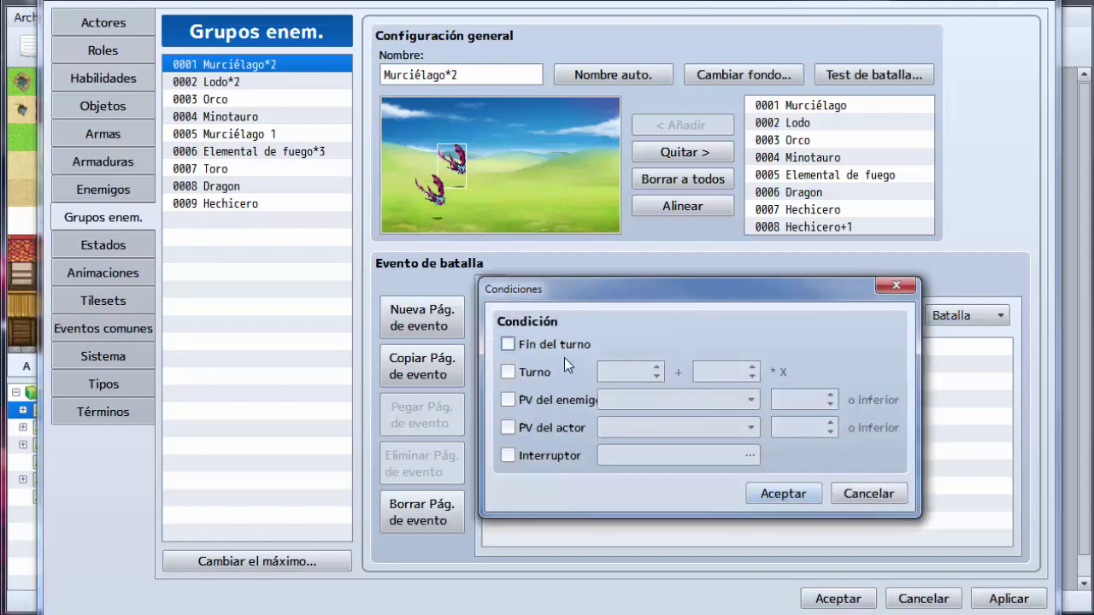
click(552, 348)
click(785, 492)
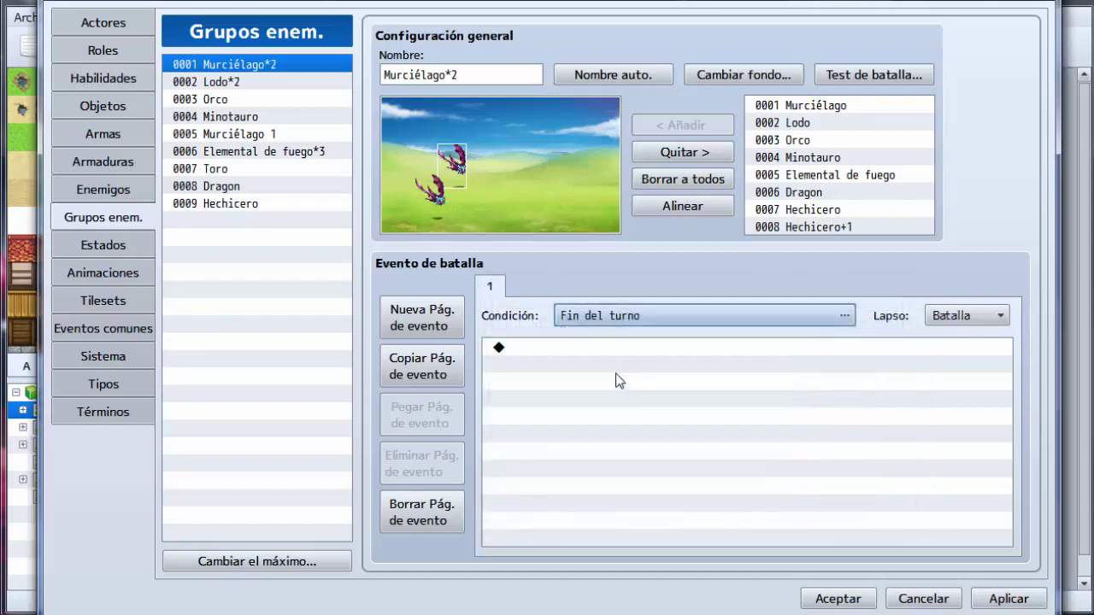
Step: Add a message command with the text "Hola" to the battle event page
click(564, 348)
double_click(564, 348)
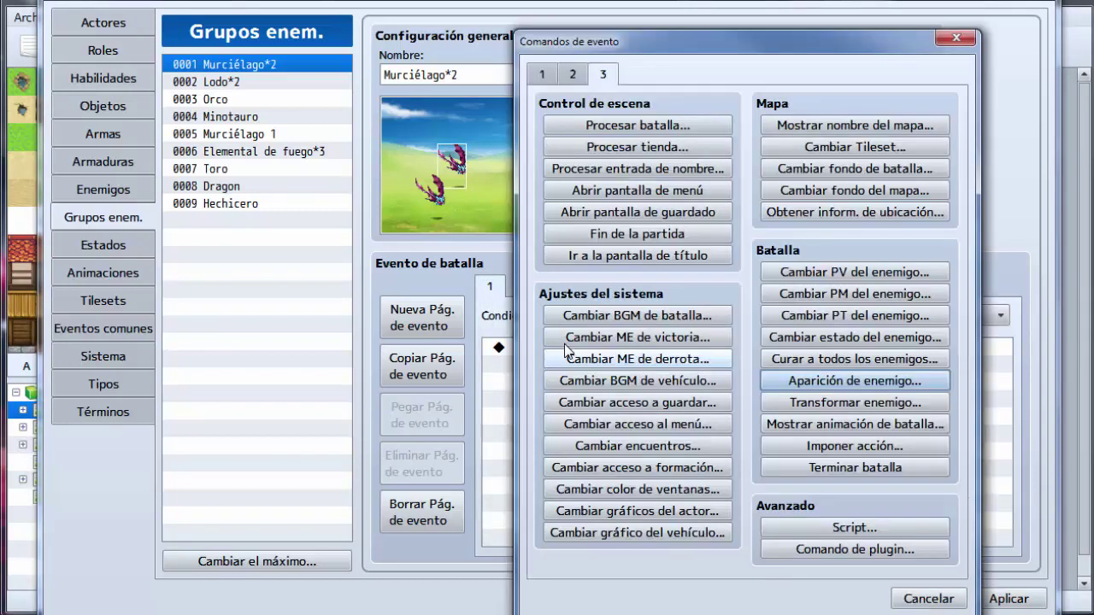
click(541, 75)
click(637, 124)
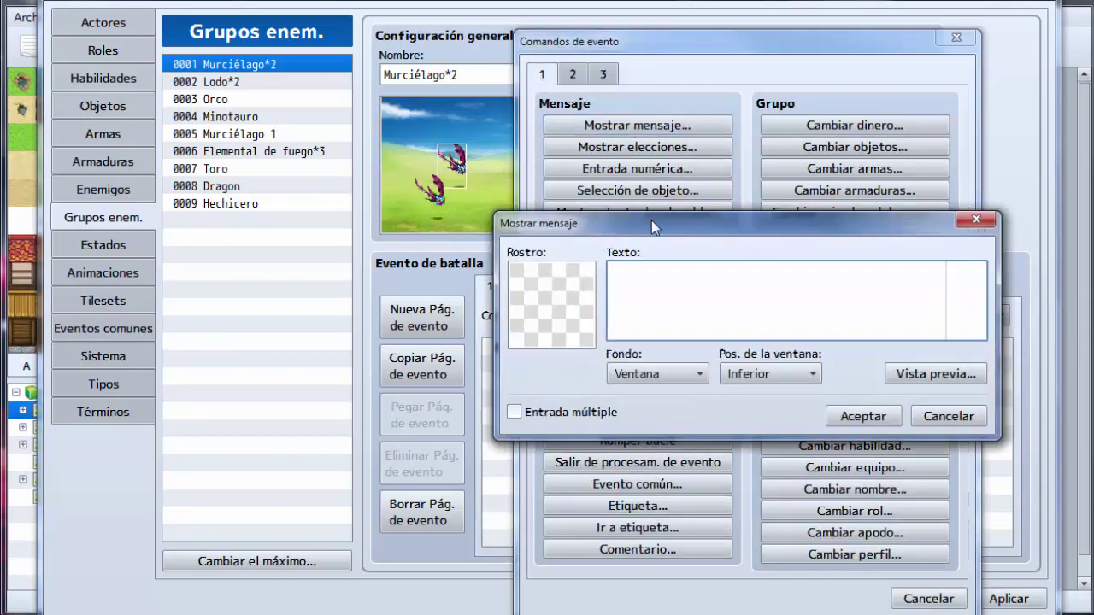
text(Hola)
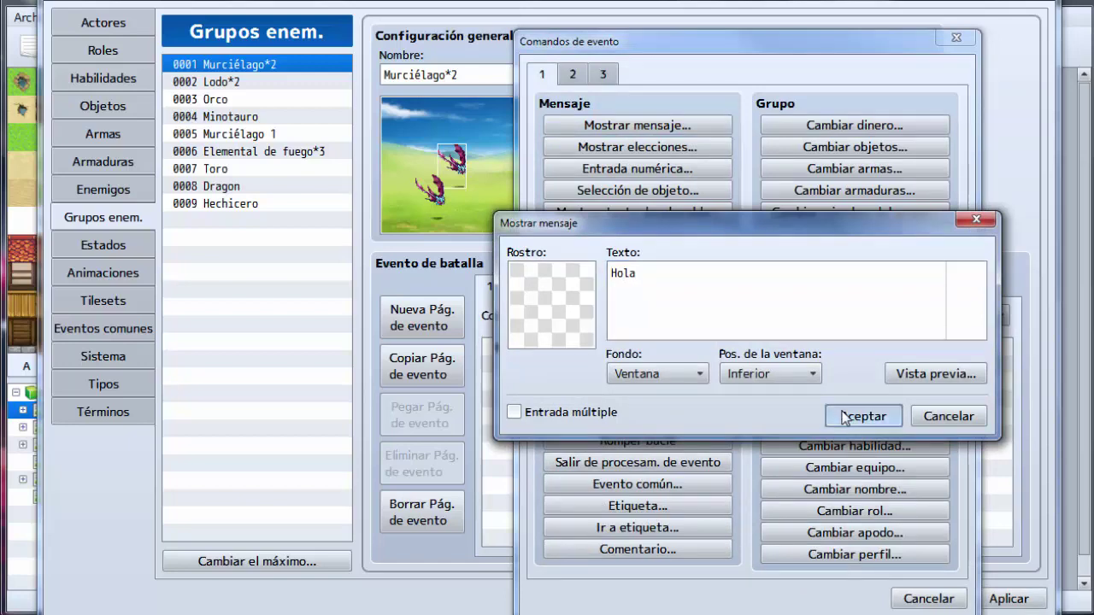
click(844, 416)
Step: Check the span options for the battle event page, keep Batalla, and start a battle test of the Murciélago*2 group
click(970, 318)
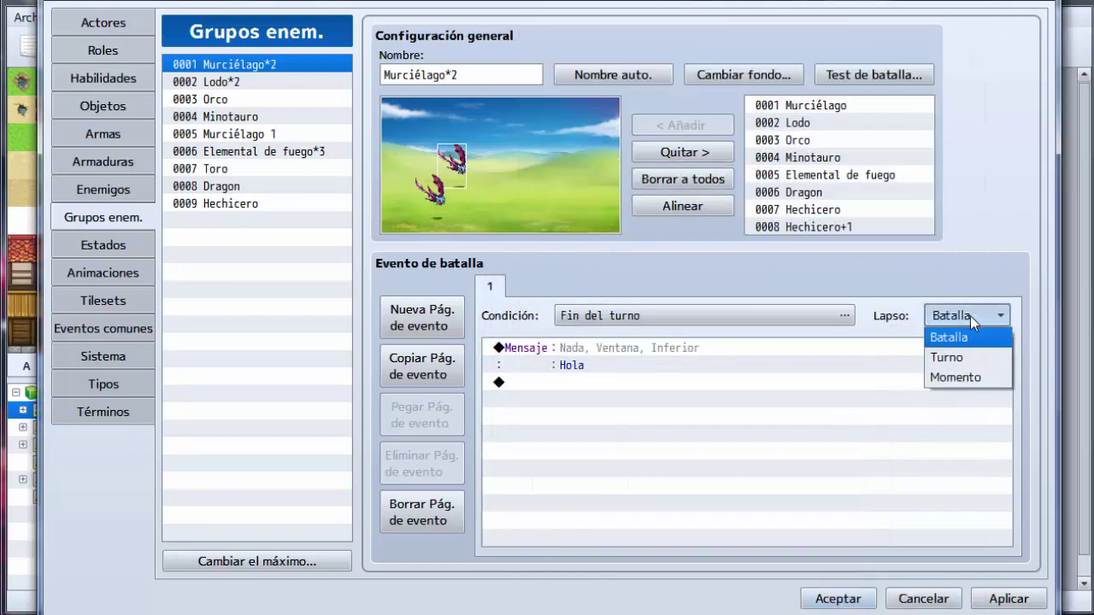
click(970, 316)
click(889, 74)
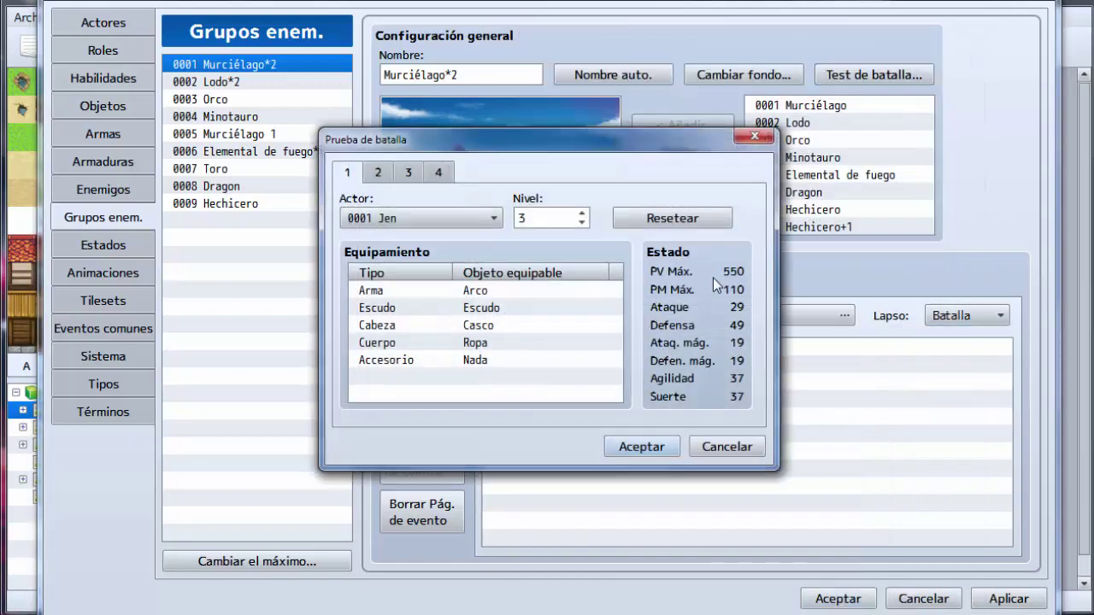
click(643, 446)
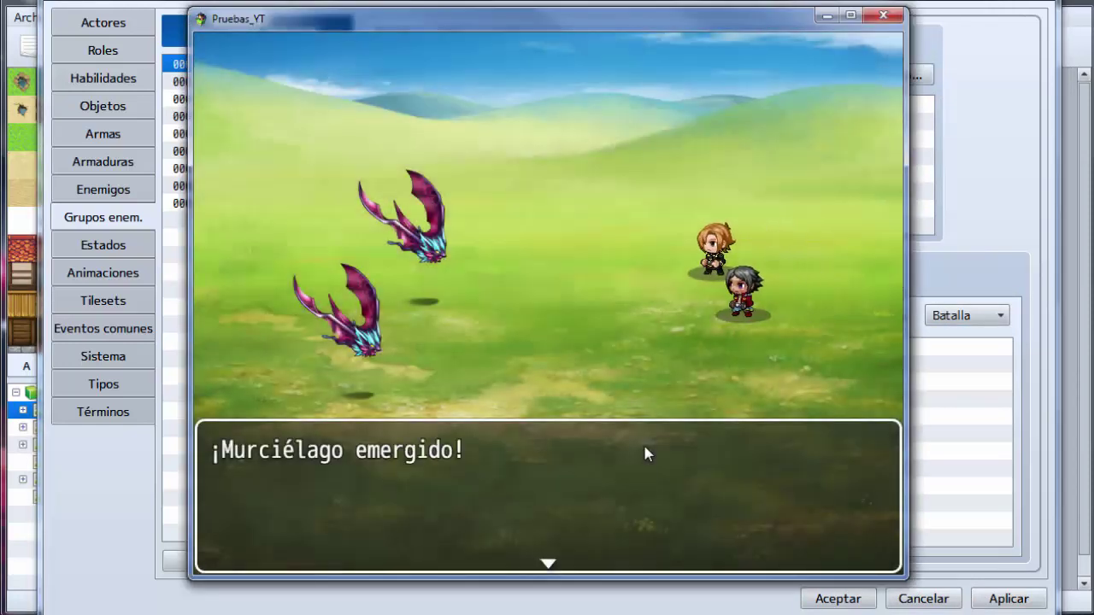
Step: Fight one turn of the battle test to check the "Hola" message, then close the test window
key(Return)
key(Return)
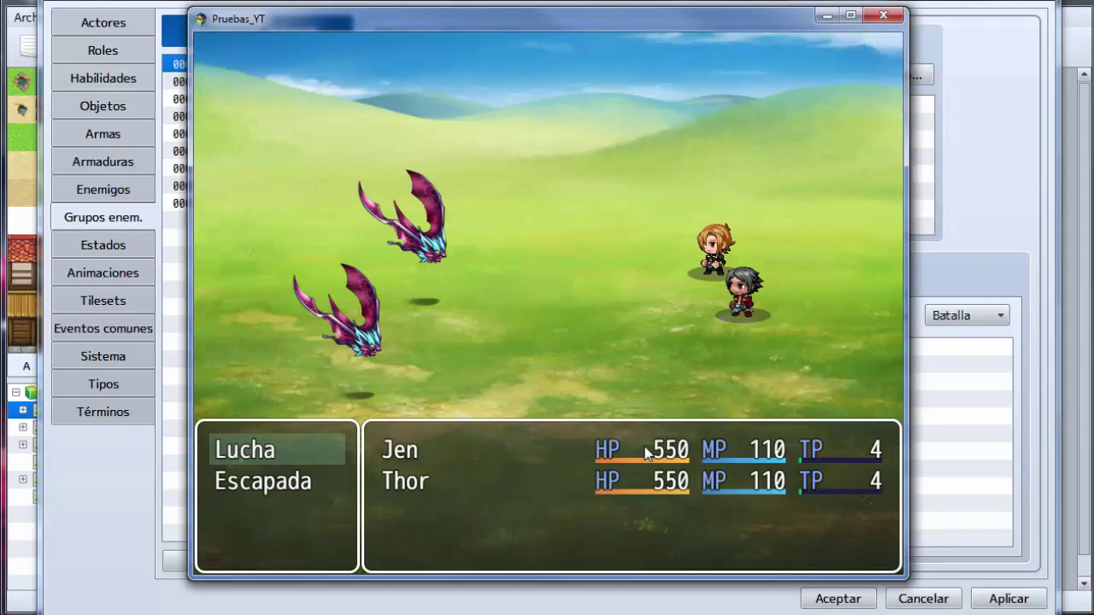
key(Return)
key(Return)
key(Return)
key(Return)
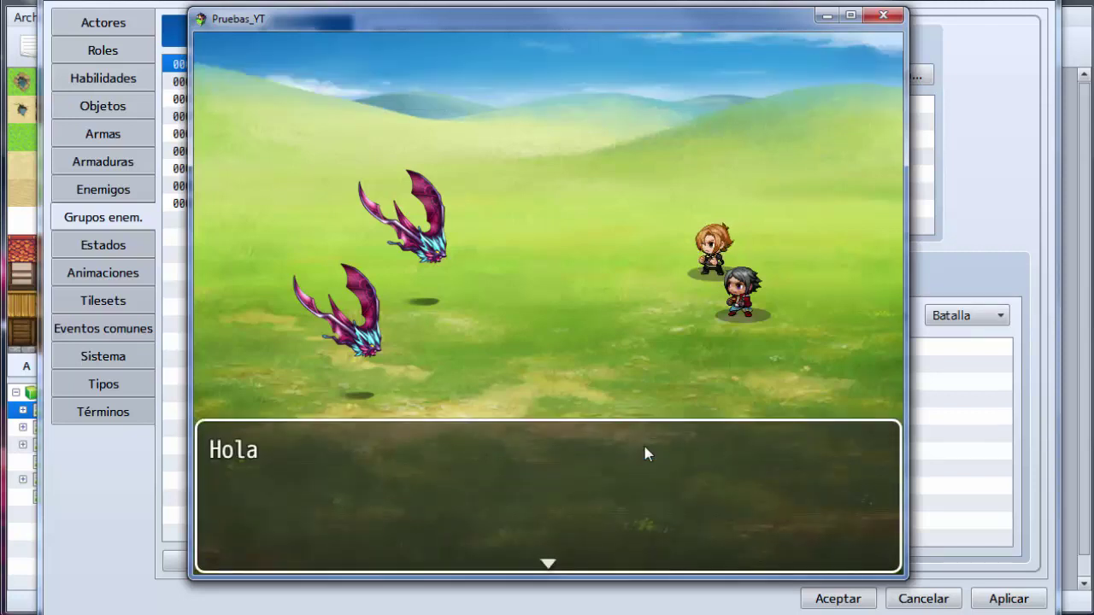
click(645, 454)
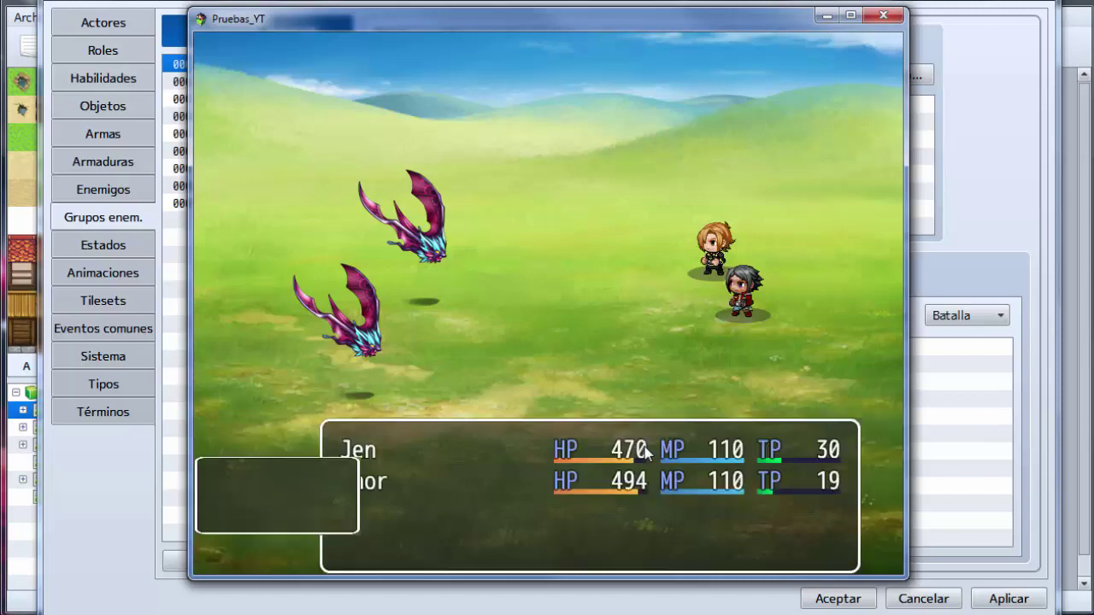
click(882, 14)
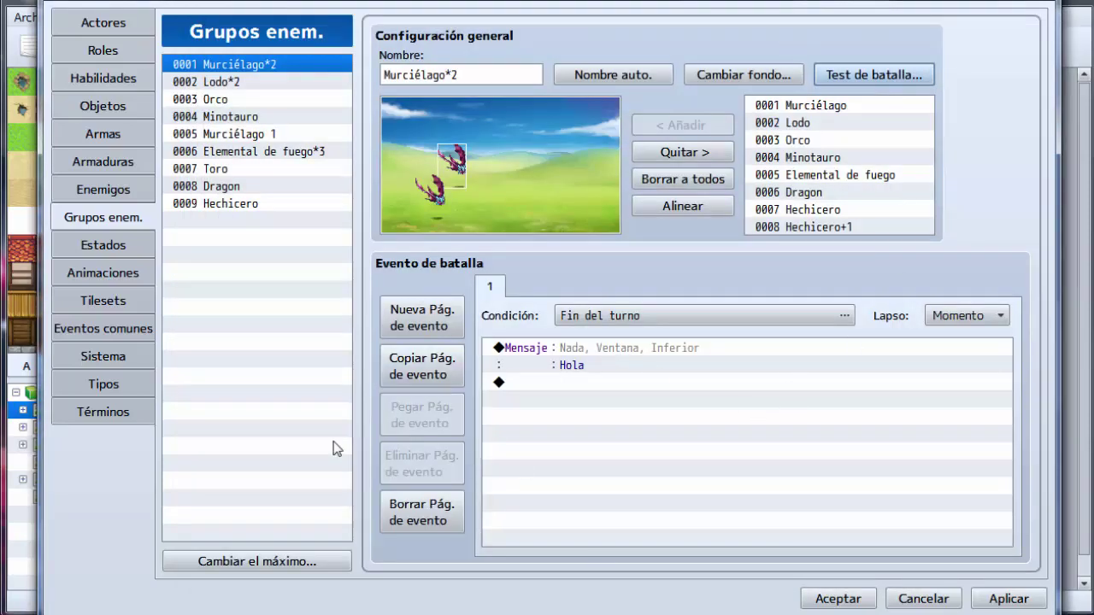
Step: Clear the battle event page of the Murciélago*2 group and bring up the Dragon enemy group
click(411, 515)
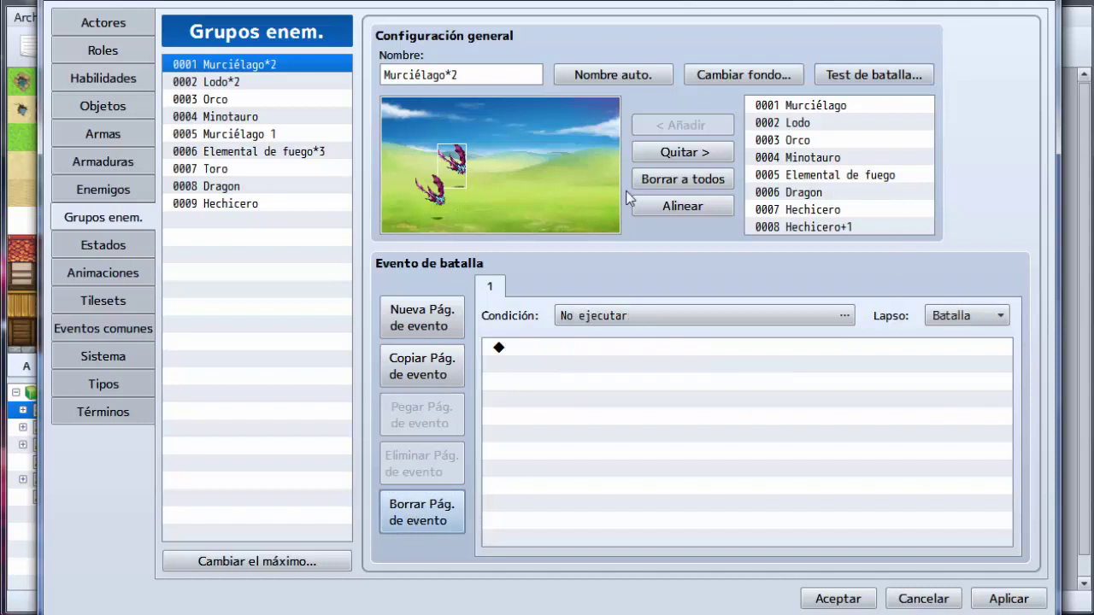
click(236, 187)
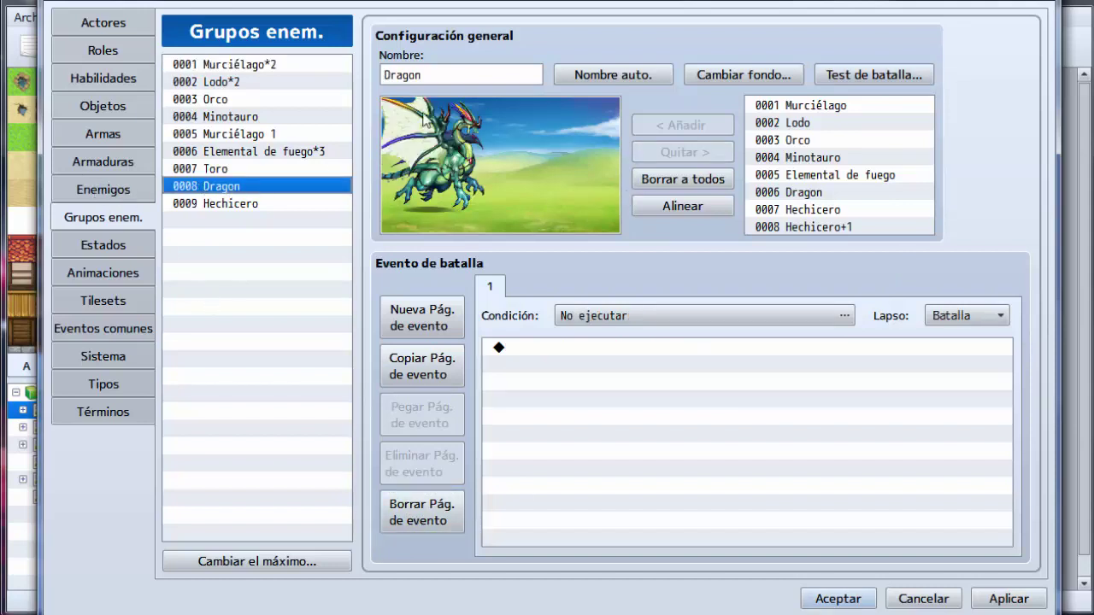
click(461, 171)
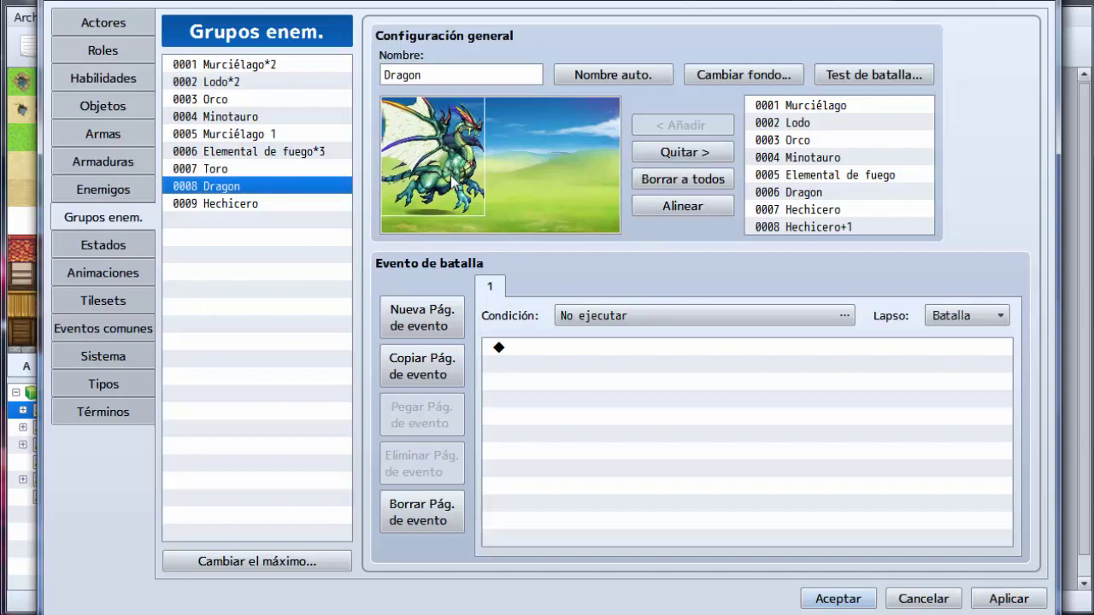
click(493, 182)
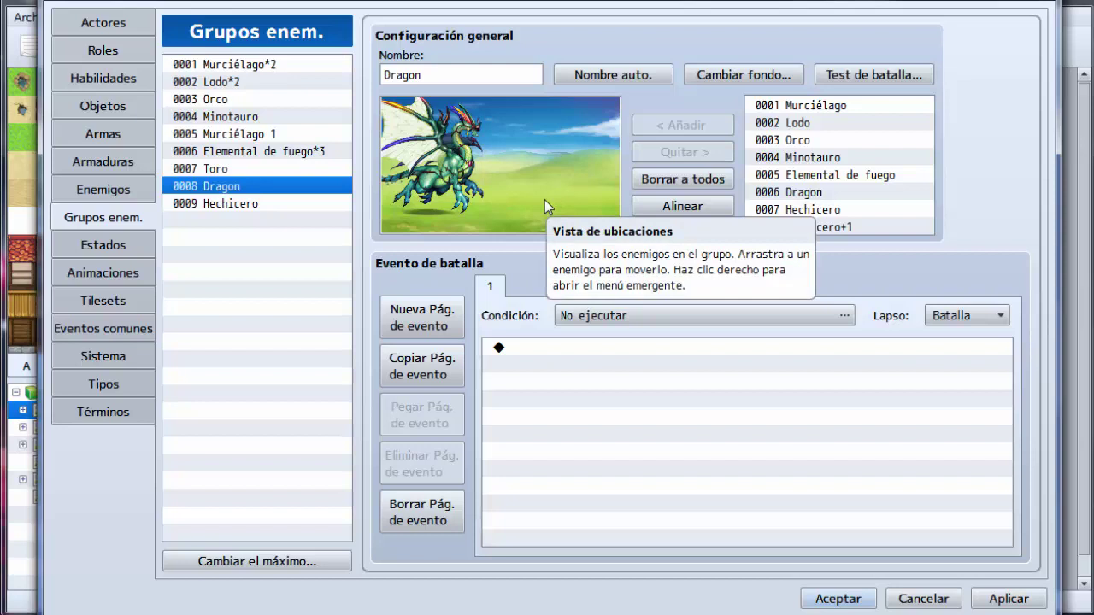
Step: Add three Murciélago enemies to the Dragon group and arrange them in a diagonal line in front of the dragon
click(852, 106)
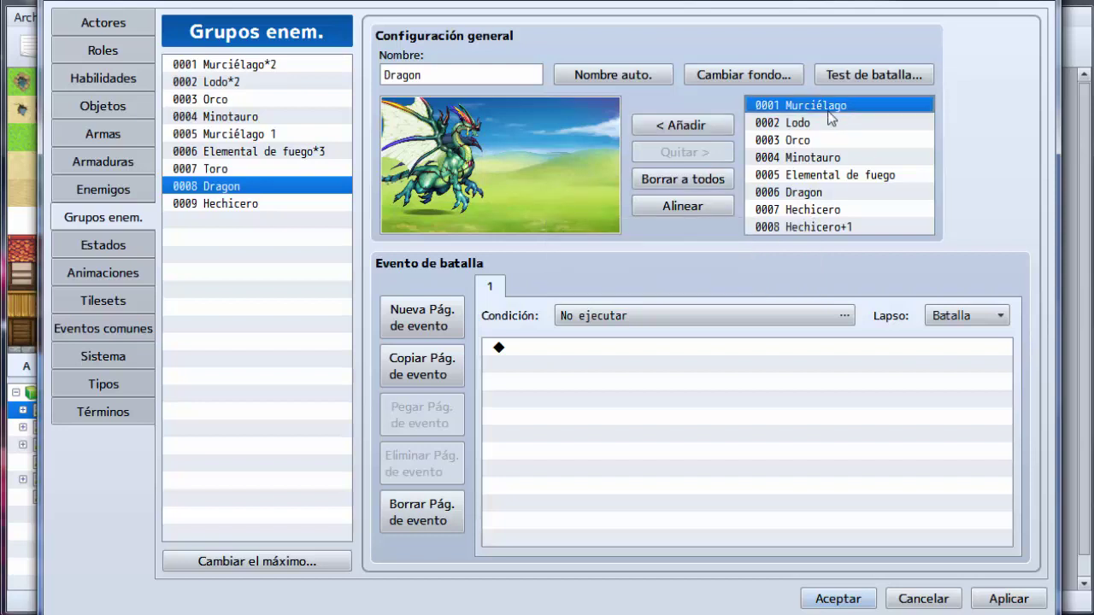
click(702, 124)
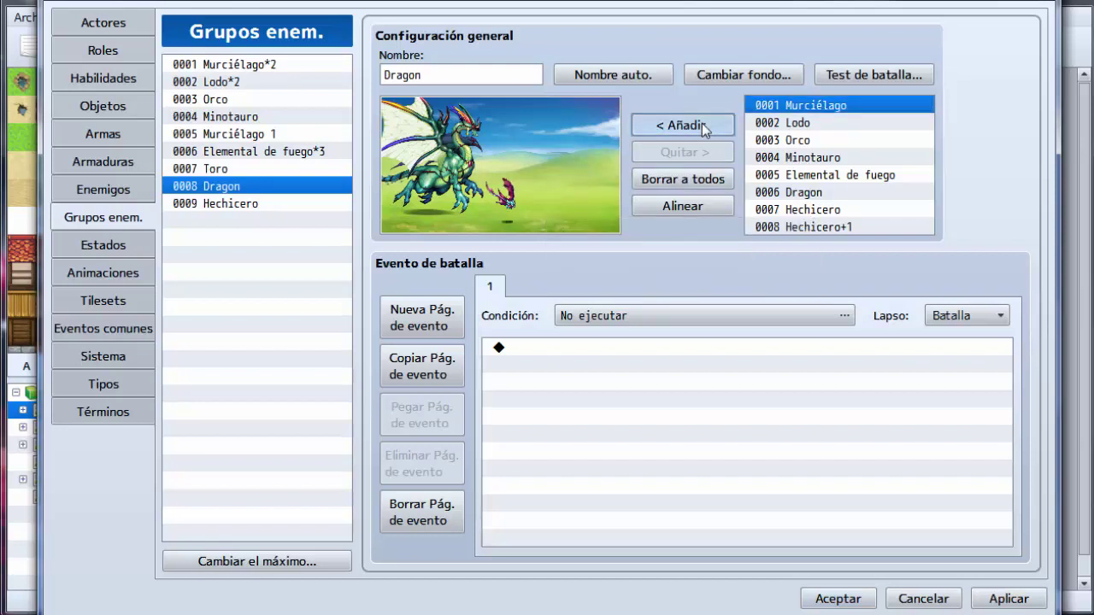
mouse_move(508, 203)
mouse_down()
mouse_move(533, 169)
mouse_move(522, 189)
mouse_up()
click(510, 204)
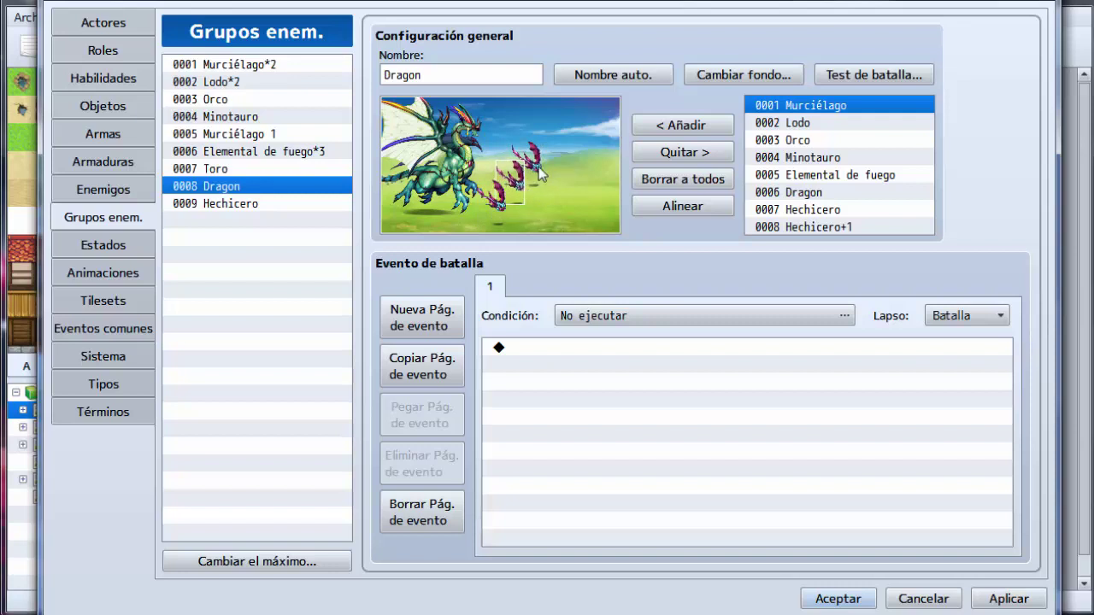
Step: Mark all three Murciélago enemies in the Dragon group as hidden enemies (Enemigo oculto)
right_click(539, 168)
click(553, 178)
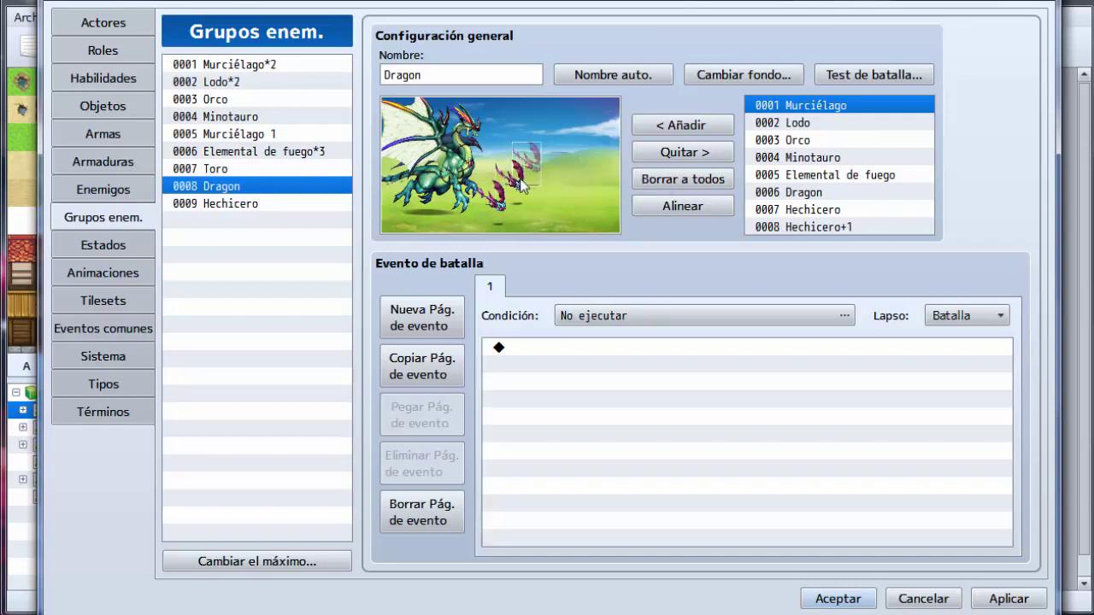
right_click(521, 185)
click(533, 195)
right_click(503, 203)
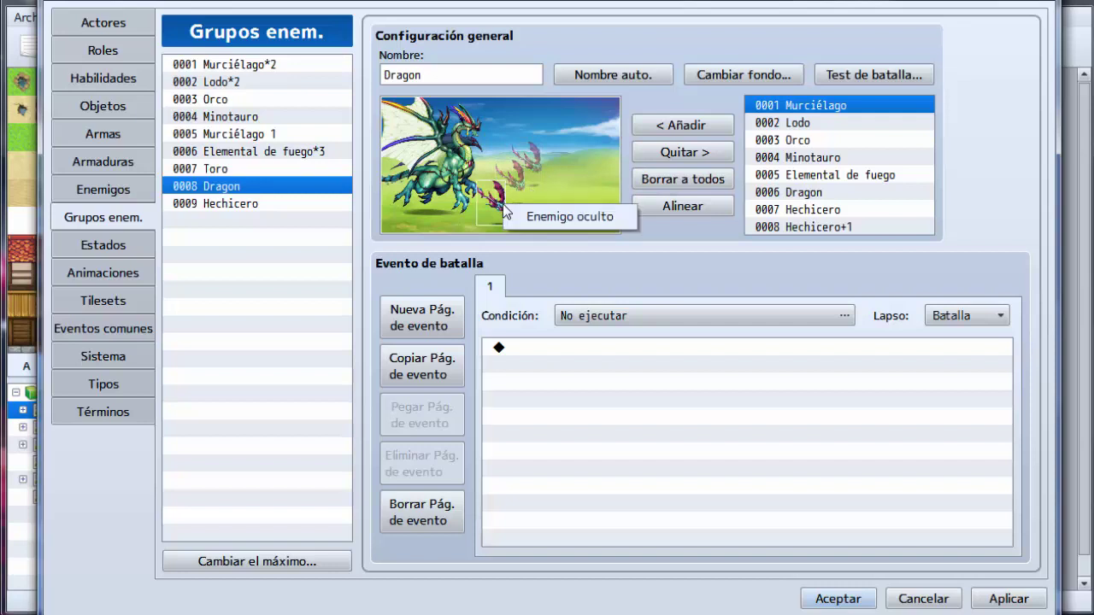
click(512, 211)
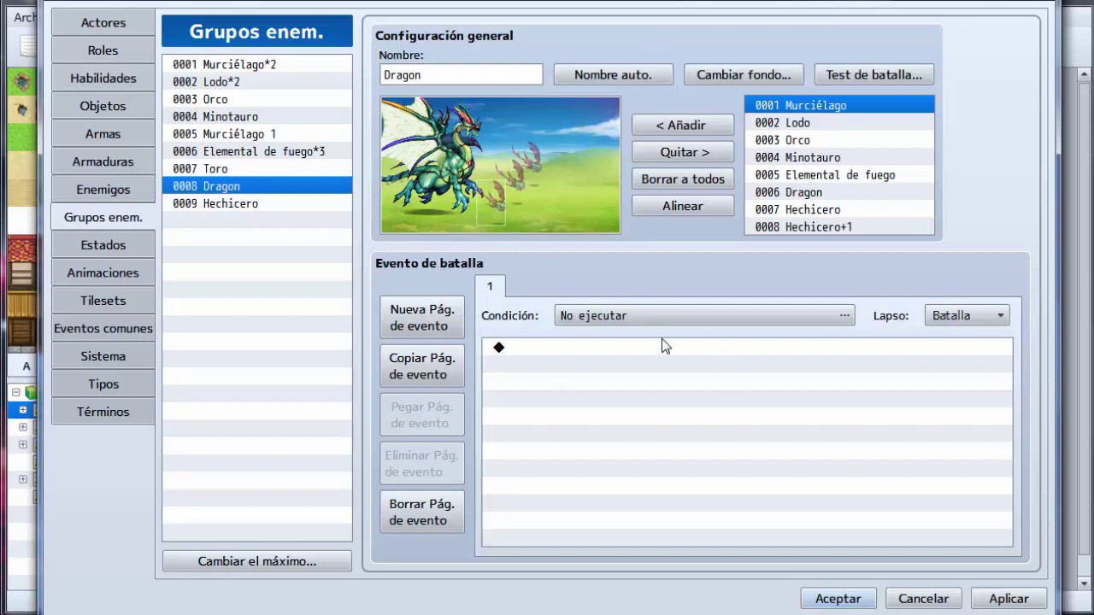
Step: Set the Dragon group's battle event condition to Turno 1 + 0 * X
click(645, 318)
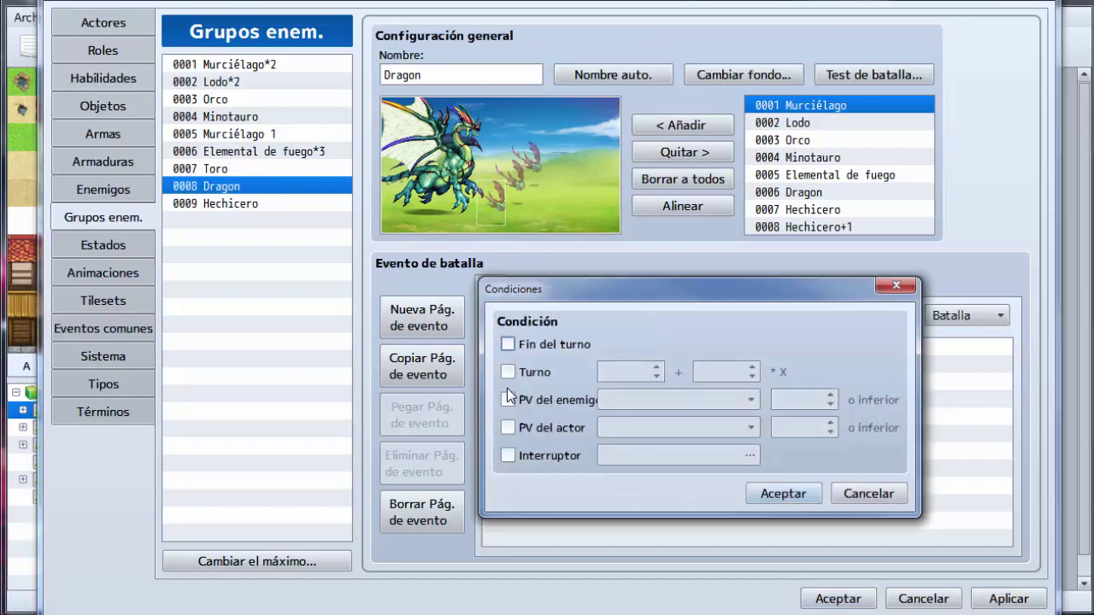
click(536, 374)
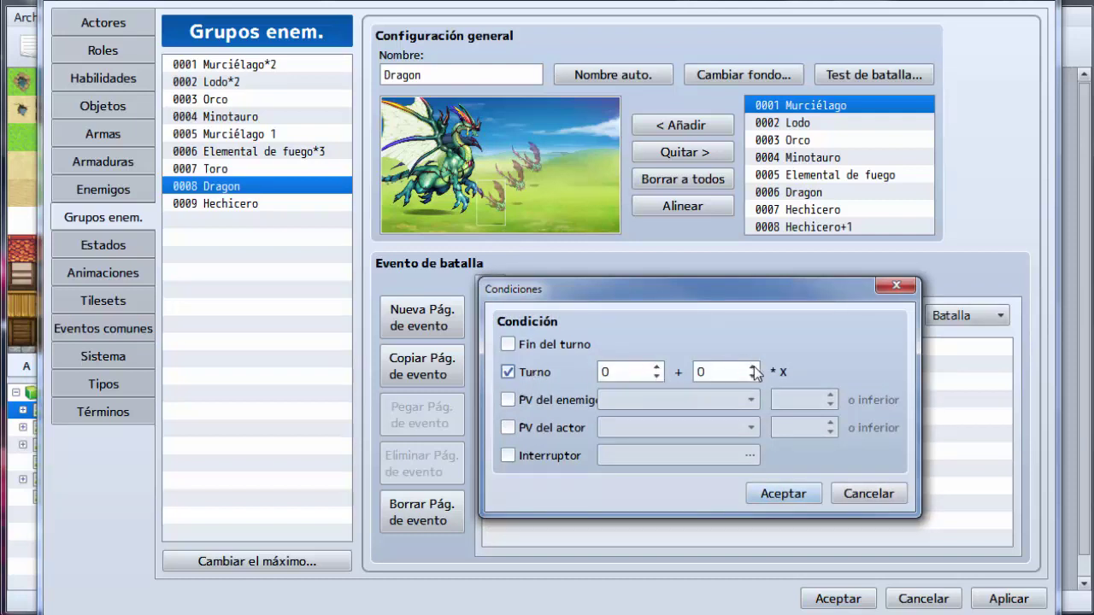
click(753, 368)
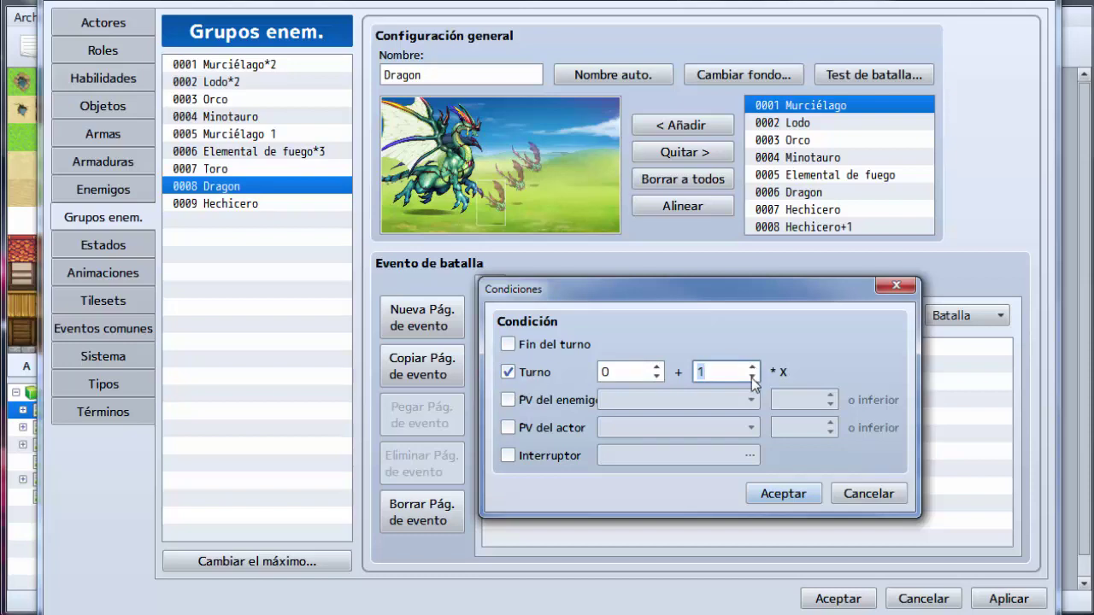
click(751, 376)
click(656, 367)
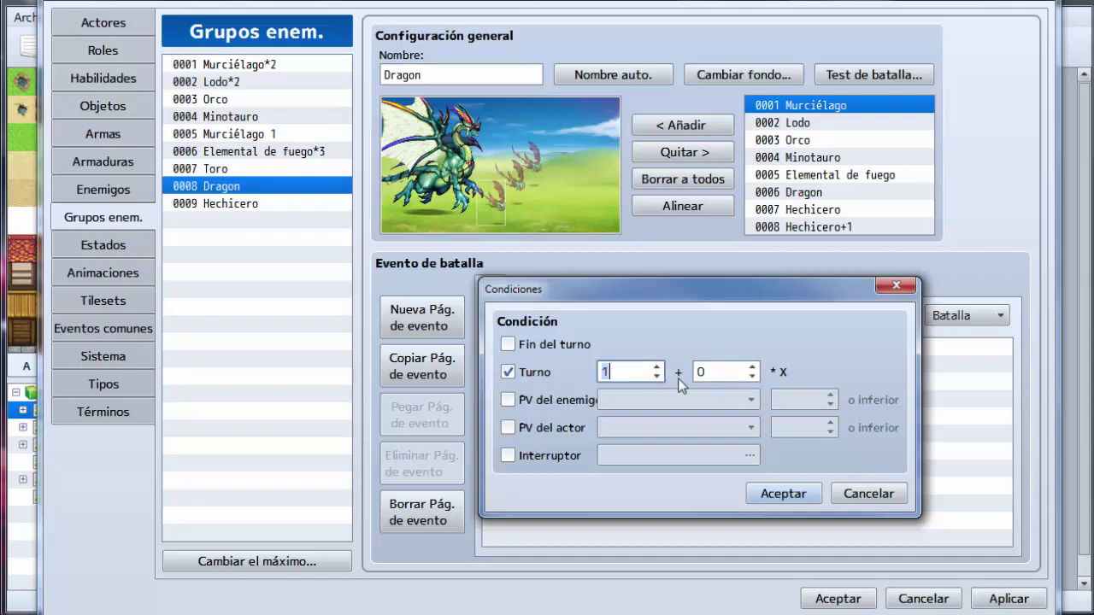
click(782, 493)
Step: Start a message command on the Dragon group's event page with the grey horned demon face from the Monster set
double_click(625, 347)
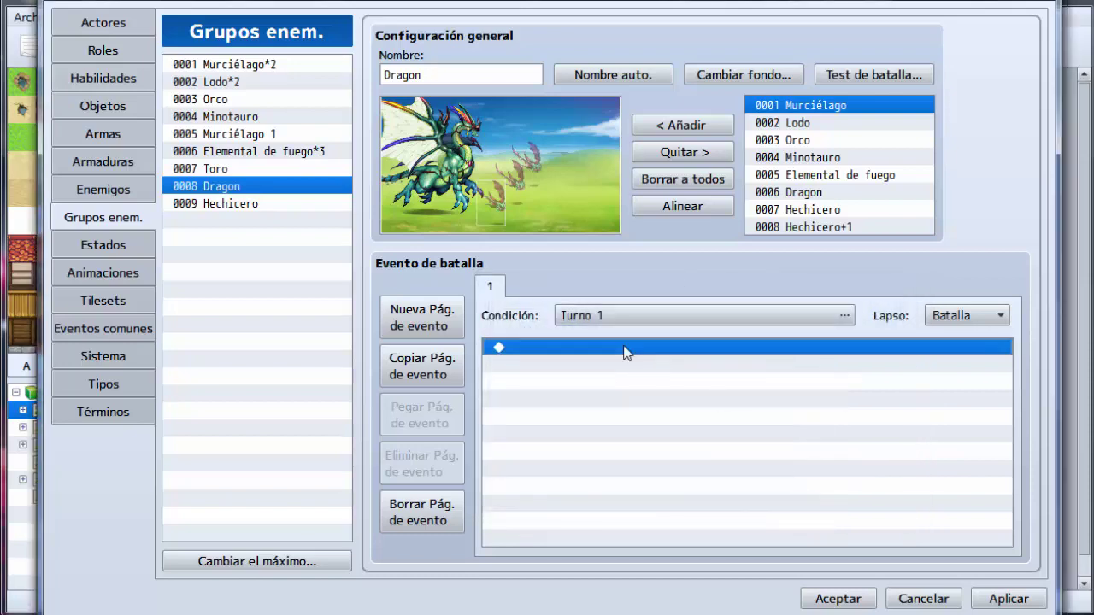
click(591, 126)
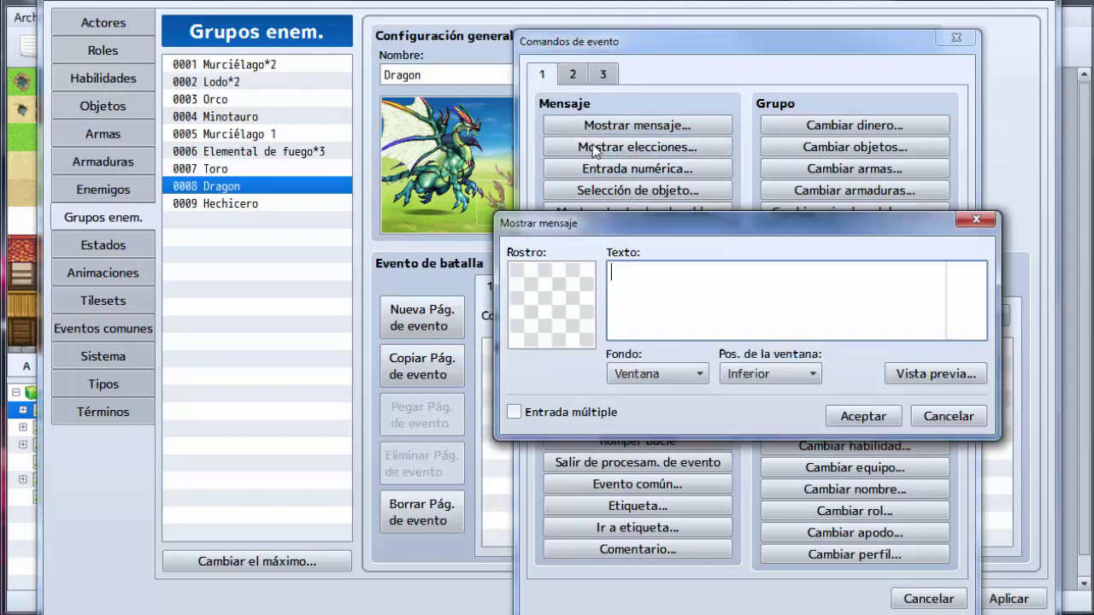
double_click(579, 282)
click(557, 279)
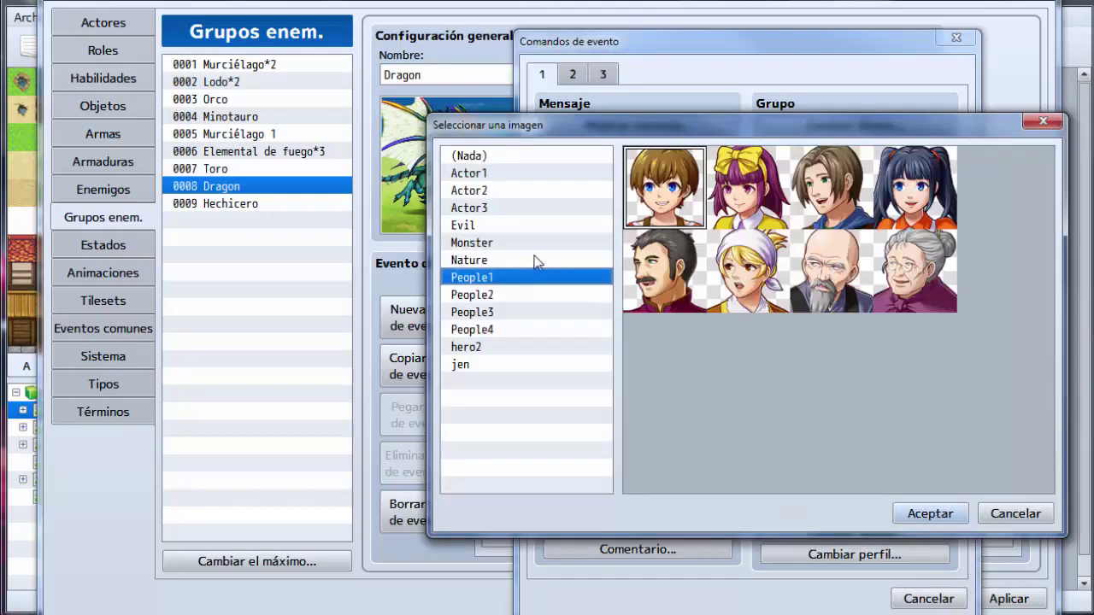
click(536, 246)
click(663, 270)
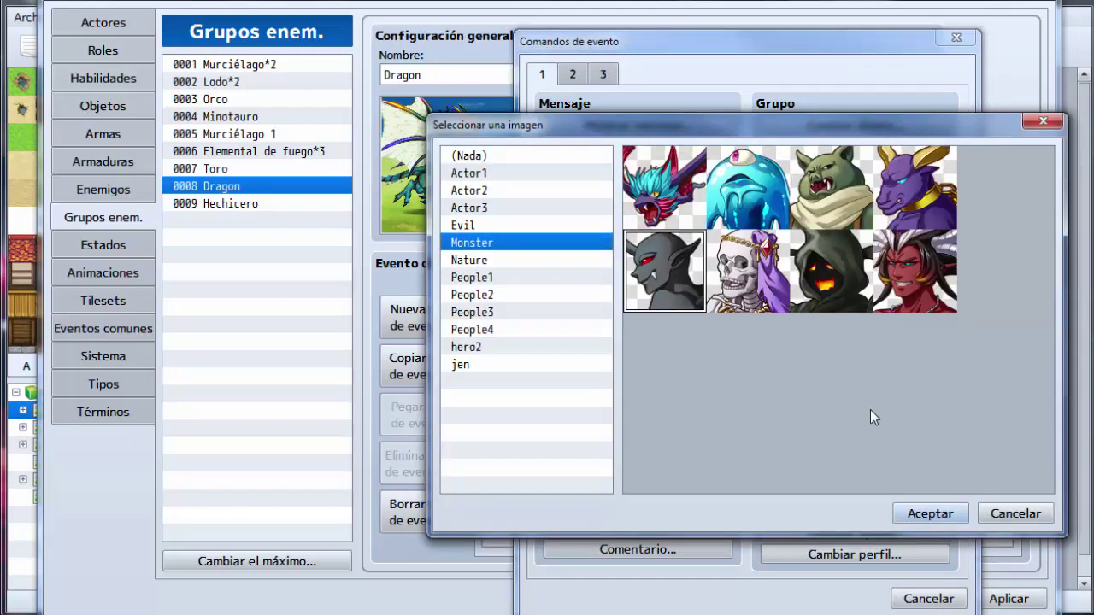
click(929, 513)
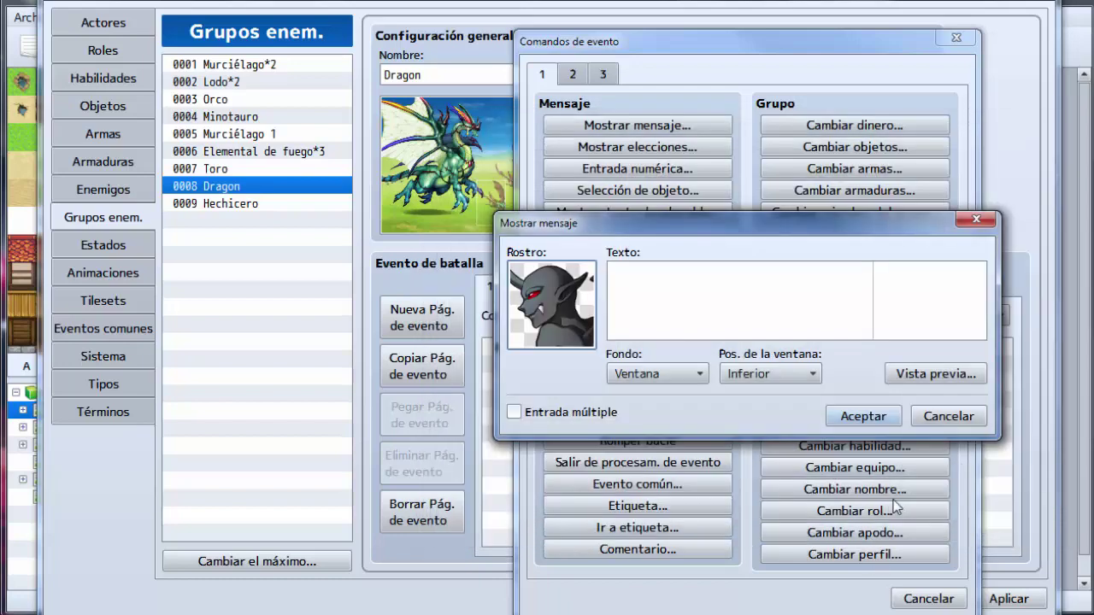
Step: Enter "Ayuda!!!!!" as the message text and accept the message command
click(697, 318)
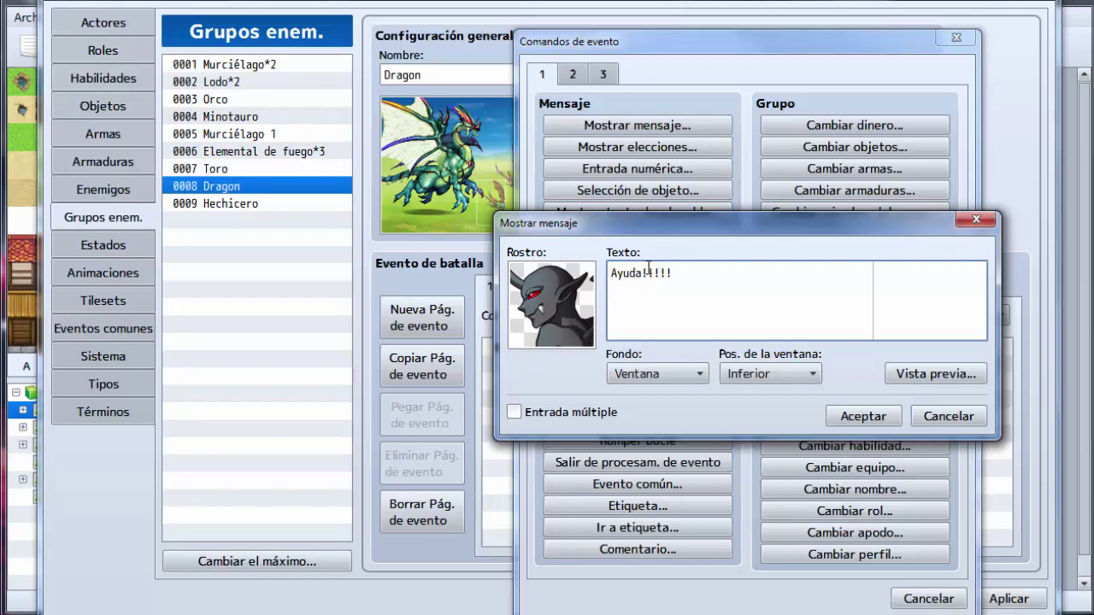
drag(643, 271, 690, 268)
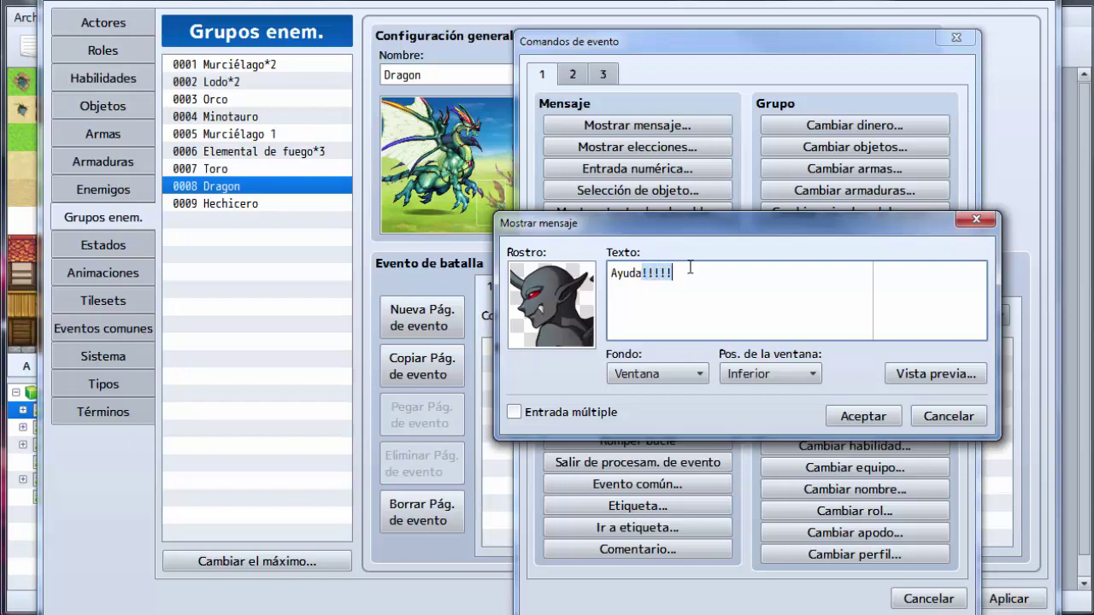
click(612, 273)
click(843, 423)
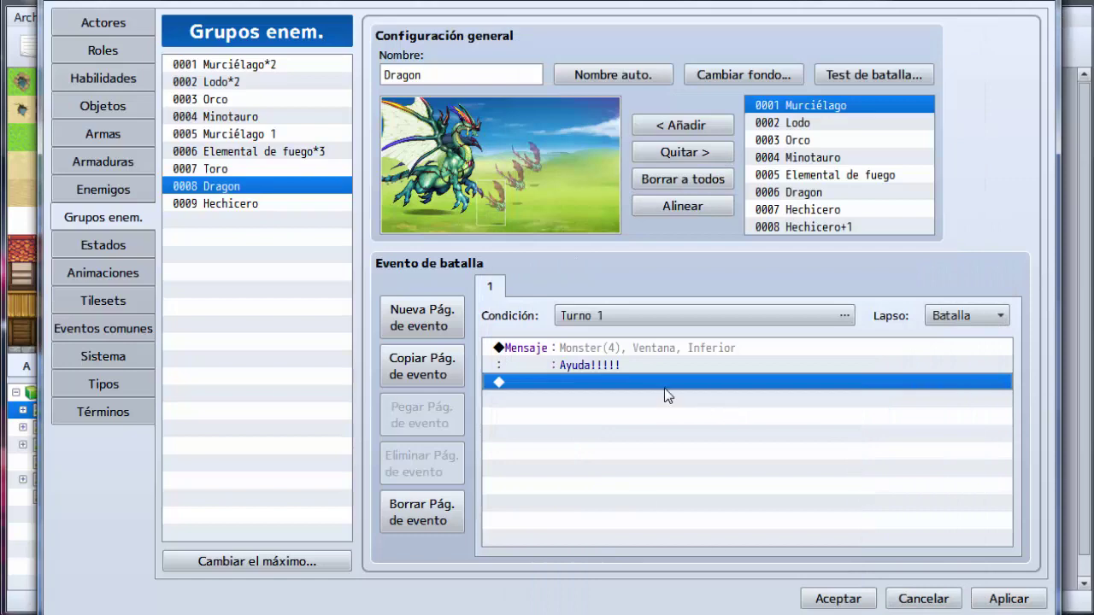
Step: Add an enemy appearance command (Aparición de enemigo) for #2 Murciélago below the message
double_click(666, 393)
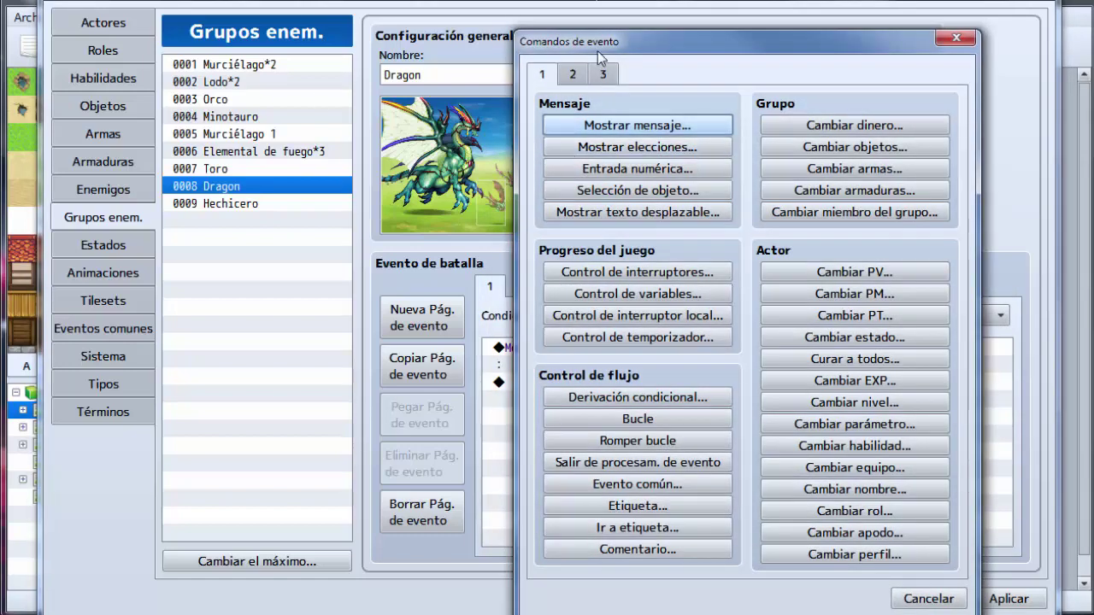
drag(599, 42, 507, 22)
click(511, 53)
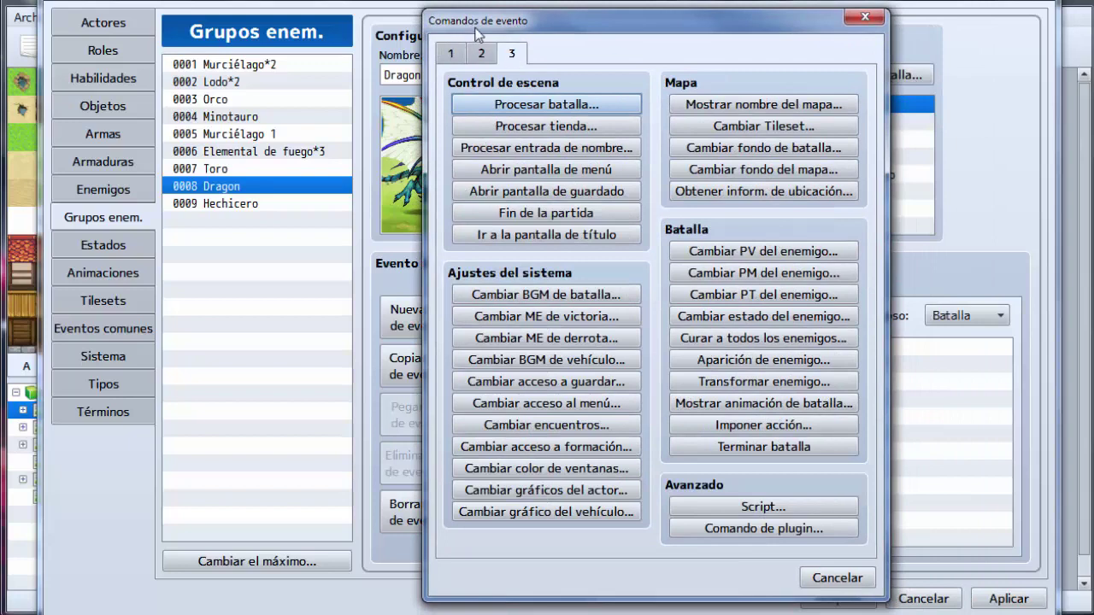
click(783, 365)
click(663, 312)
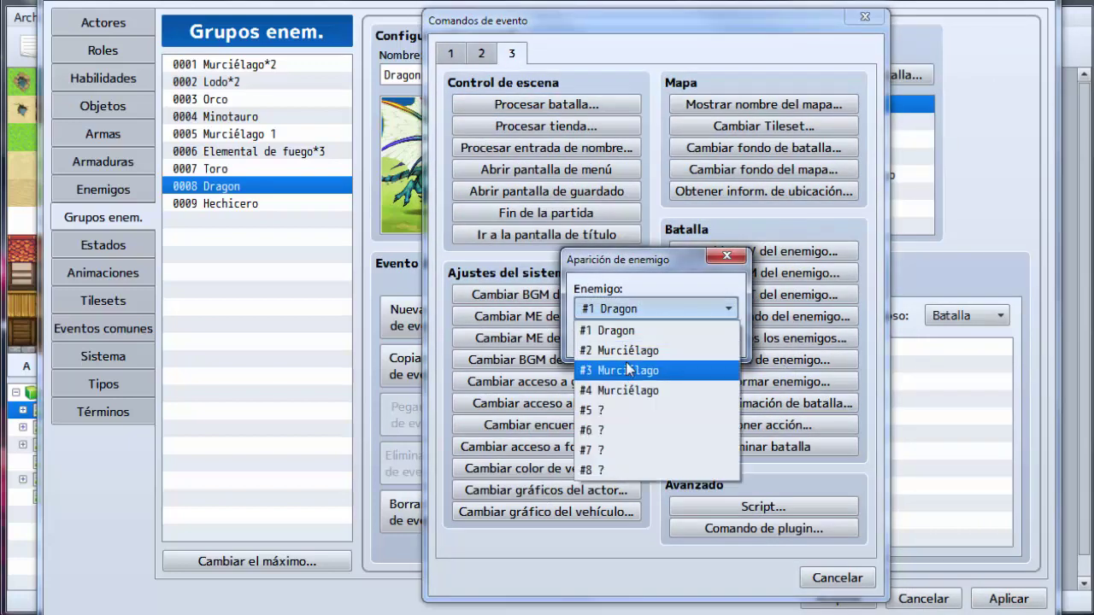
click(630, 348)
click(629, 342)
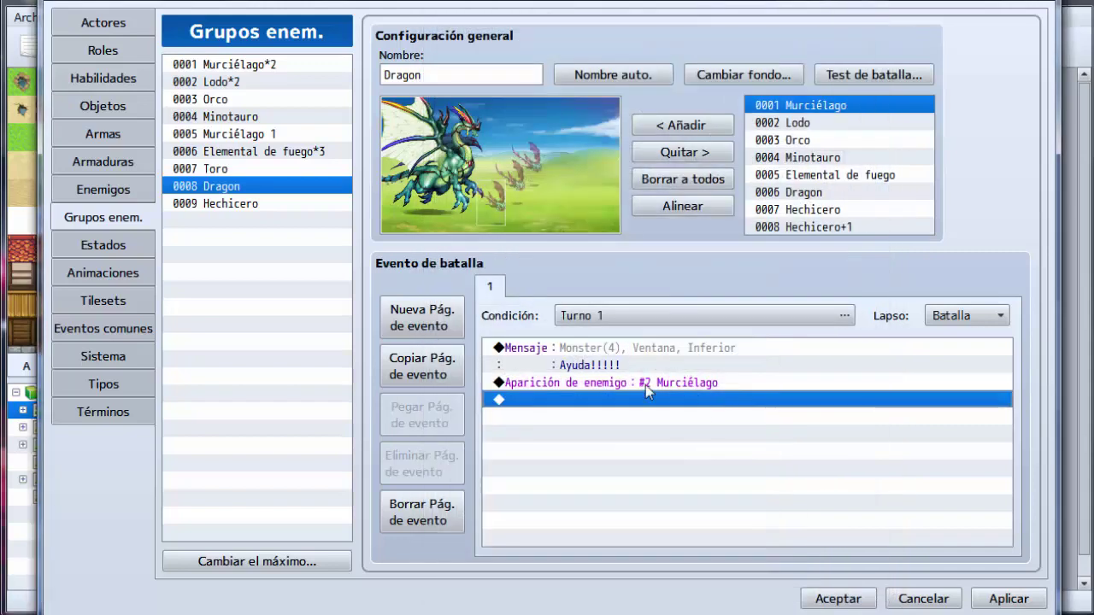
Step: Add an enemy appearance command (Aparición de enemigo) for #3 Murciélago at the end of the Dragon group's event
click(646, 399)
double_click(642, 403)
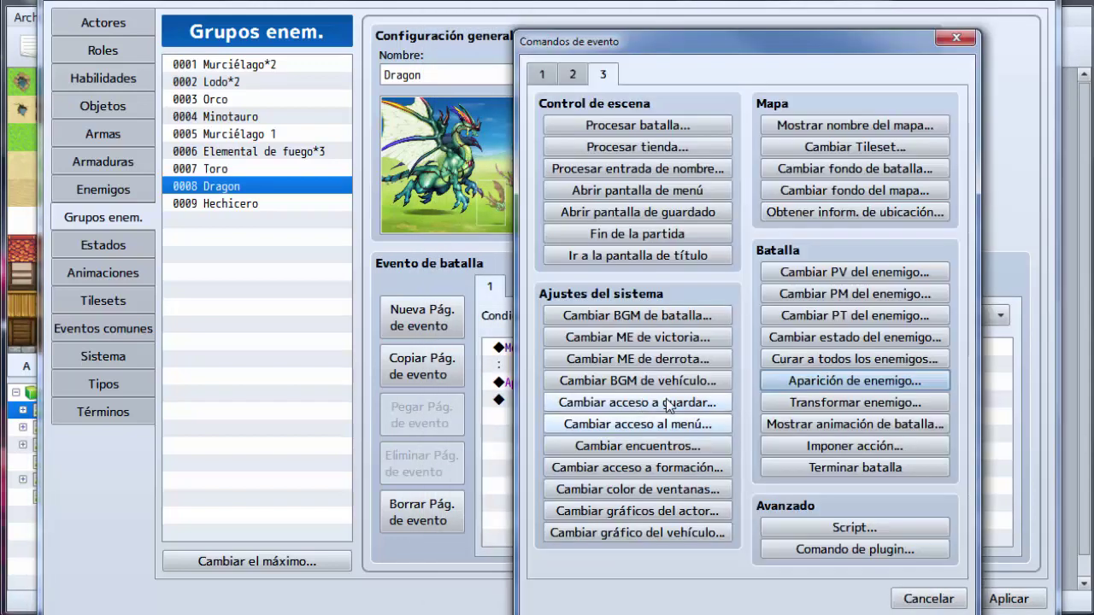
click(836, 389)
click(751, 326)
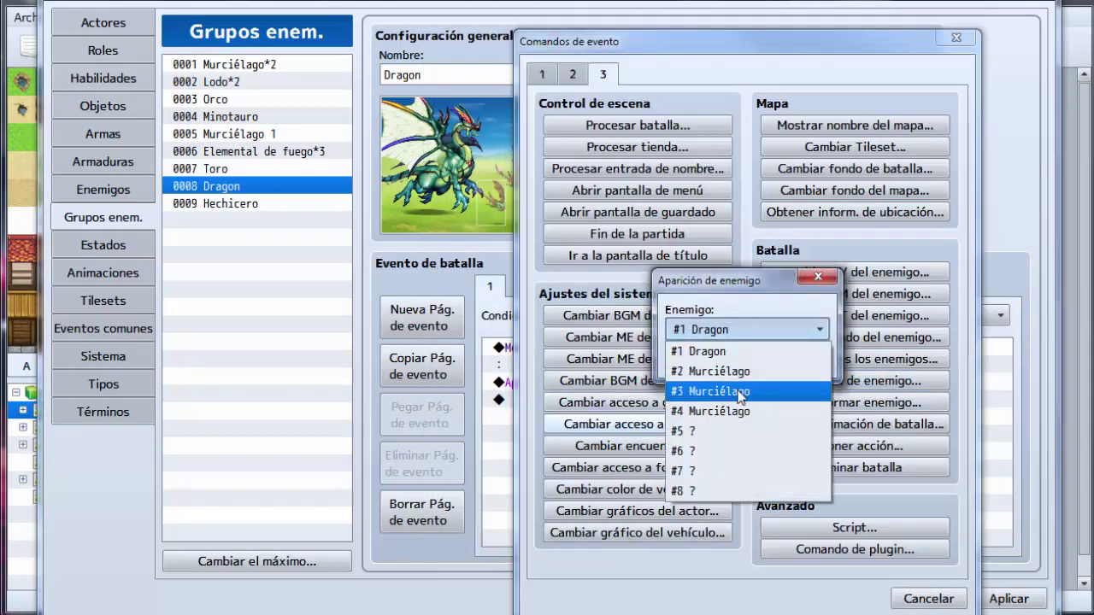
click(740, 393)
click(727, 360)
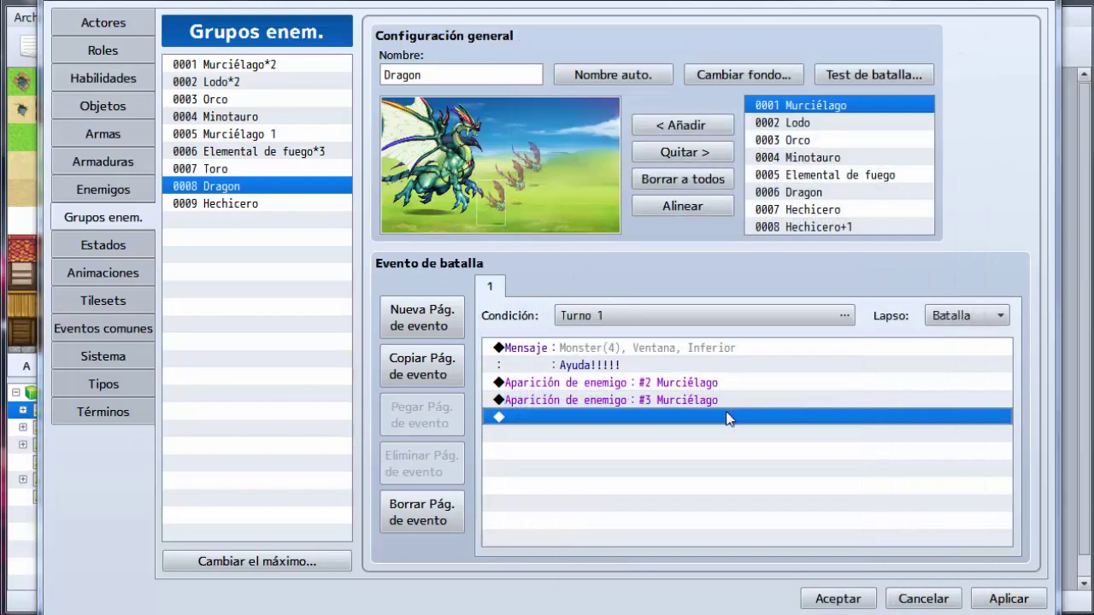
Step: Add another enemy appearance command below it for #4 Murciélago
double_click(729, 419)
click(852, 385)
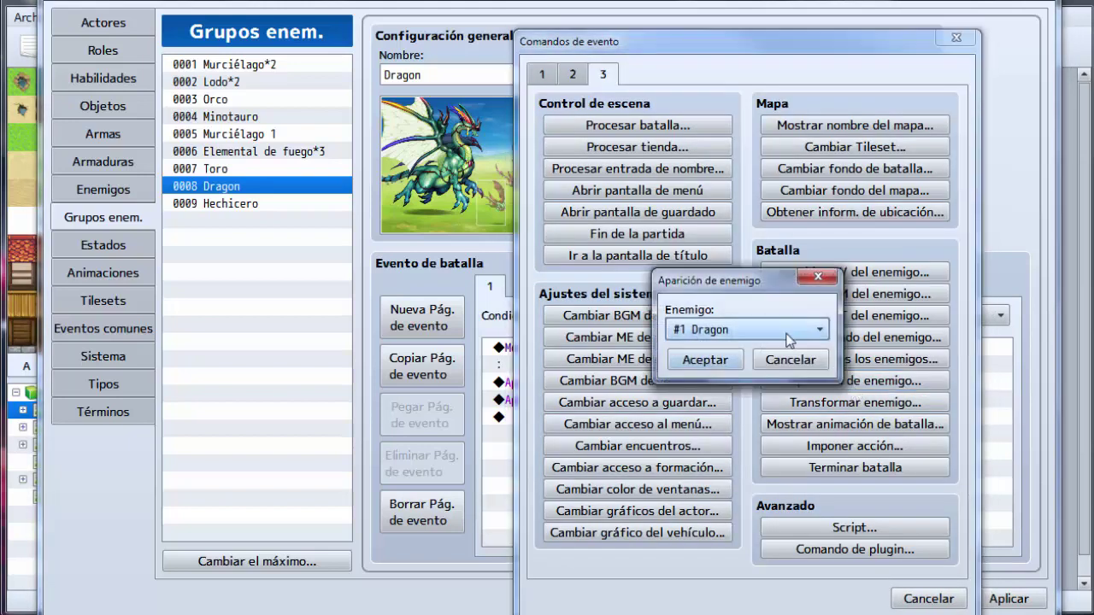
click(745, 329)
click(737, 418)
click(708, 361)
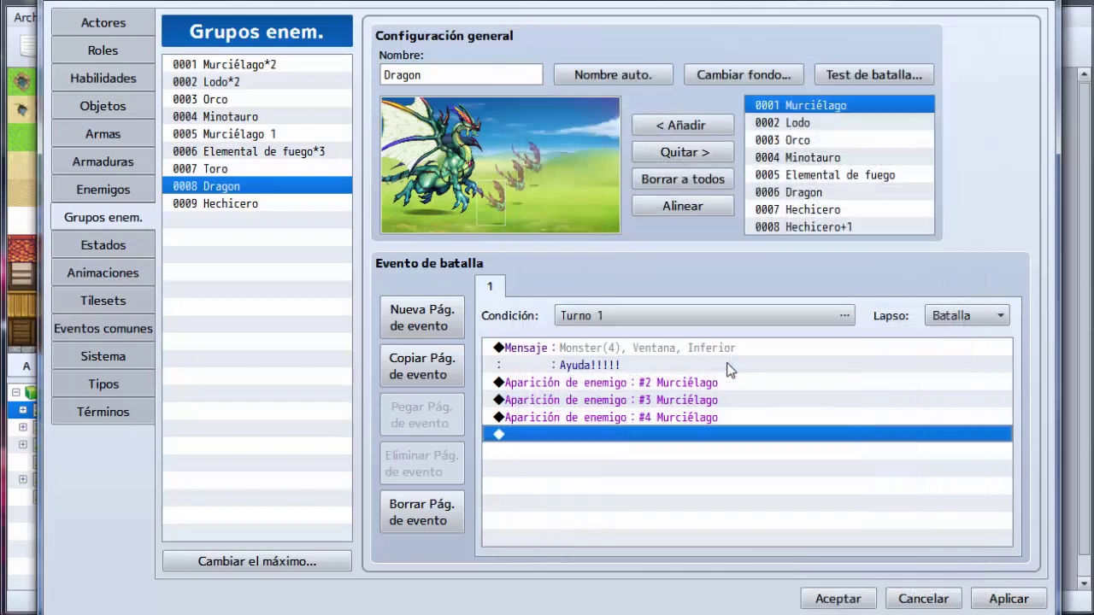
Step: Run a battle test of the Dragon group, attacking with both actors through the turn 1 event, and close the test
click(867, 78)
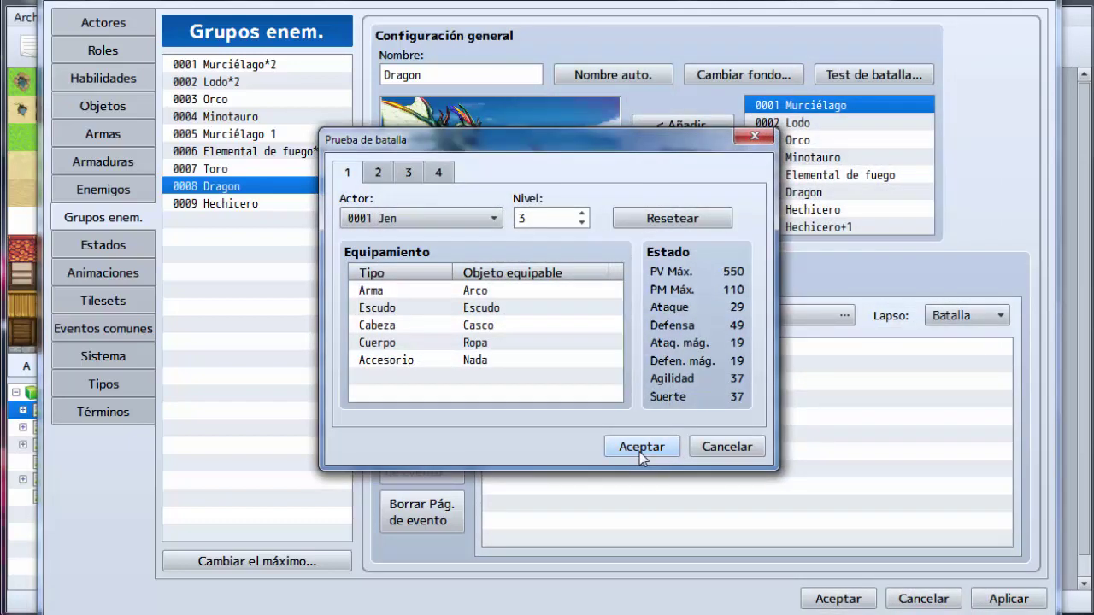
click(640, 447)
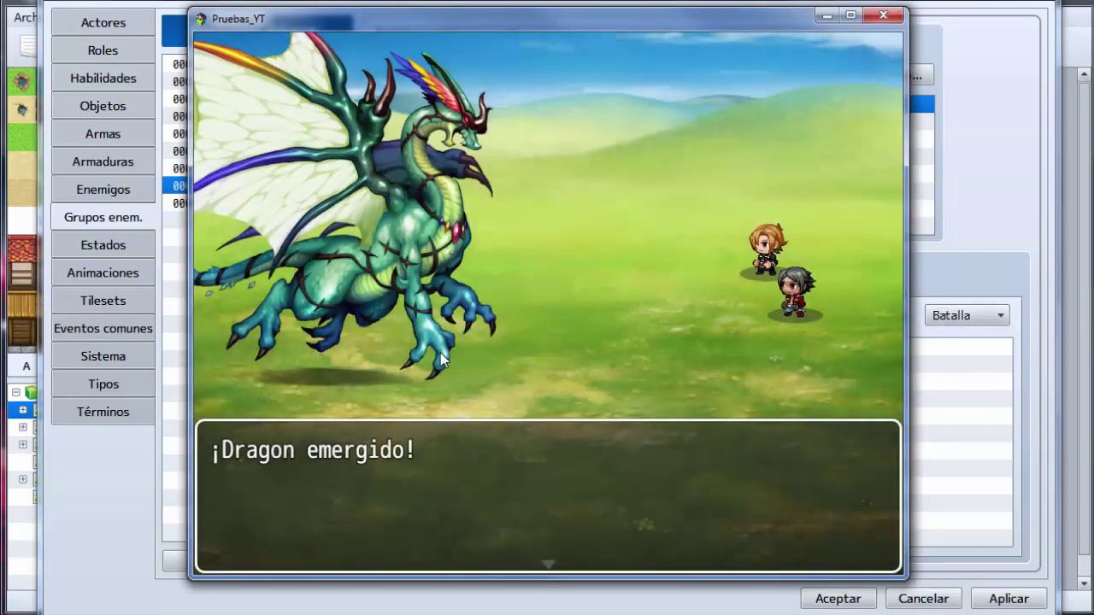
key(Return)
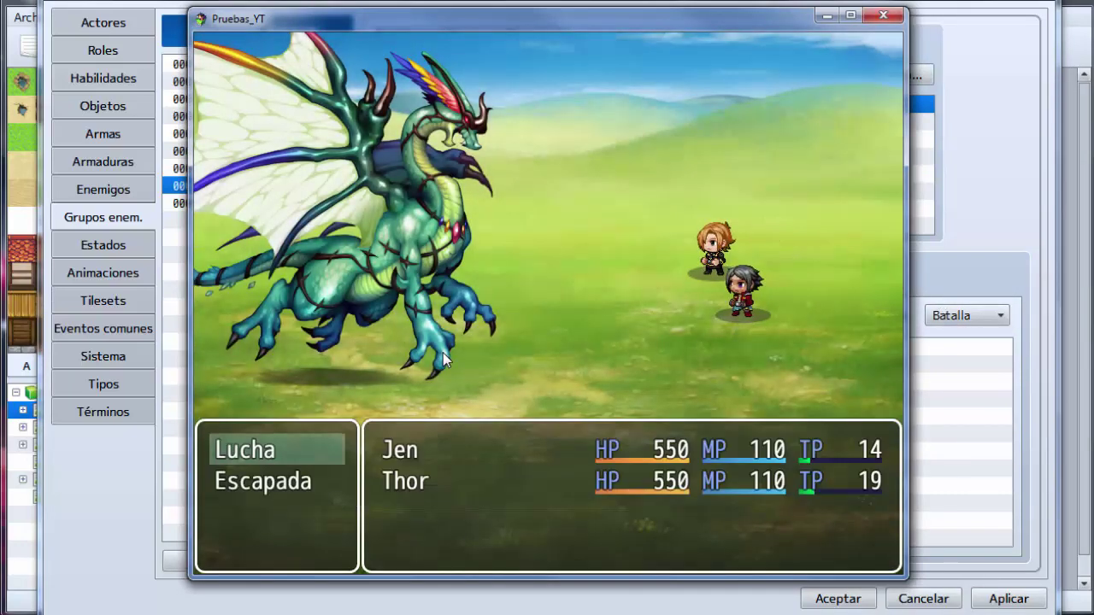
key(Return)
key(Return)
key(Return)
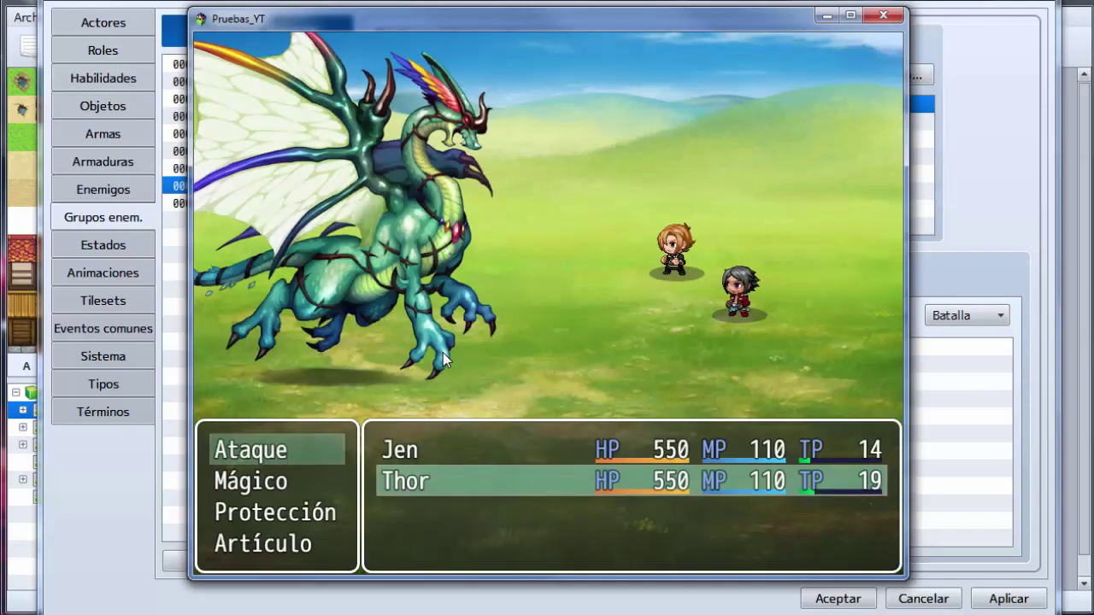
key(Return)
key(Return)
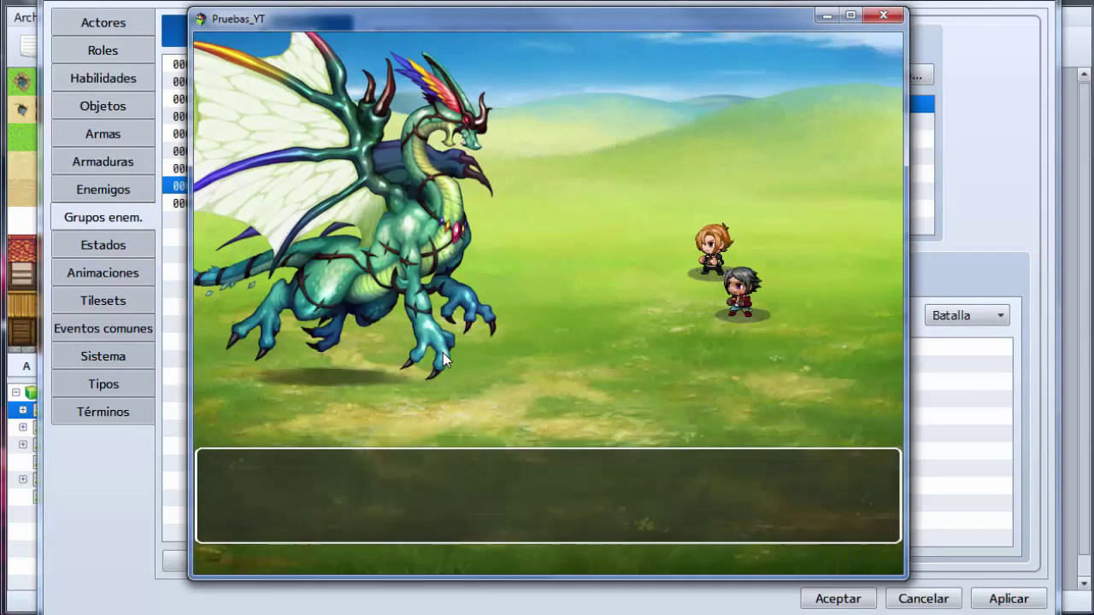
key(Return)
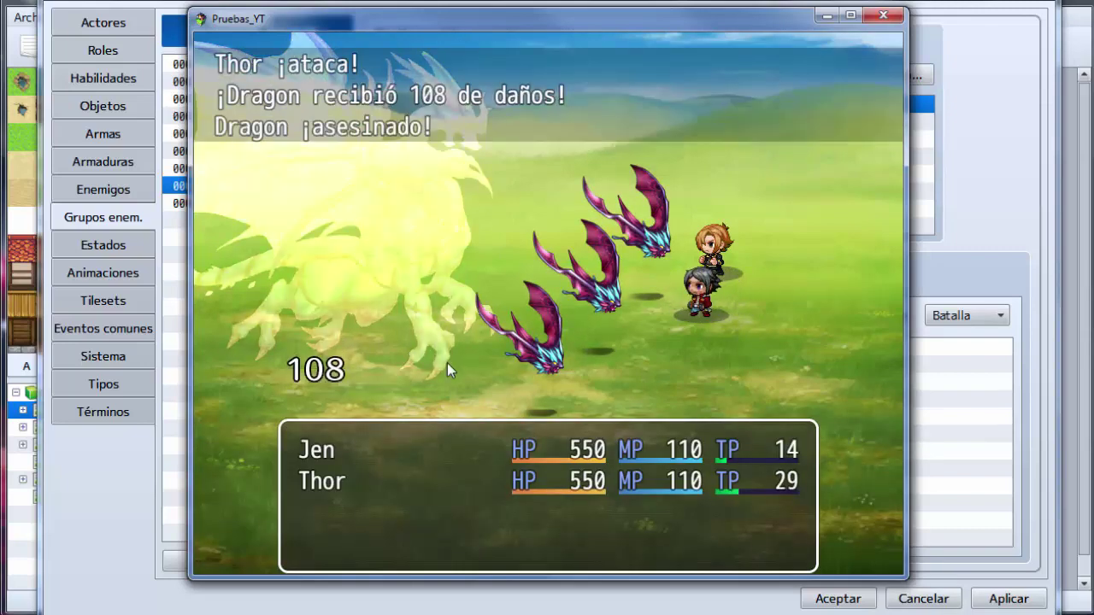
click(884, 15)
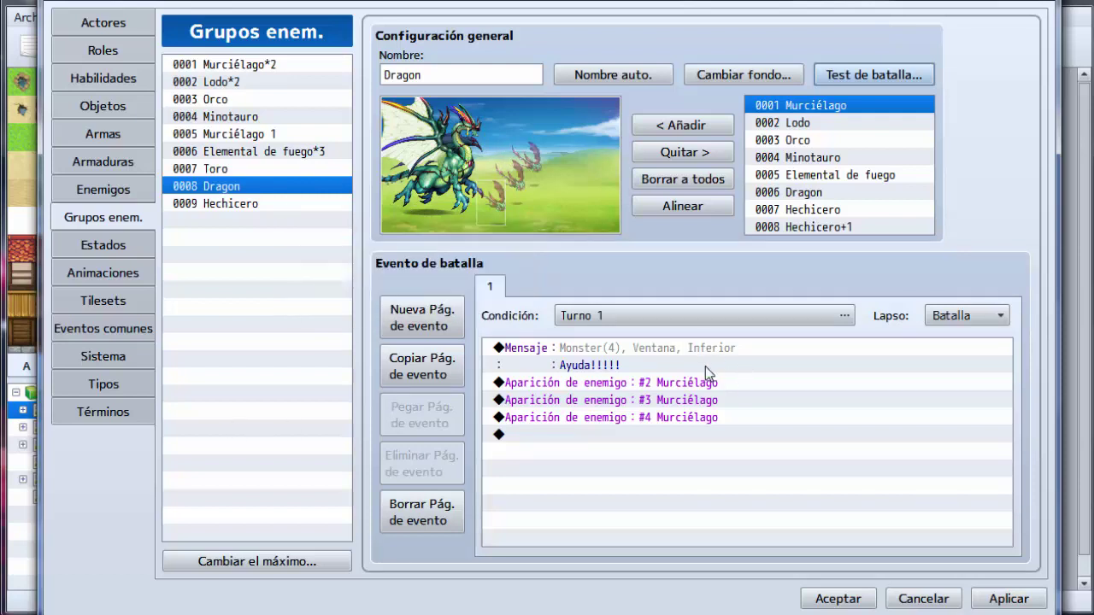
Step: Inspect the Ataque doble action pattern of enemy 0007 Hechicero, including its skill choices, without changing it
click(103, 190)
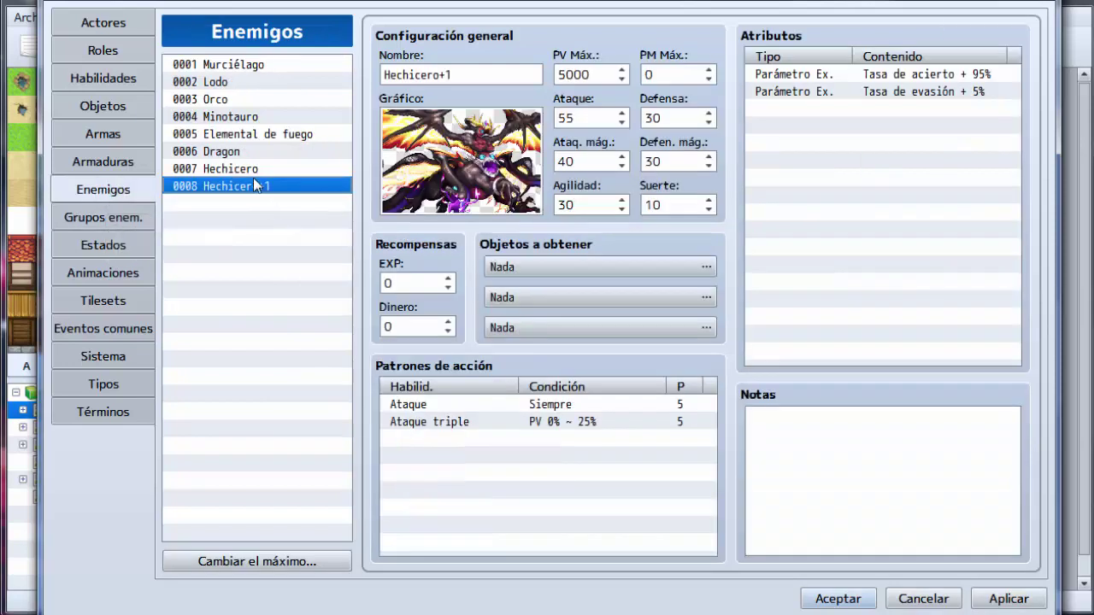
click(252, 171)
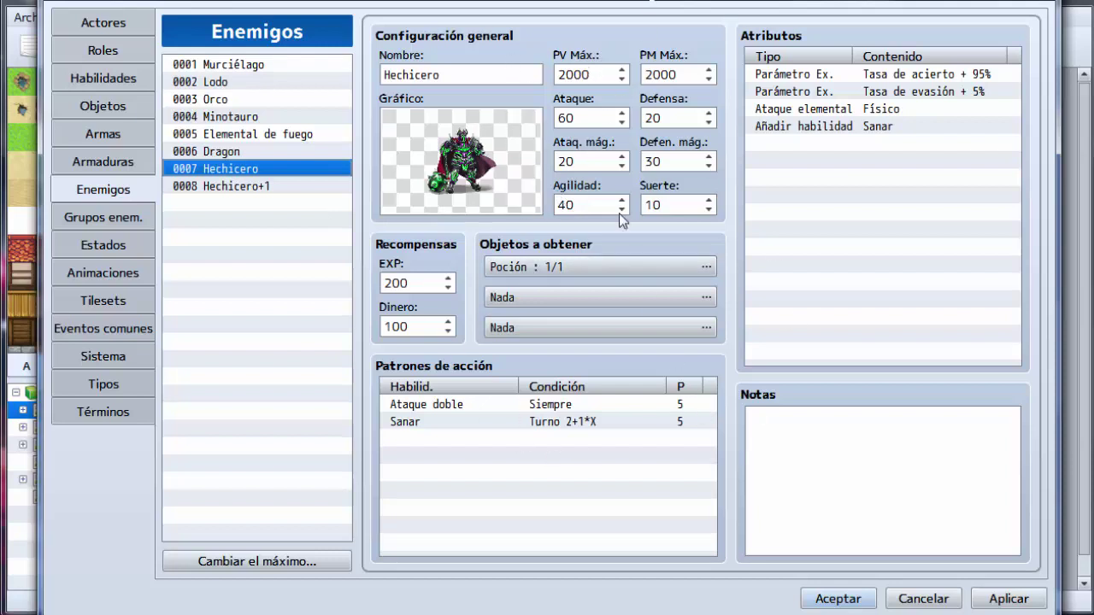
double_click(539, 411)
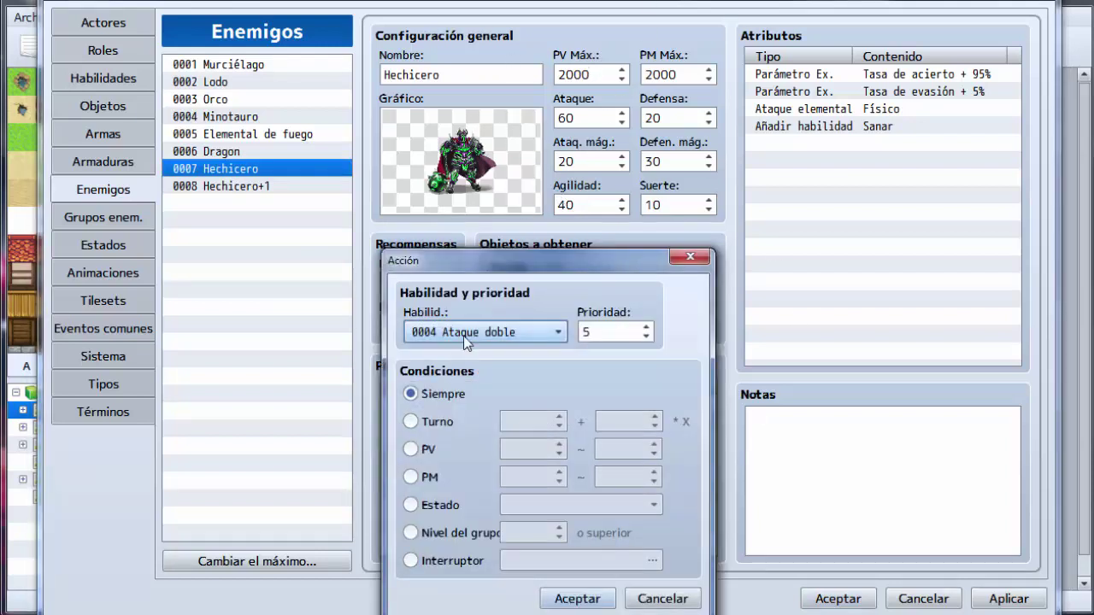
click(463, 334)
click(502, 414)
click(663, 598)
Step: Inspect the skill and turn condition of the Hechicero enemy's Sanar action pattern
double_click(399, 422)
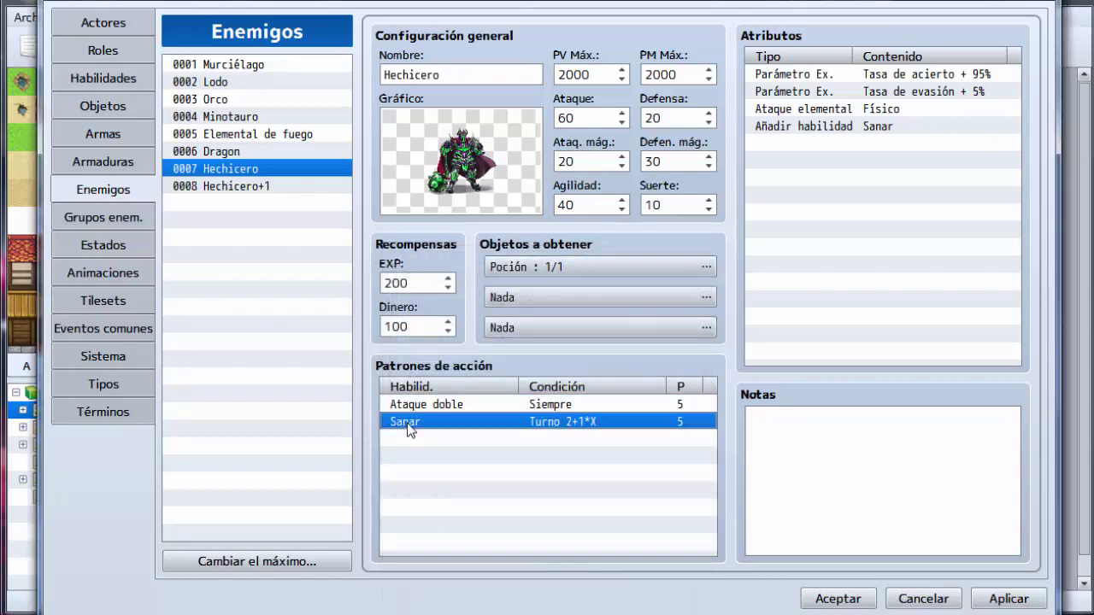
drag(530, 273, 513, 154)
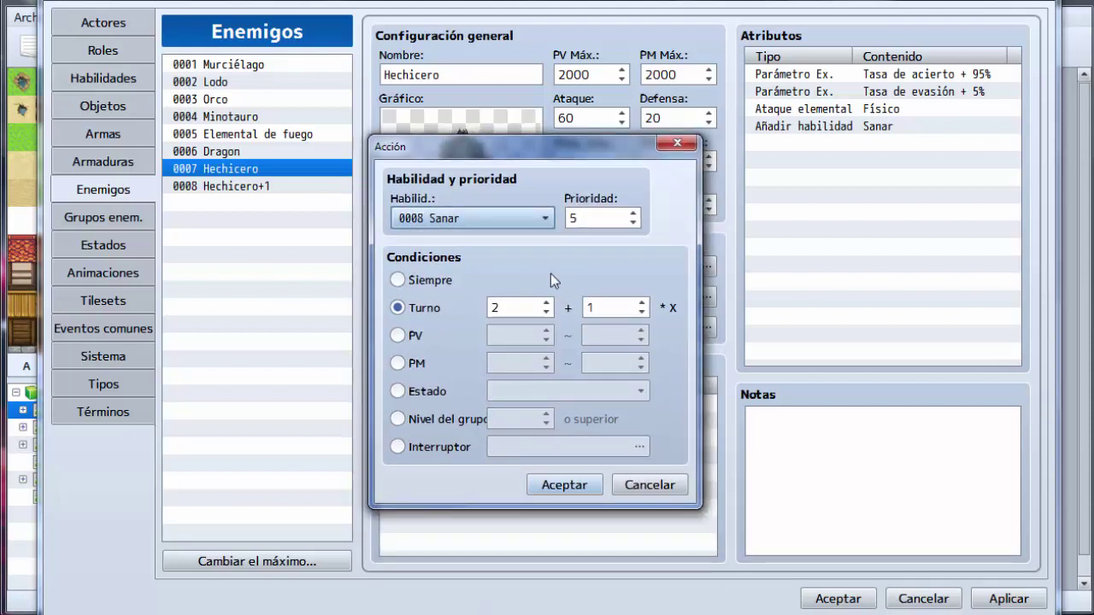
click(564, 484)
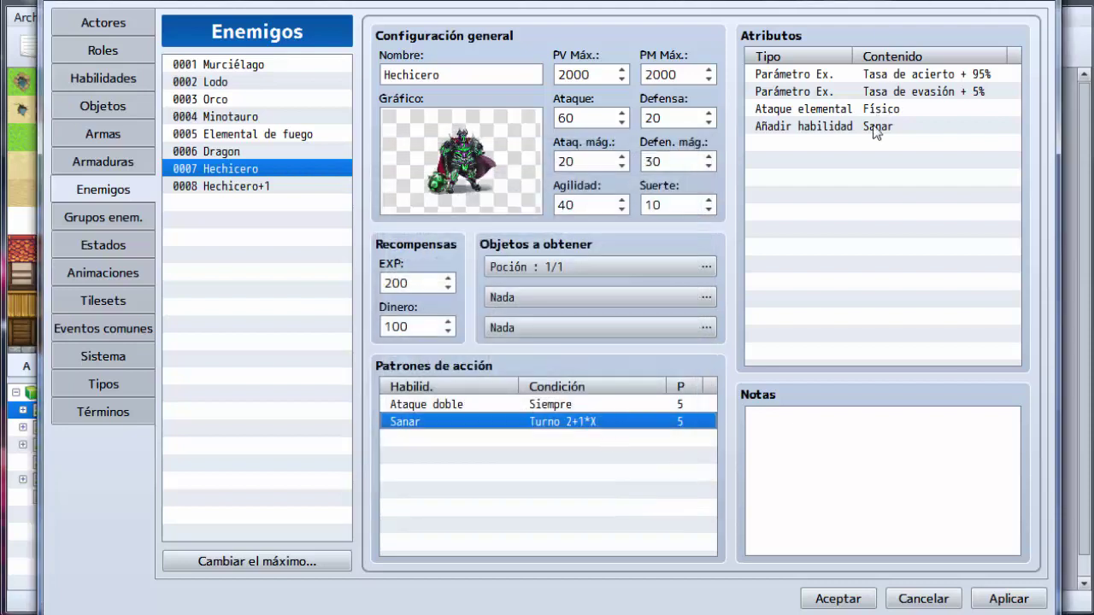
Step: Examine the Hechicero enemy's PM Máx. and the Añadir habilidad options for its attributes, without adding a new attribute
double_click(675, 77)
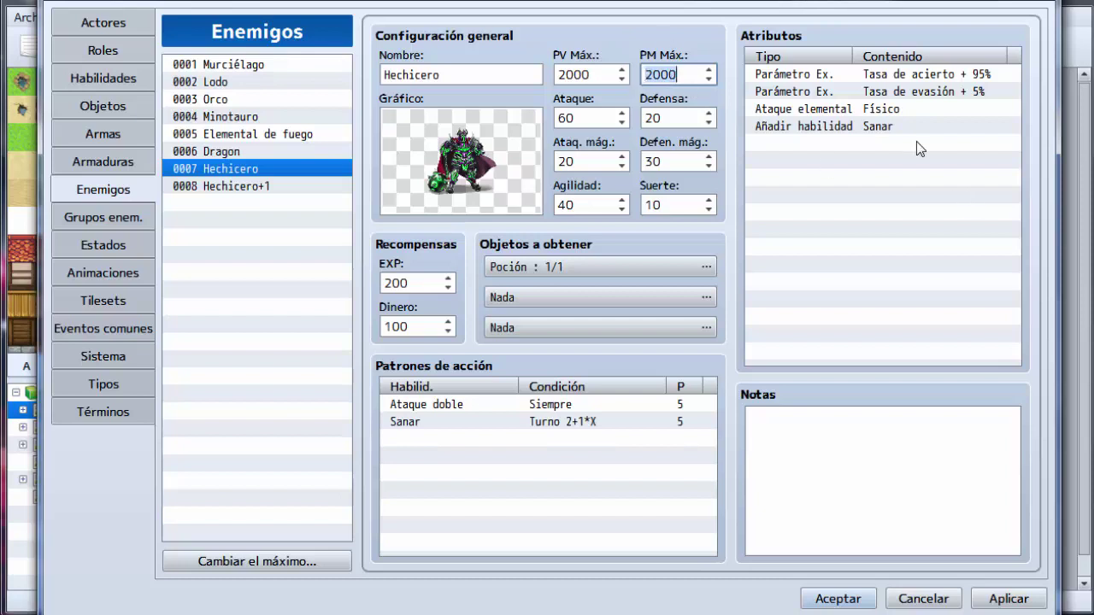
click(864, 126)
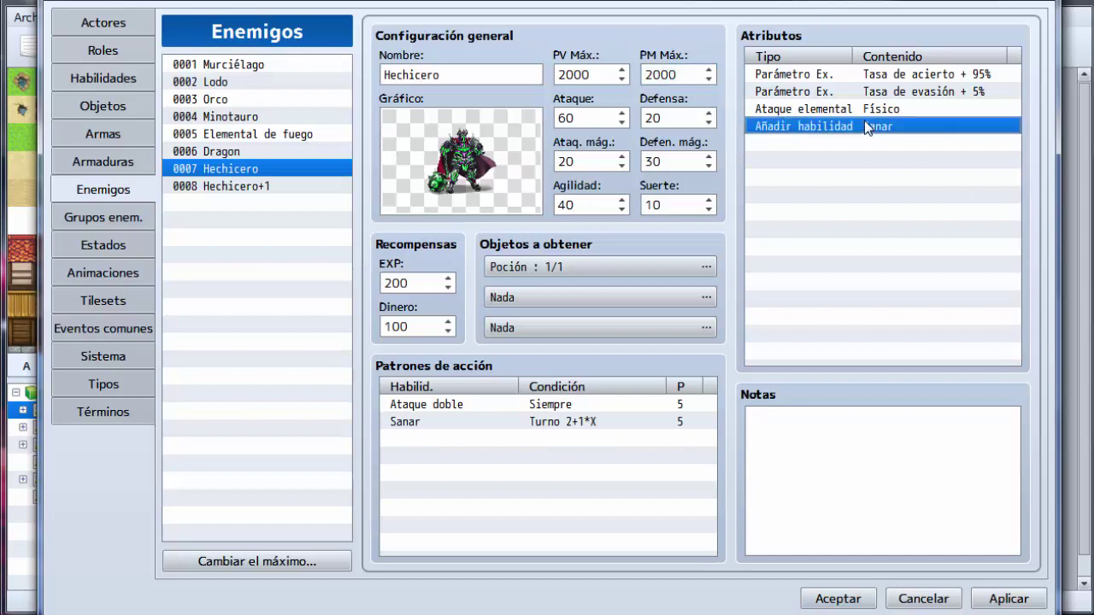
double_click(819, 144)
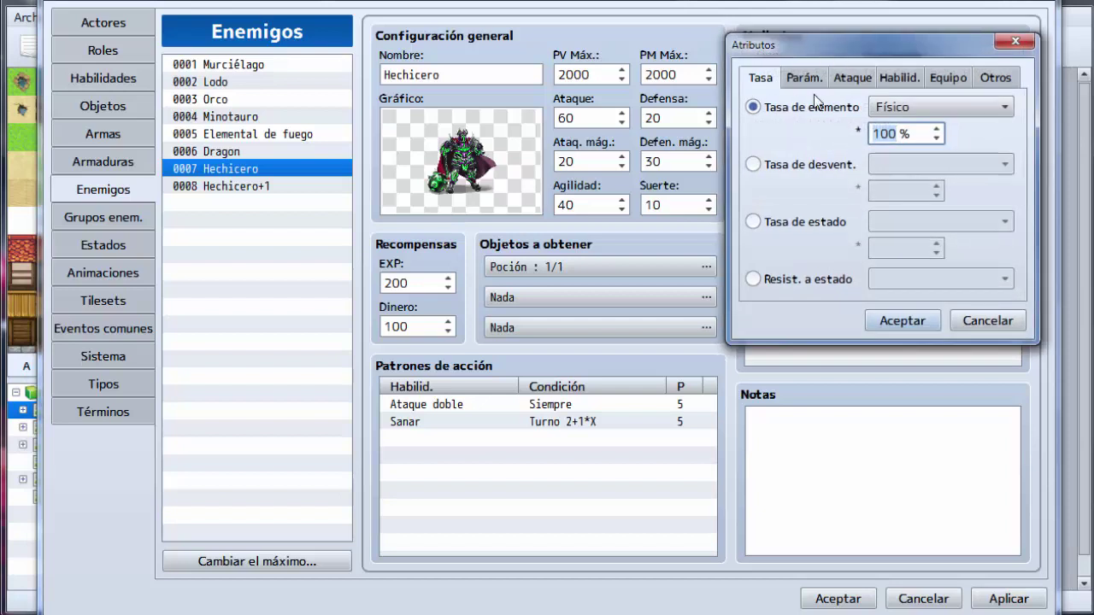
click(894, 83)
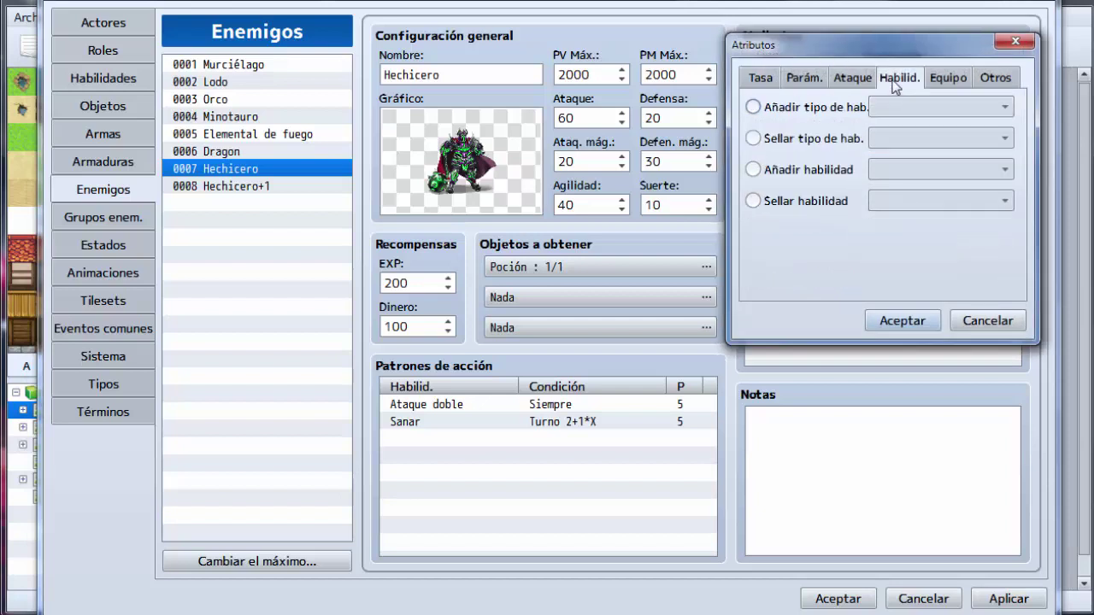
click(812, 167)
click(910, 169)
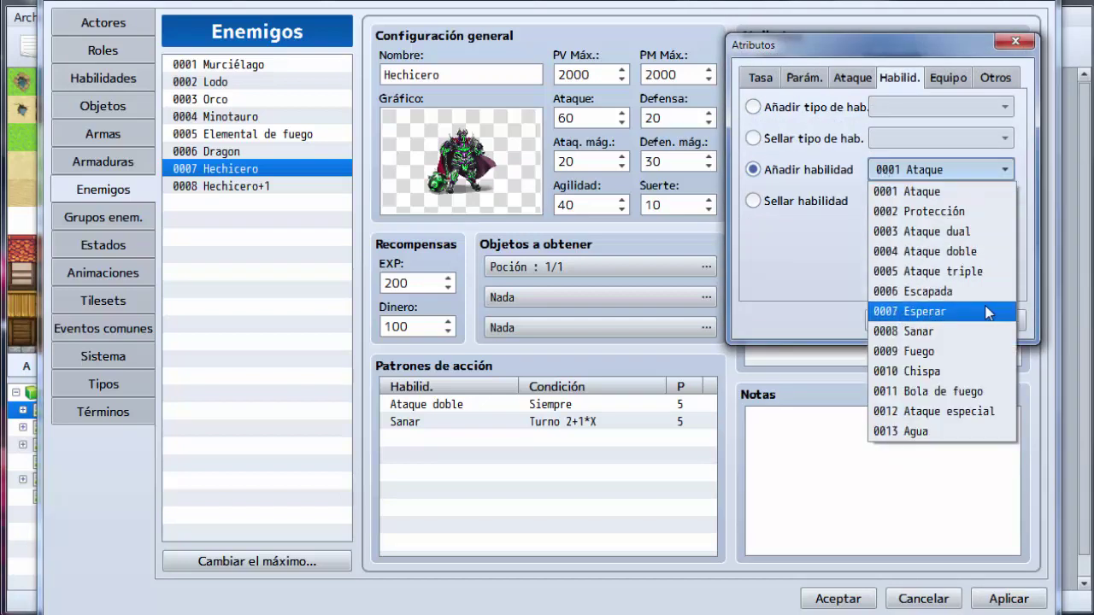
click(771, 205)
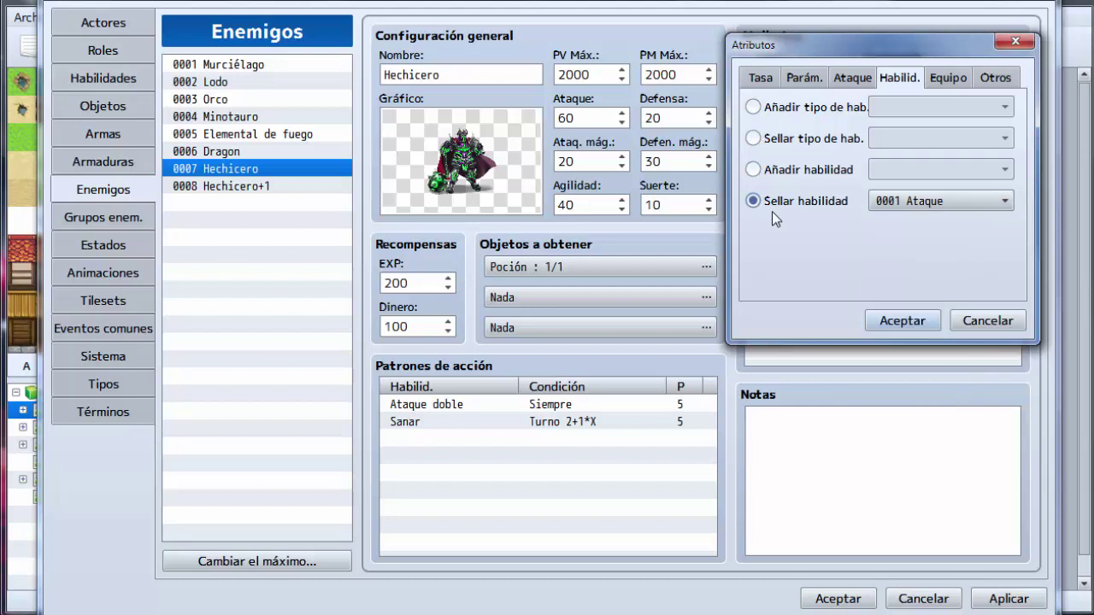
click(831, 176)
click(984, 321)
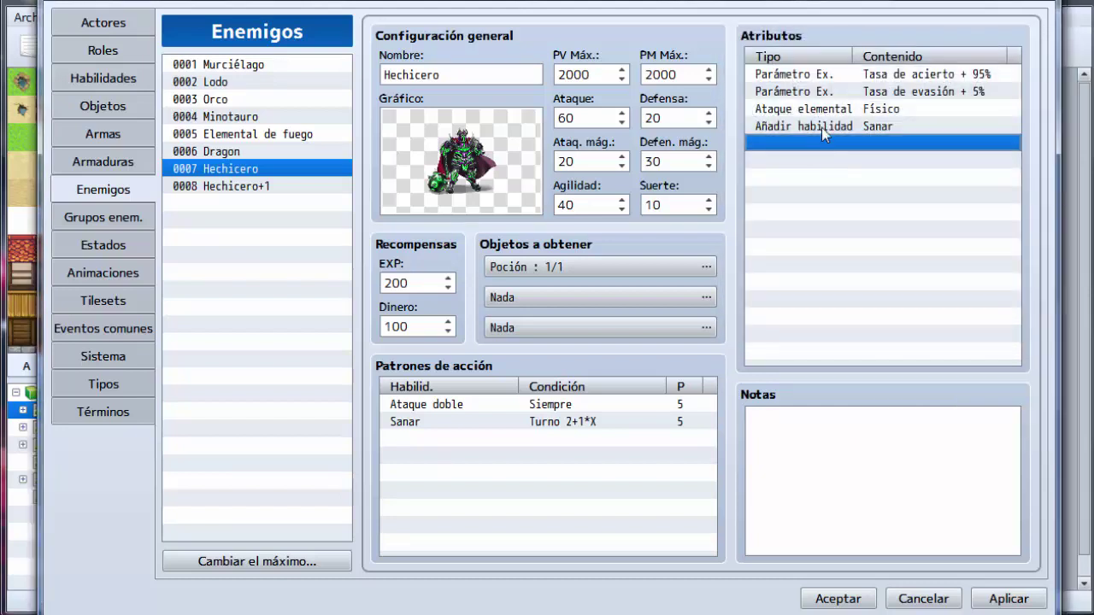
click(795, 127)
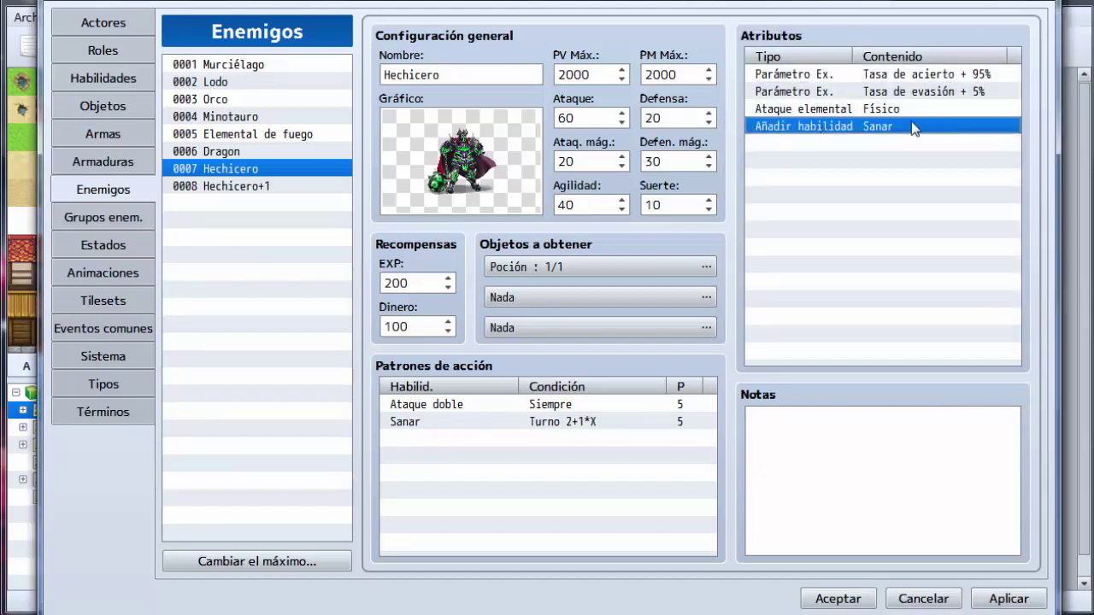
Step: Inspect the Ataque triple action pattern of enemy 0008 Hechicero+1 and its PV condition without changing it
click(239, 188)
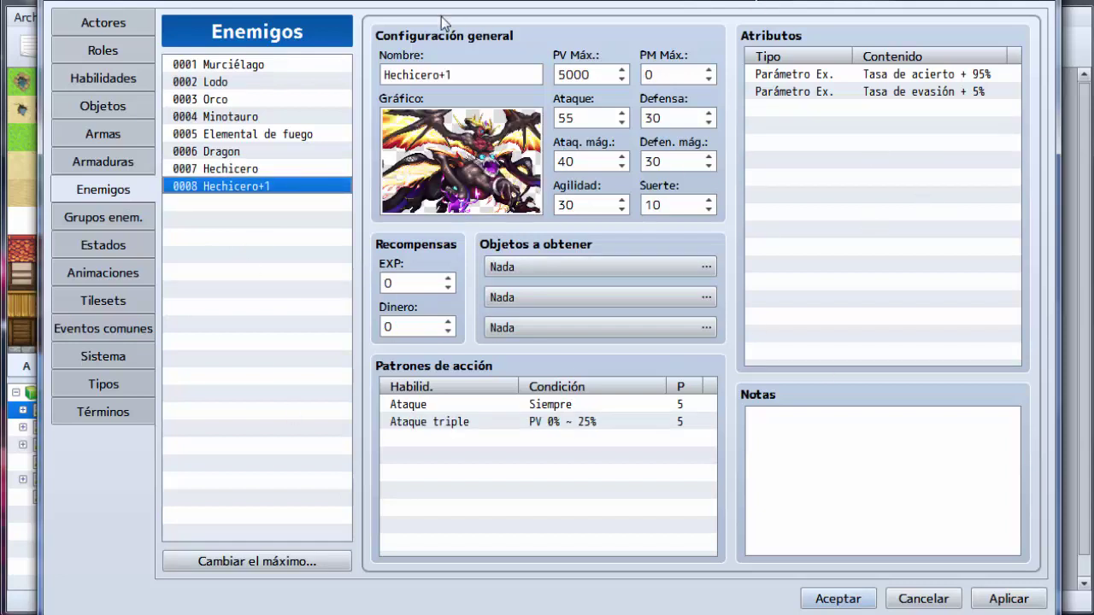
click(564, 421)
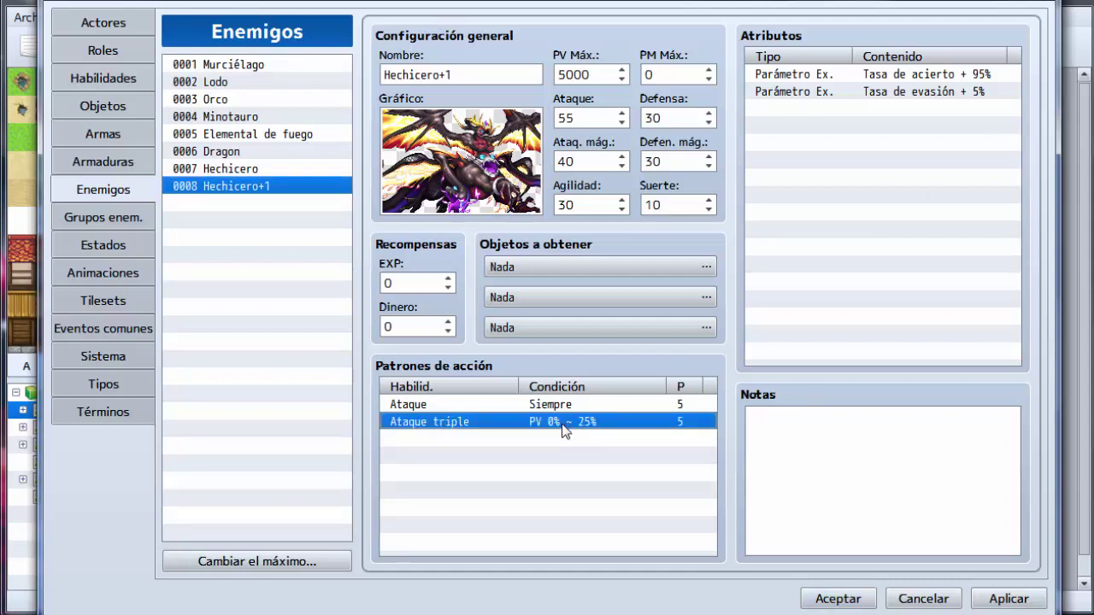
double_click(565, 421)
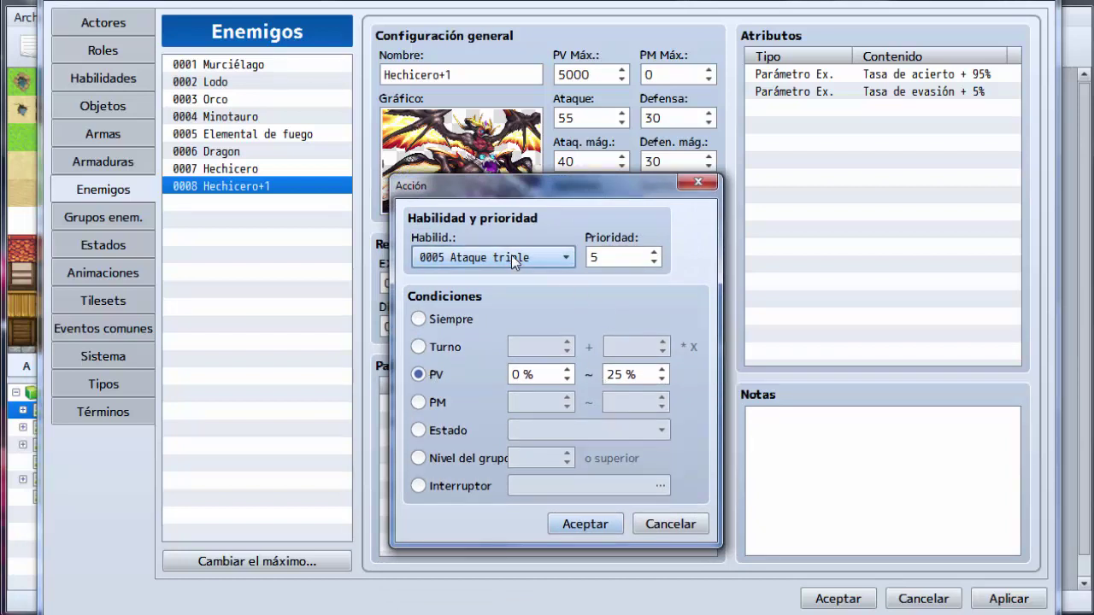
click(675, 526)
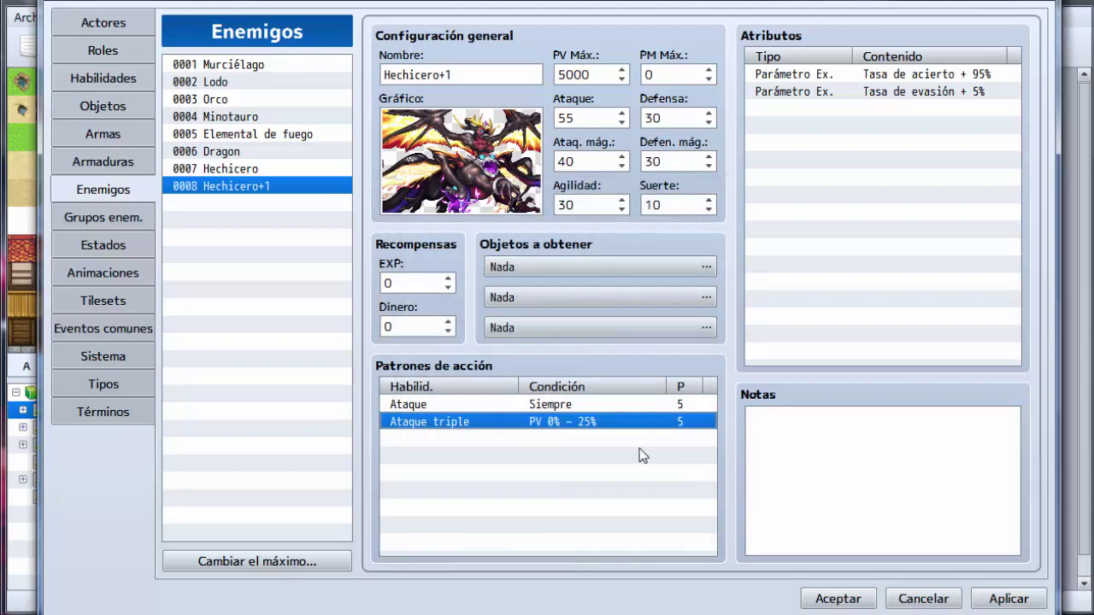
Step: Review the battle event of enemy group 0009 Hechicero, checking its enemy PV condition and message command
click(104, 220)
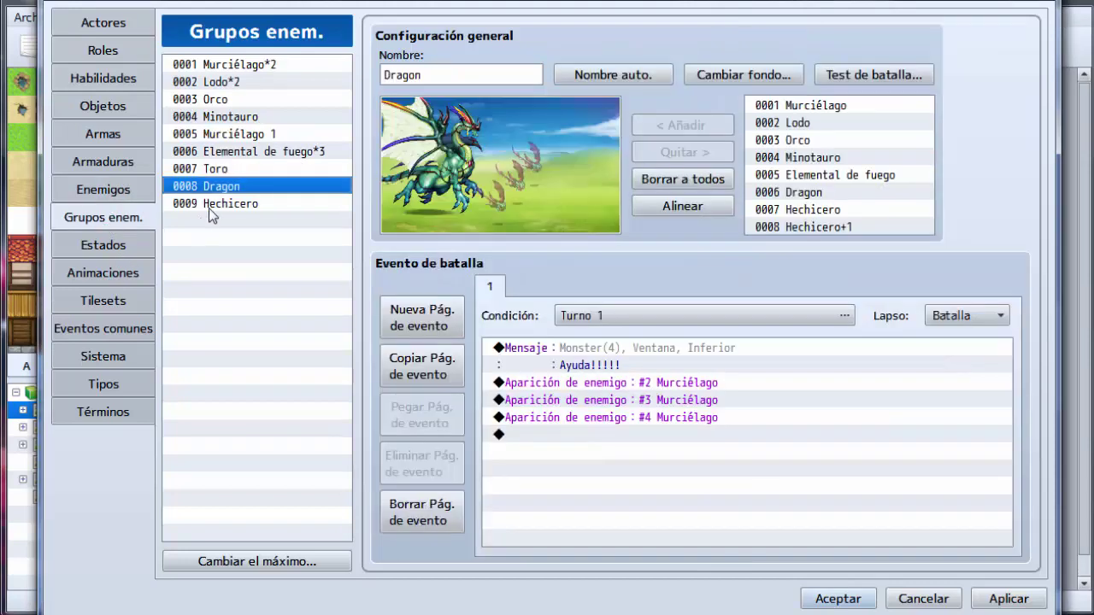
click(215, 205)
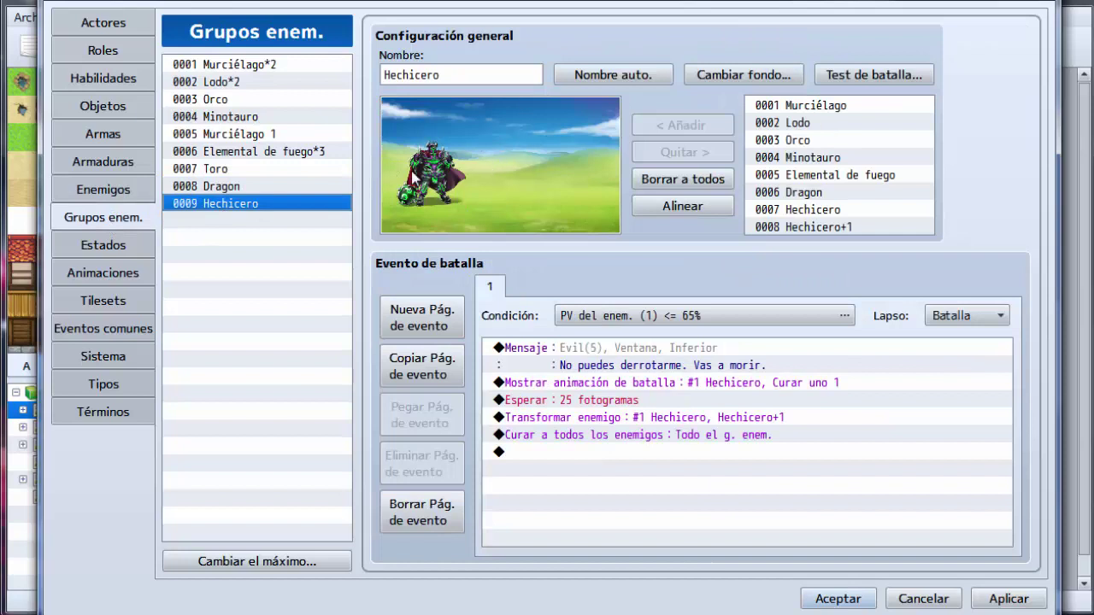
click(584, 314)
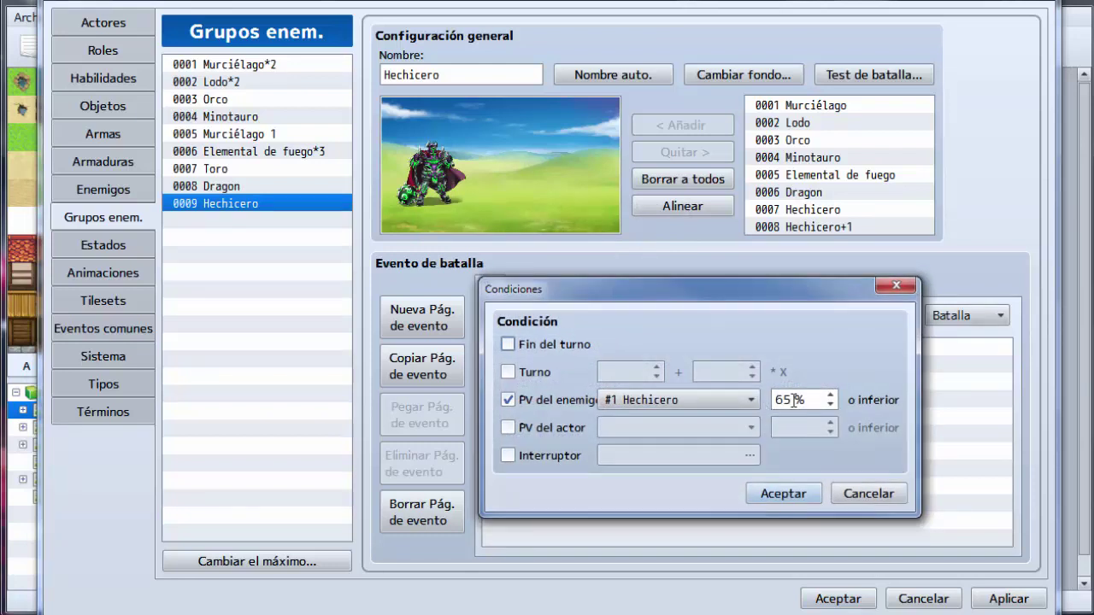
click(870, 496)
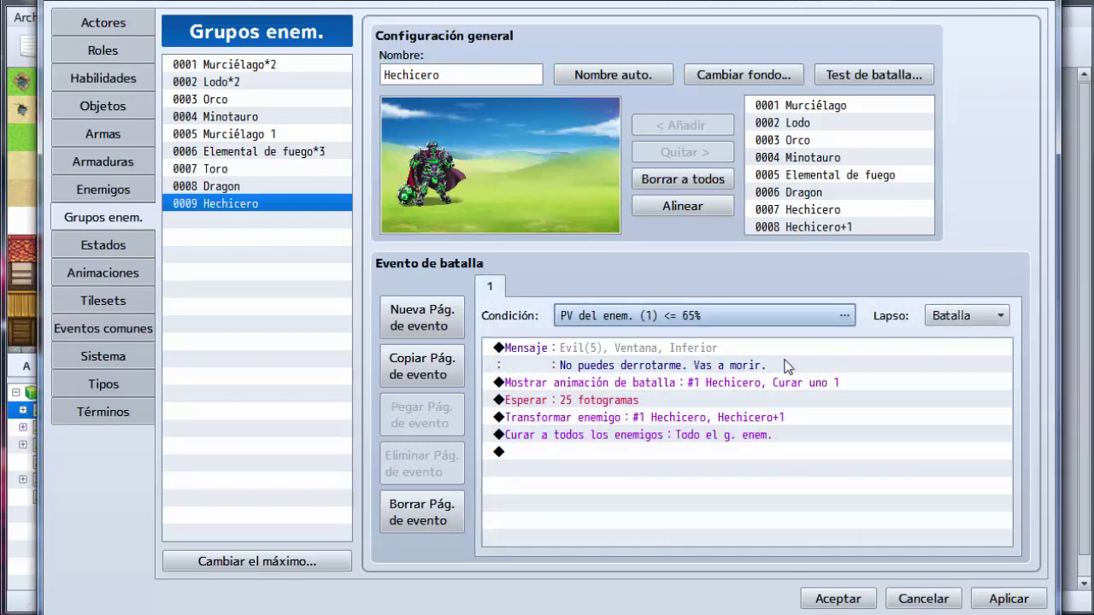
click(617, 364)
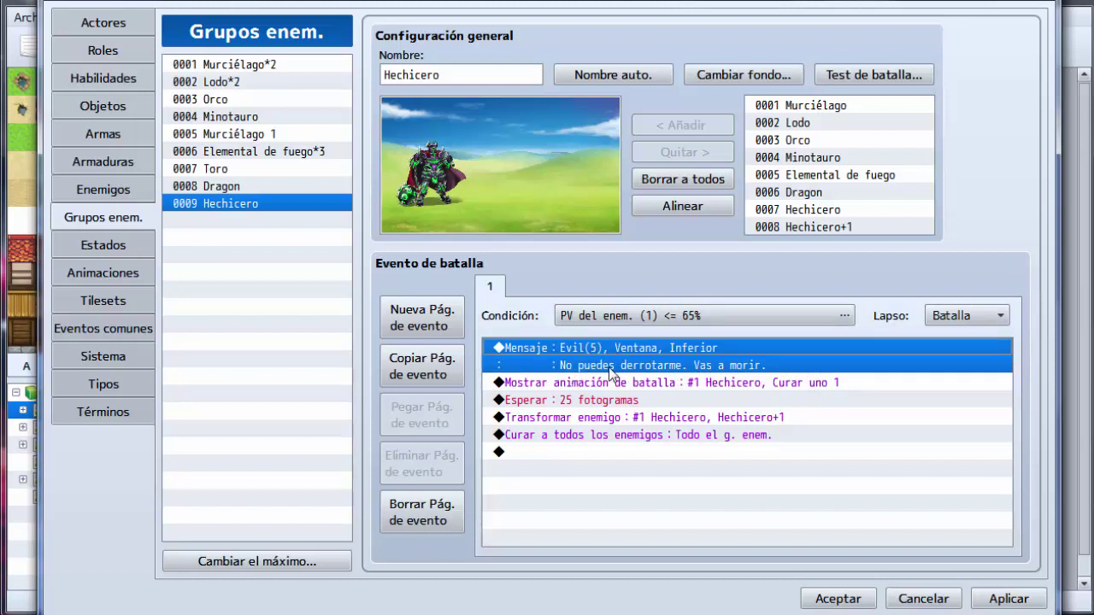
Step: Inspect the enemy and animation settings of the Hechicero event's Mostrar animación de batalla command, and check its Esperar command
double_click(621, 383)
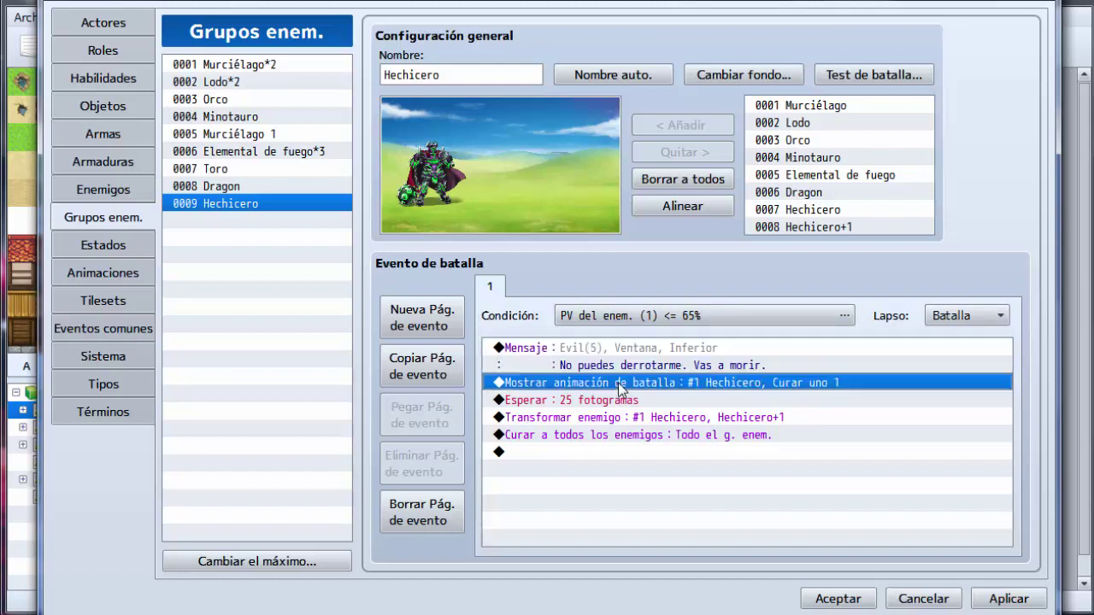
drag(707, 352, 792, 289)
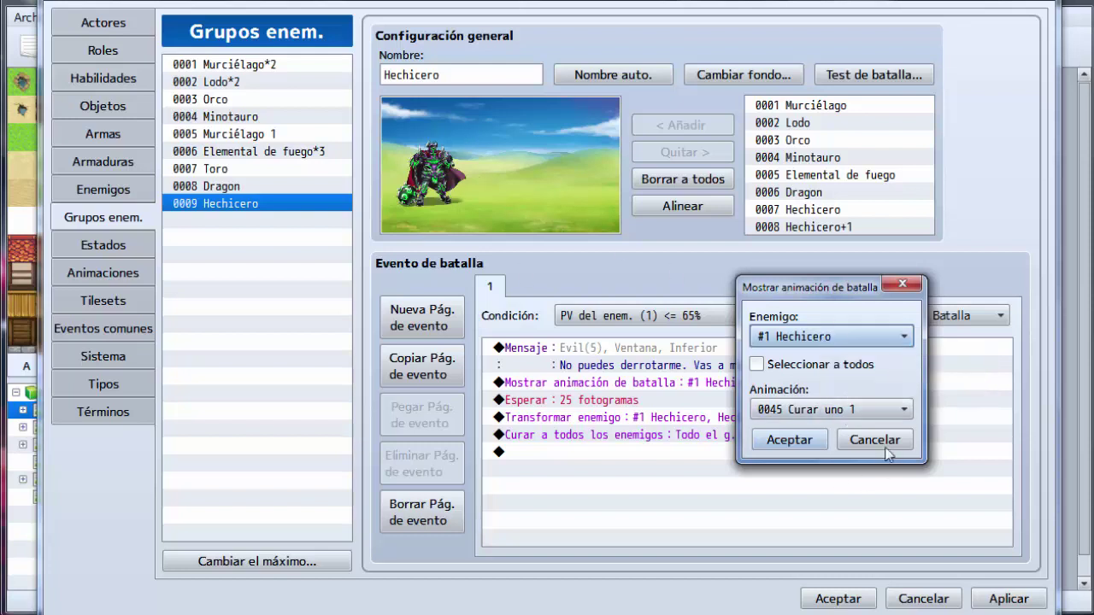
click(854, 441)
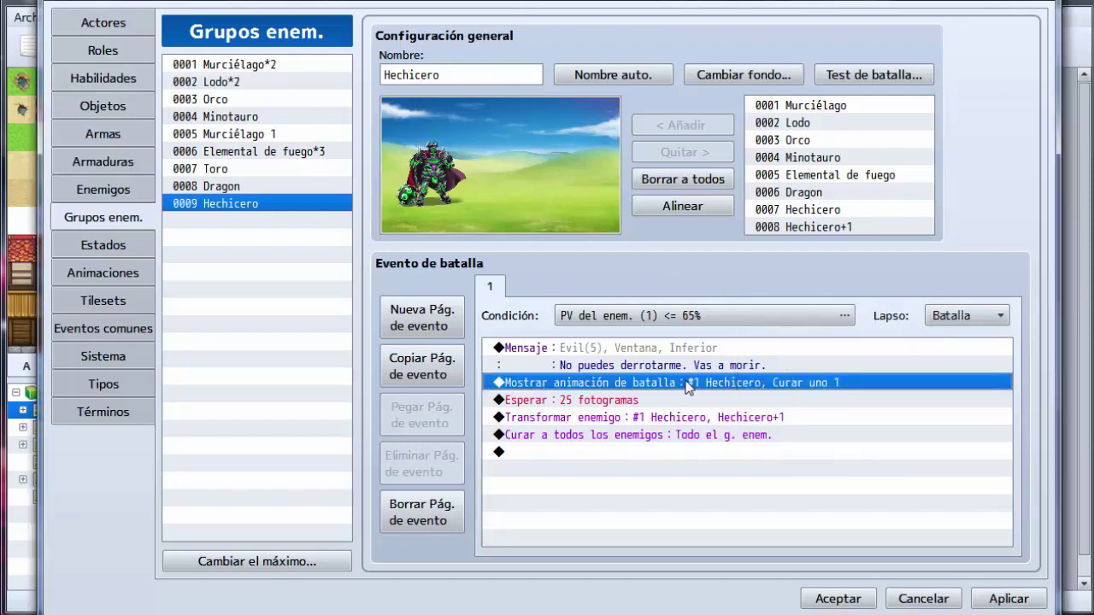
click(563, 401)
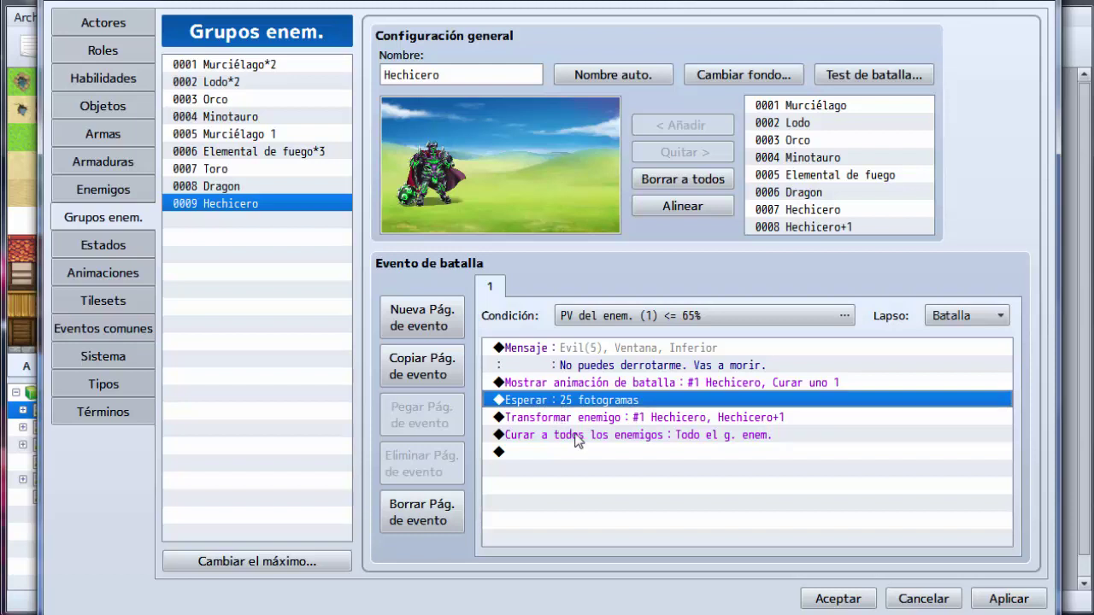
Step: Review which enemy and target form the Hechicero event's existing Transformar enemigo command uses
click(585, 419)
double_click(585, 419)
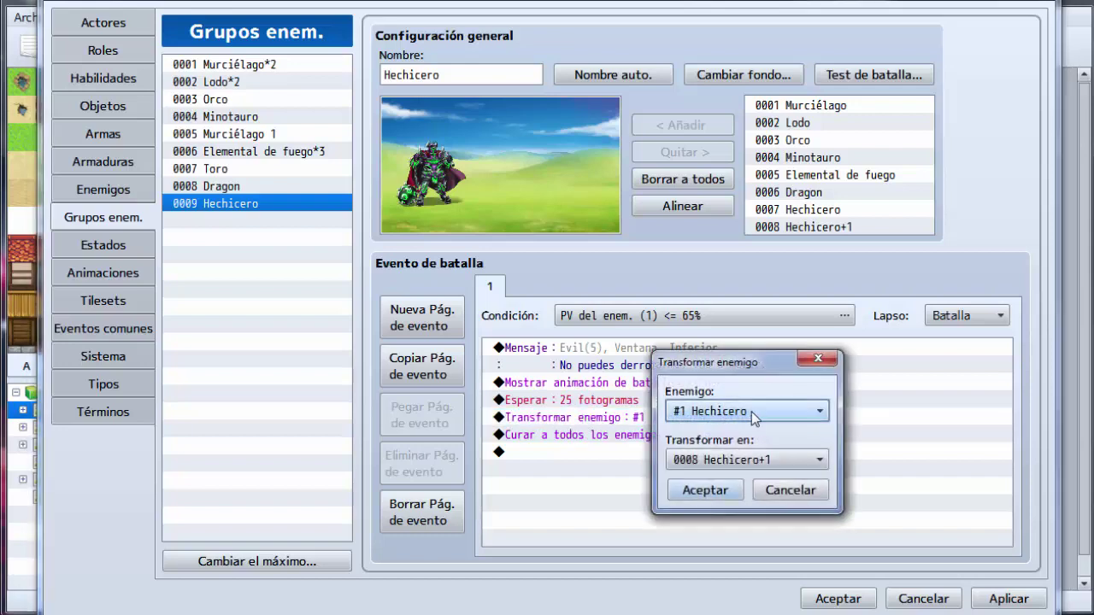
key(Return)
click(667, 450)
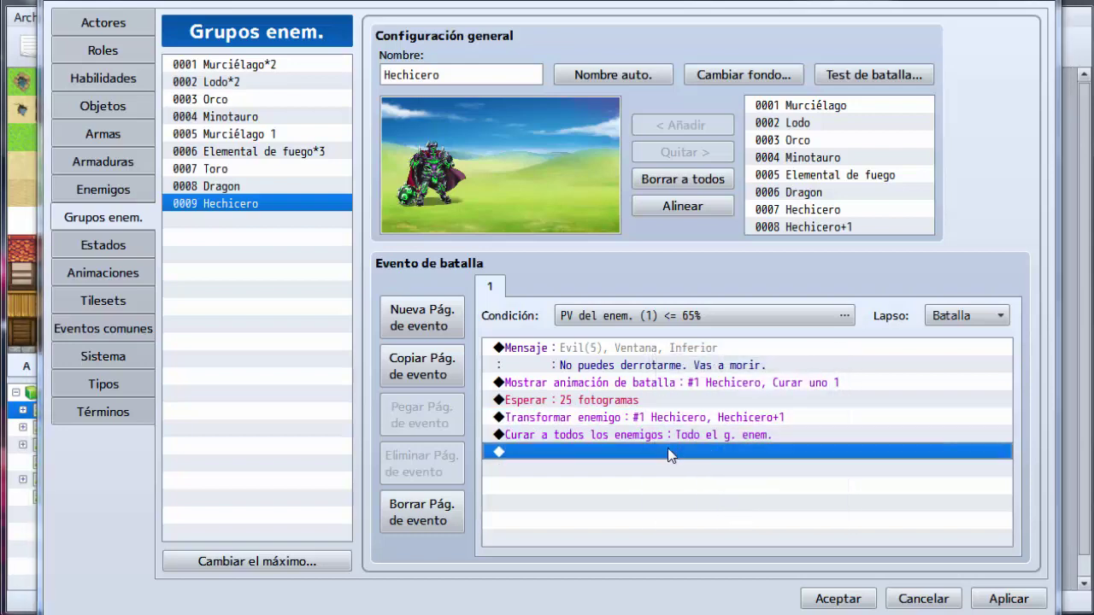
Step: Examine the available target enemies for a new Transformar enemigo command in the Hechicero event, without adding it
double_click(667, 449)
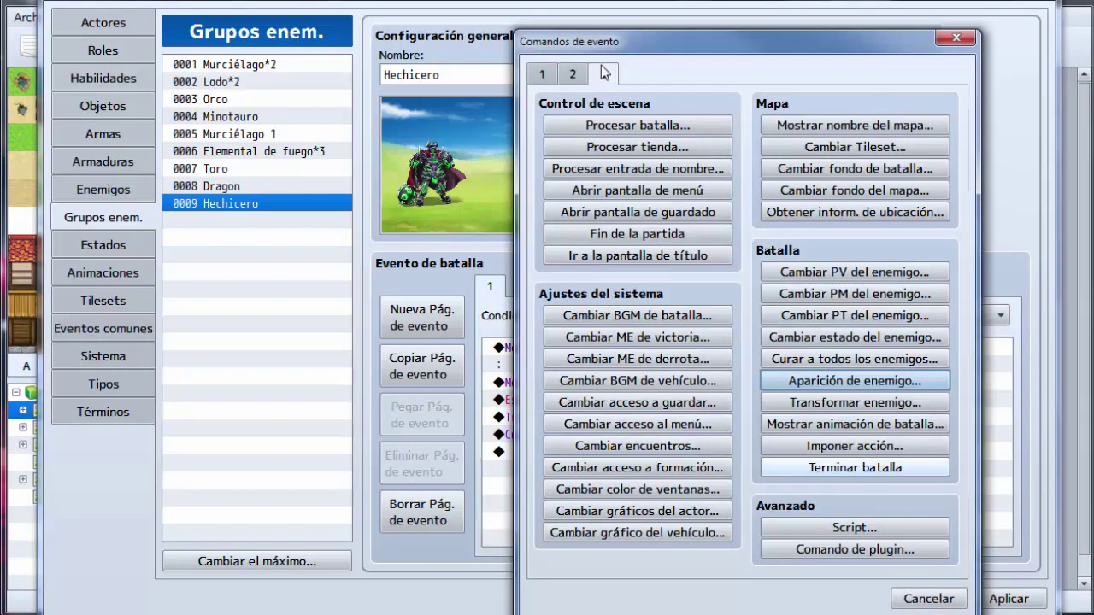
click(880, 403)
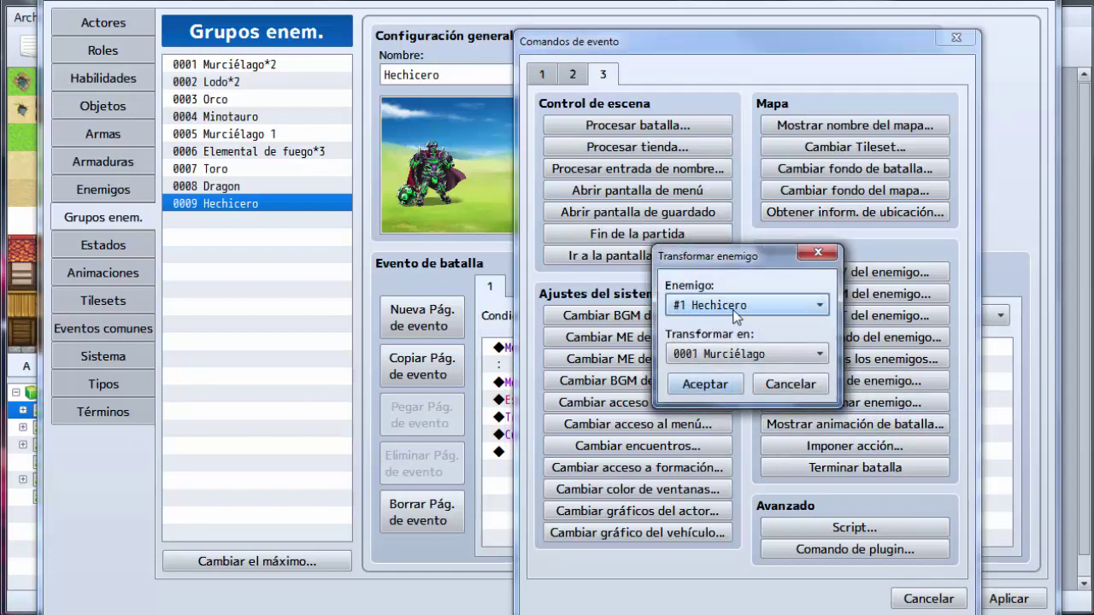
click(771, 358)
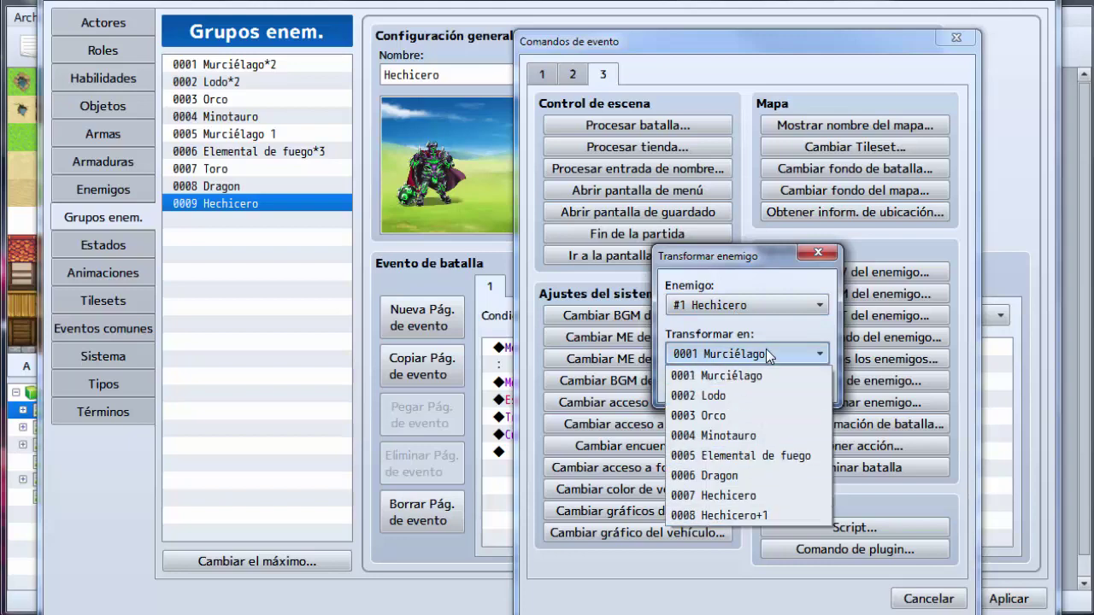
click(768, 352)
click(793, 386)
click(911, 596)
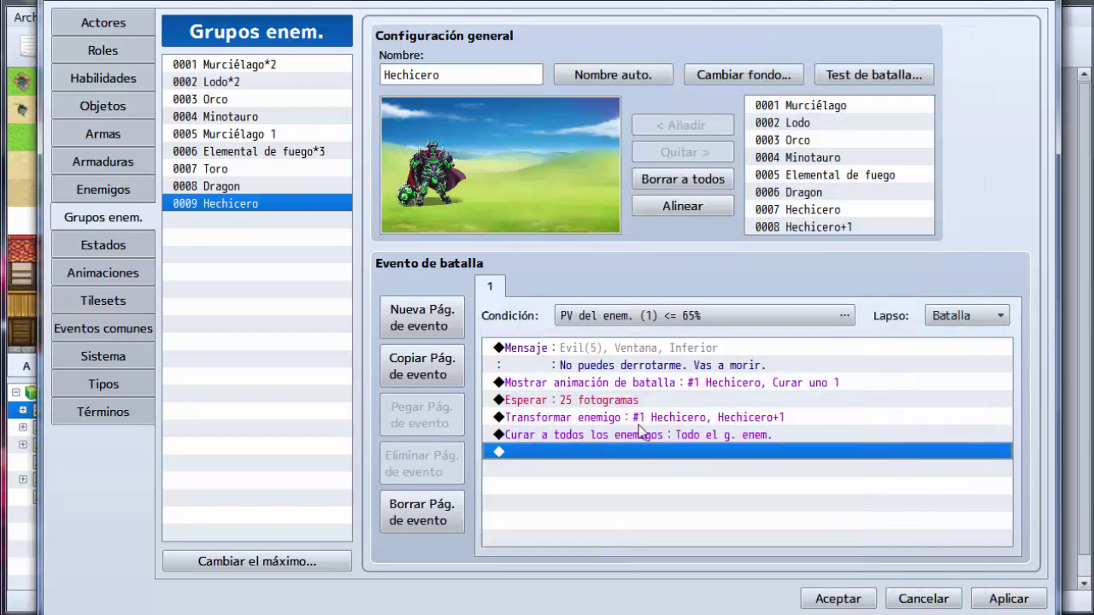
Step: Run a battle test of the Hechicero group through its message and transformation into Hechicero+1, and close the test
click(656, 418)
click(725, 440)
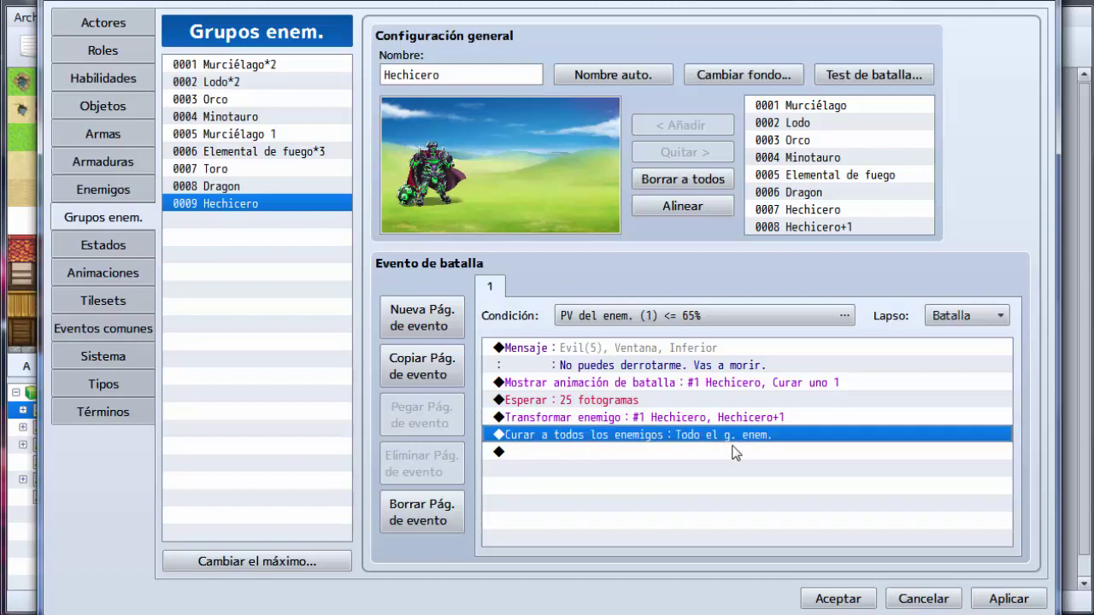
click(857, 73)
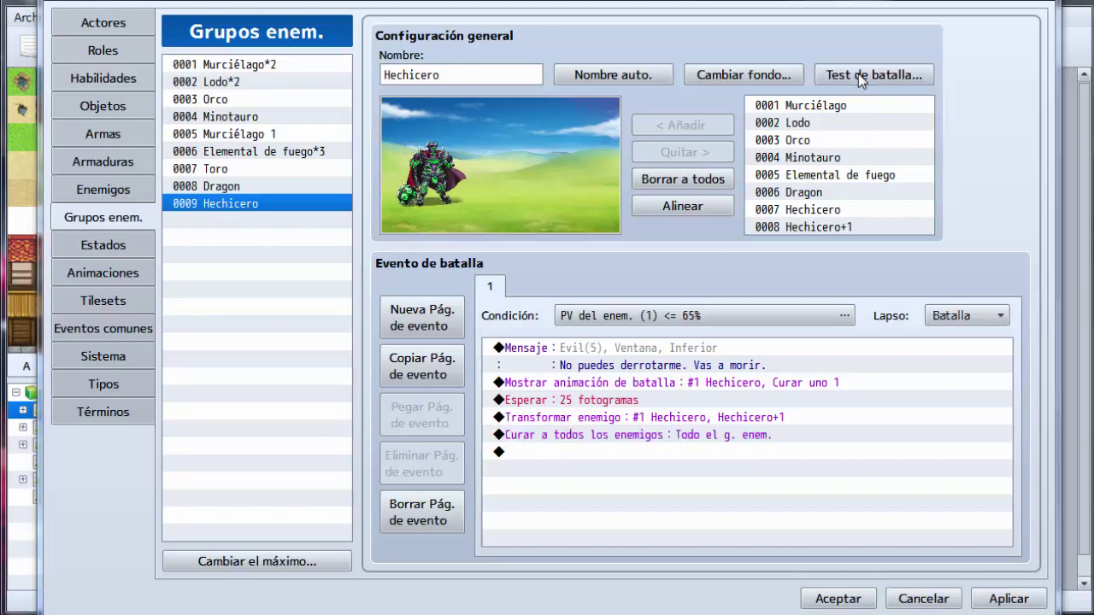
click(638, 448)
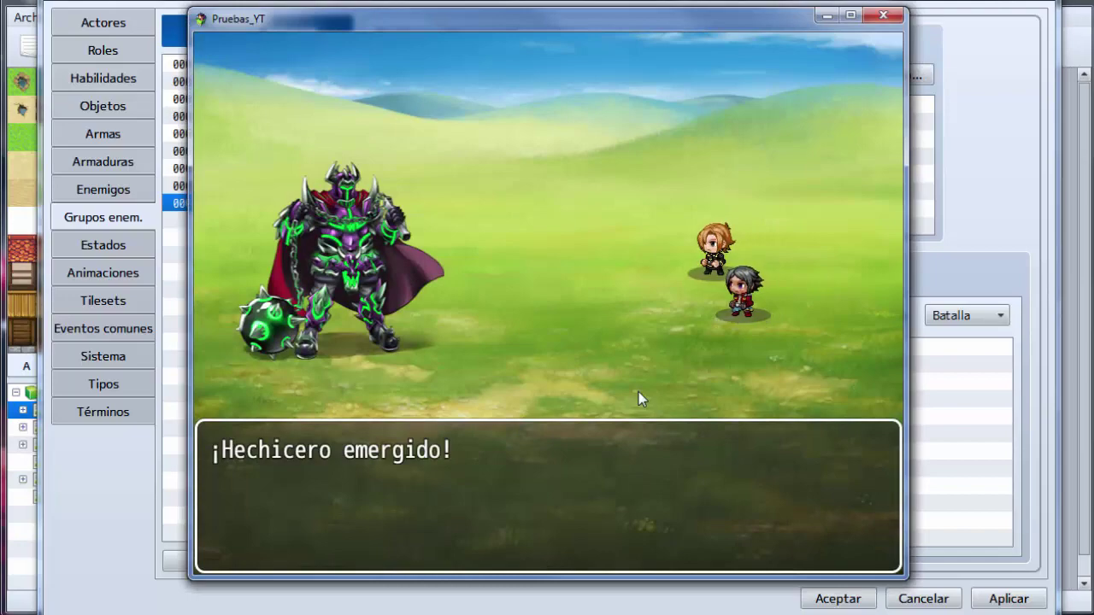
key(Return)
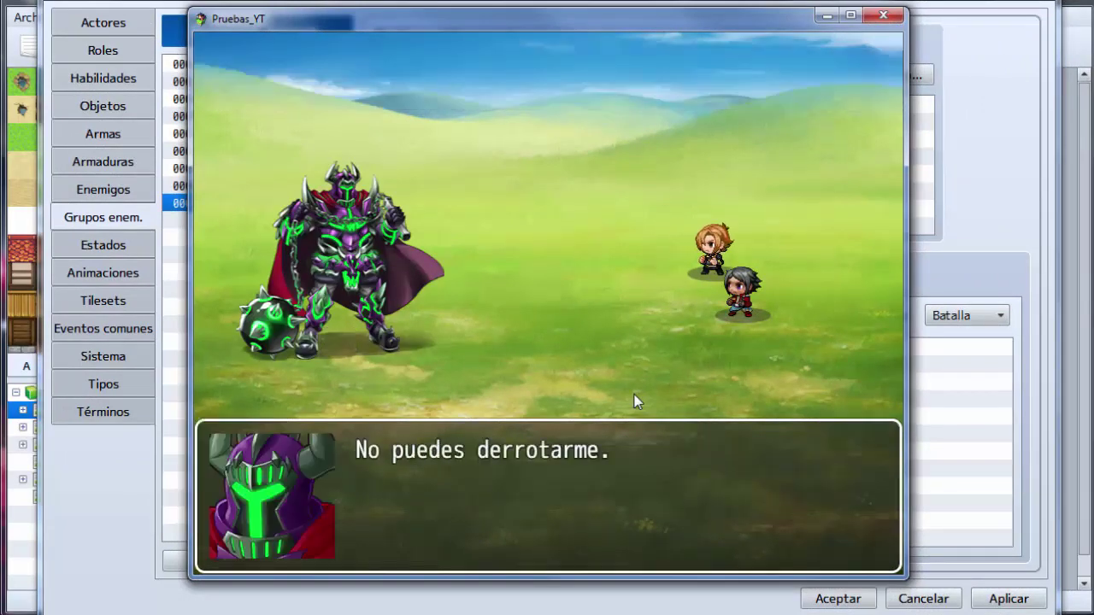
key(Return)
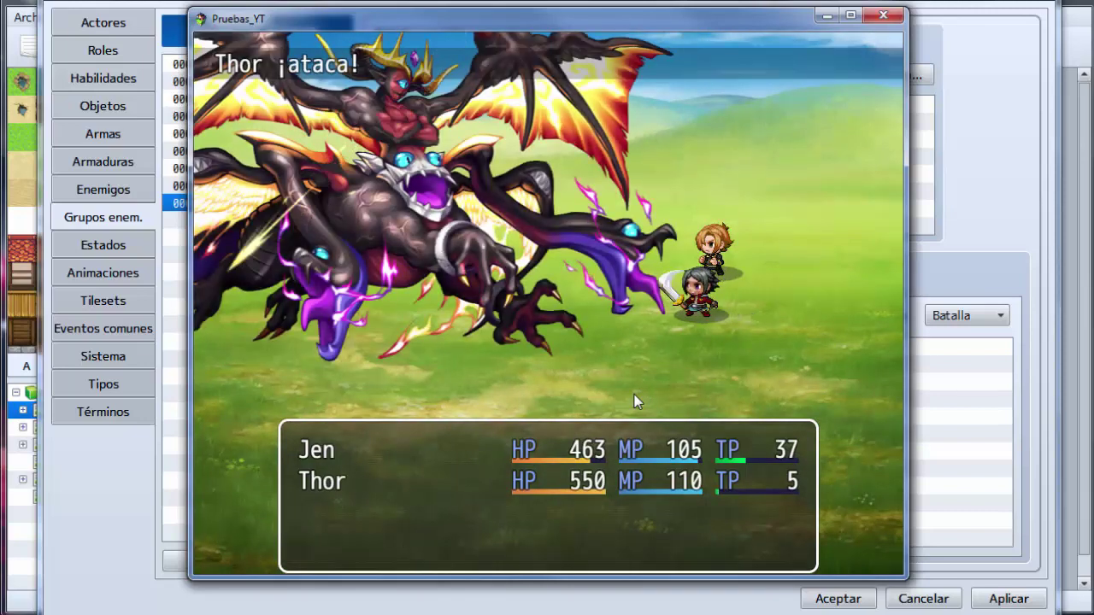
click(899, 16)
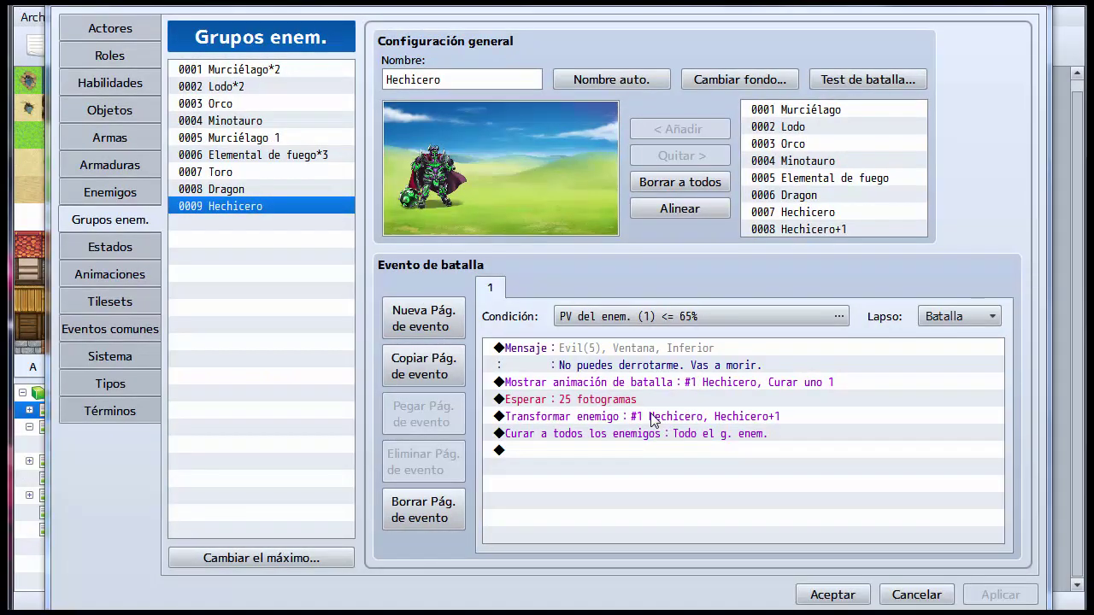
Step: Raise the maximum number of enemy groups to 10
click(232, 558)
click(249, 547)
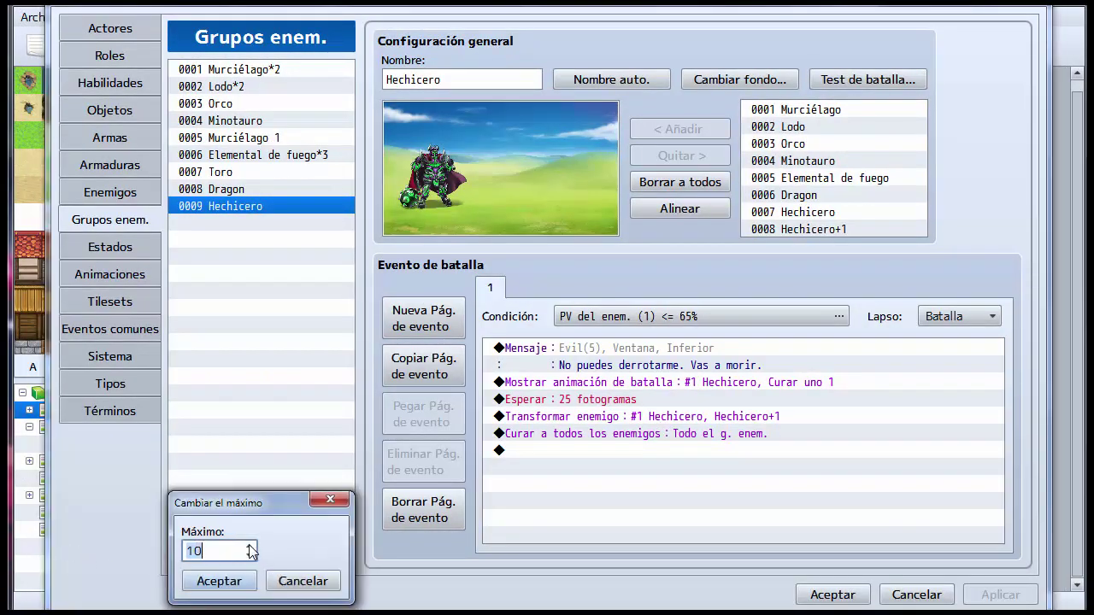
click(231, 581)
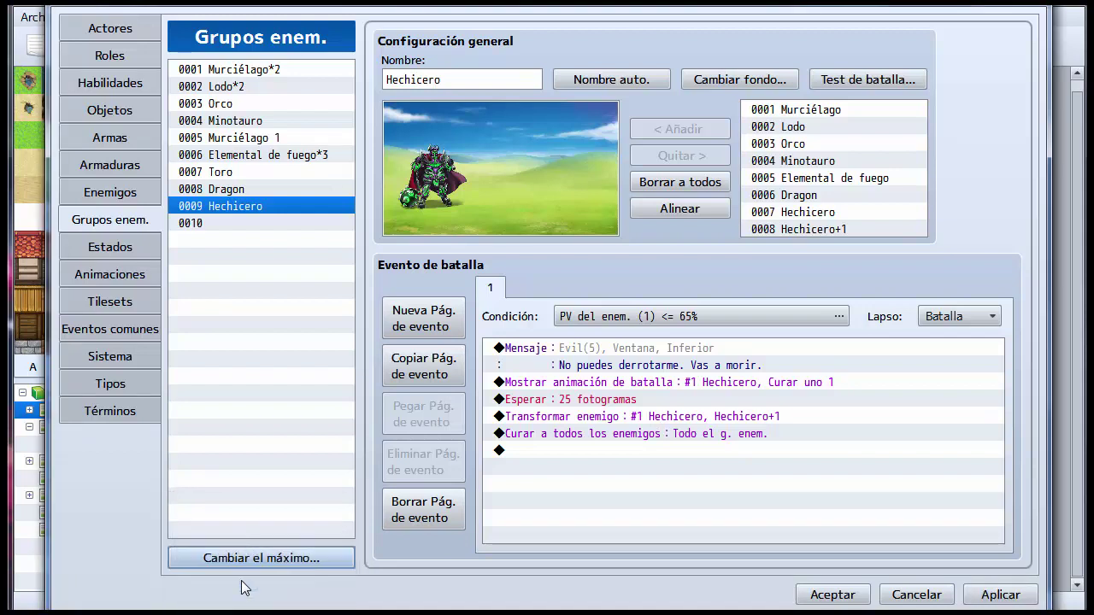
Step: Add a Minotauro to enemy group 0010, place it in the left part of the battlefield, and name the group automatically
click(259, 223)
click(859, 162)
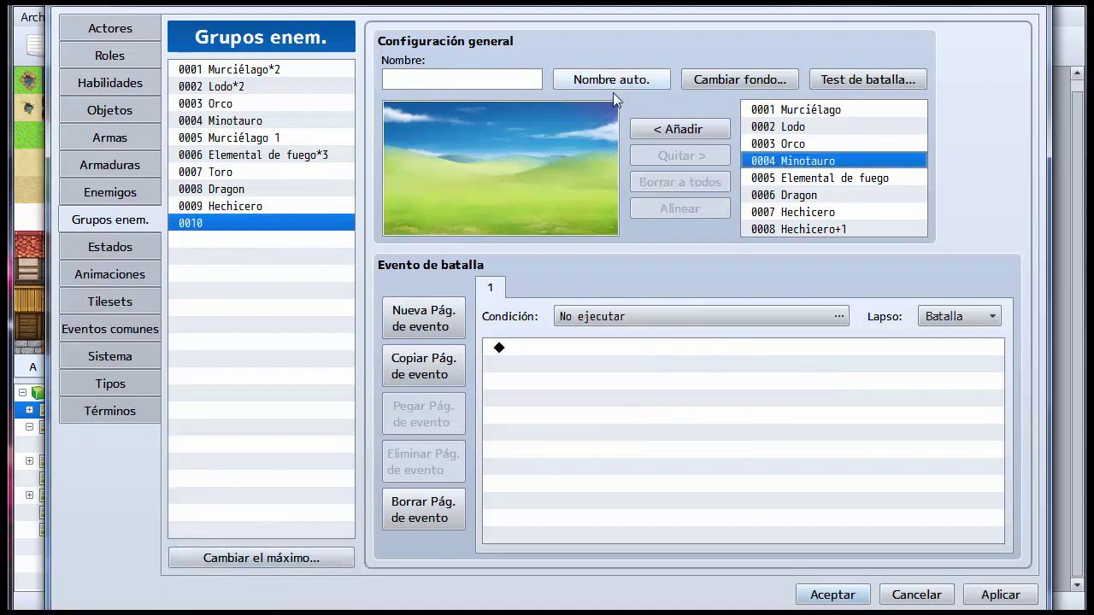
click(659, 128)
drag(509, 183, 466, 175)
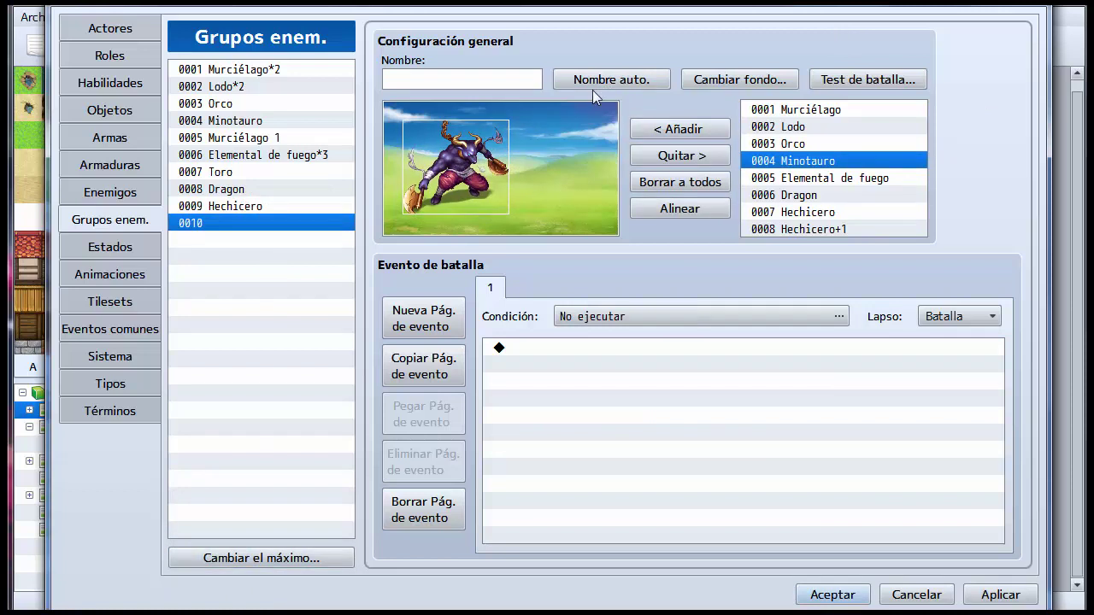
click(593, 88)
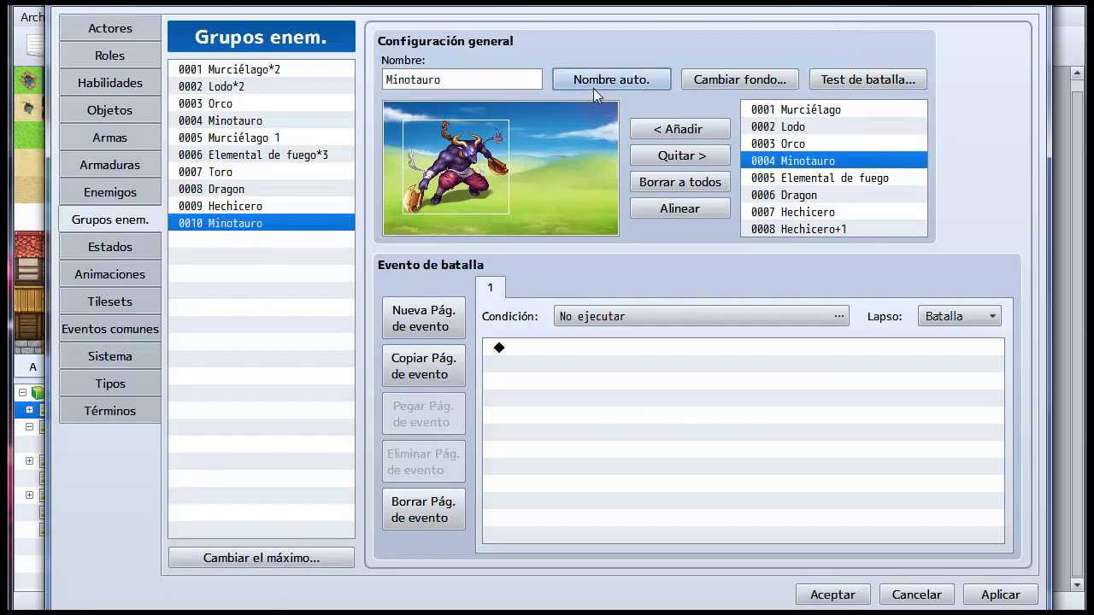
Step: Add two Elemental de fuego enemies to group 0010, placing one below the Minotauro and one to its right
click(825, 179)
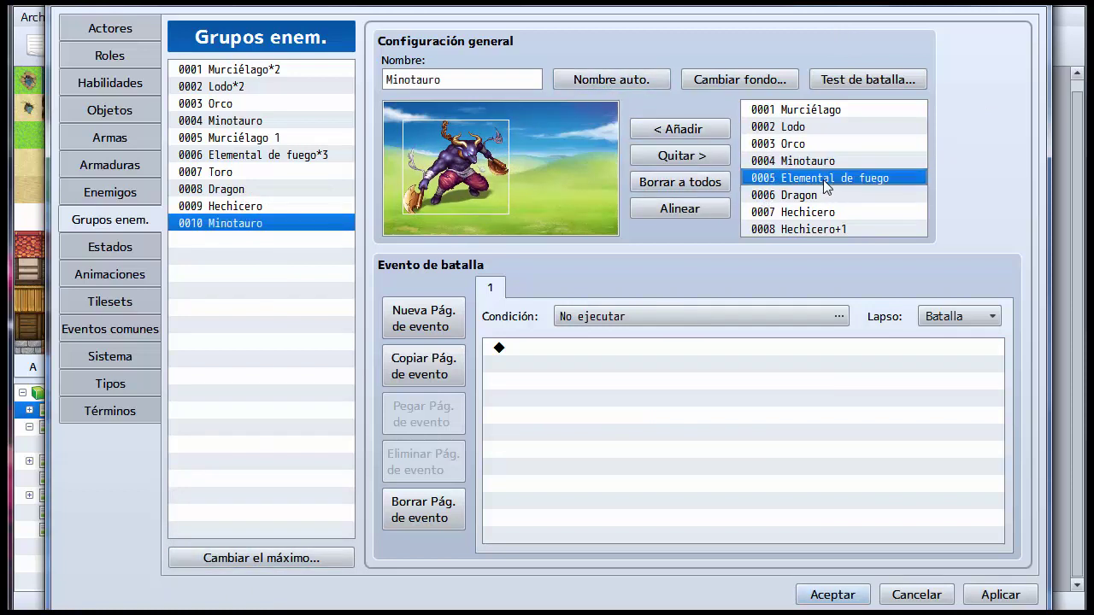
click(696, 132)
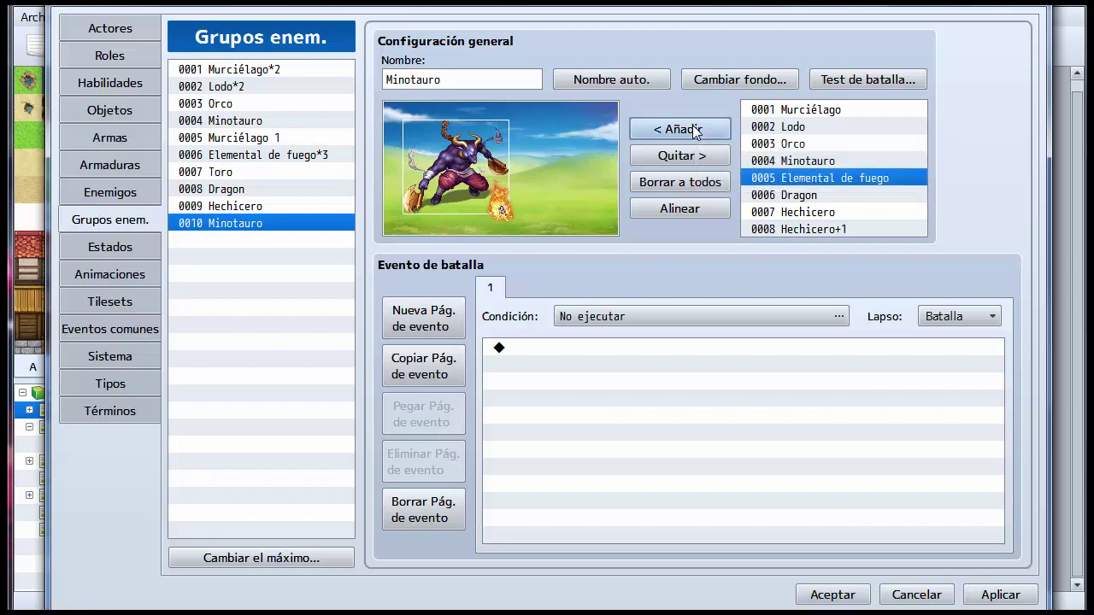
drag(514, 210, 468, 213)
click(692, 130)
drag(537, 185, 530, 187)
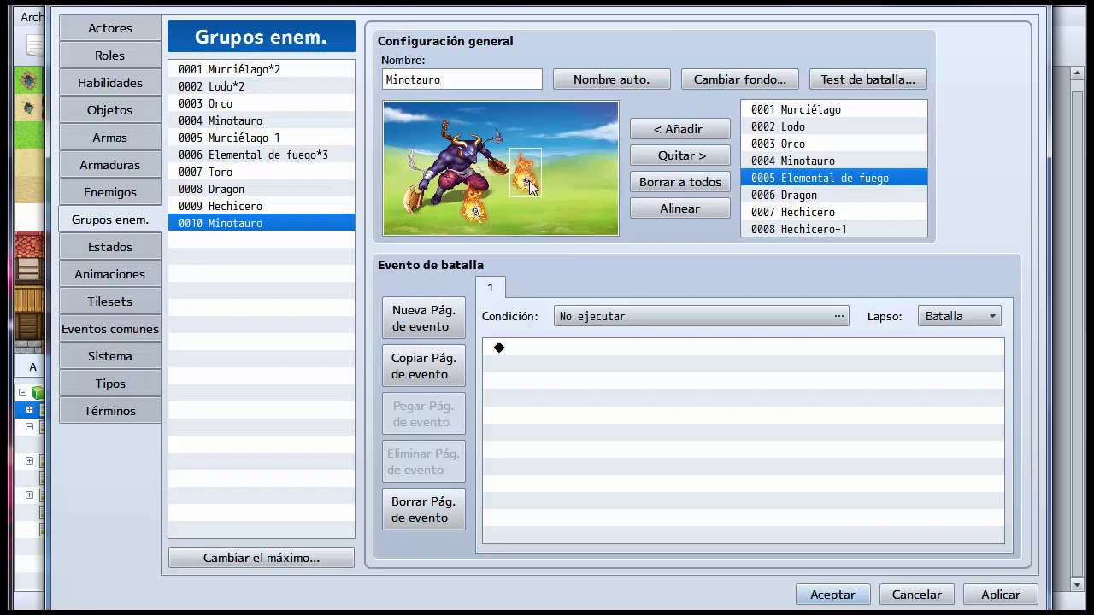
click(473, 212)
drag(472, 211, 468, 214)
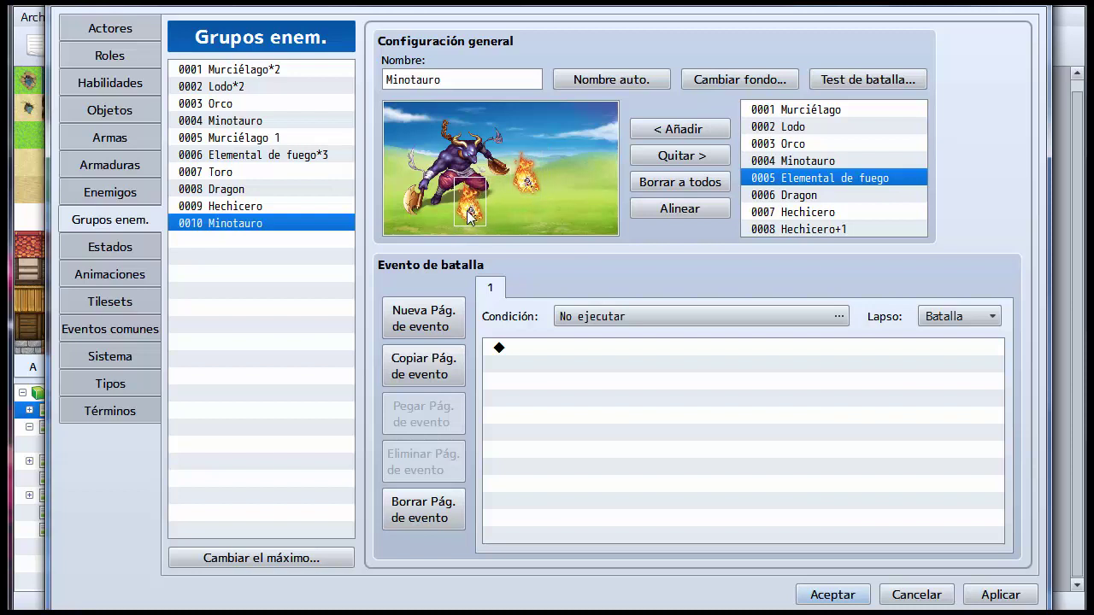
click(466, 155)
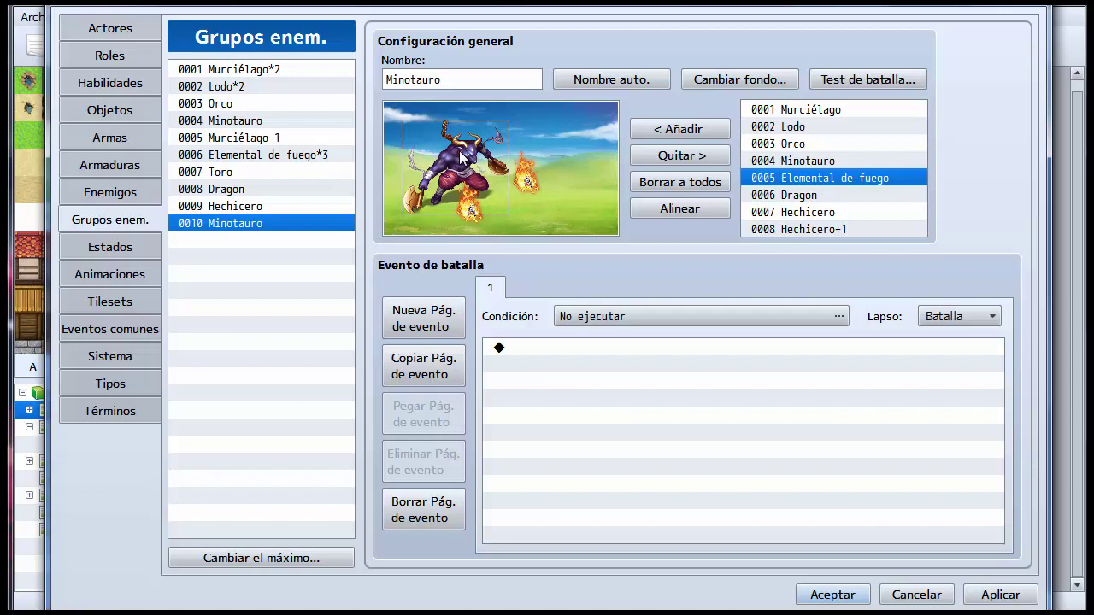
click(531, 184)
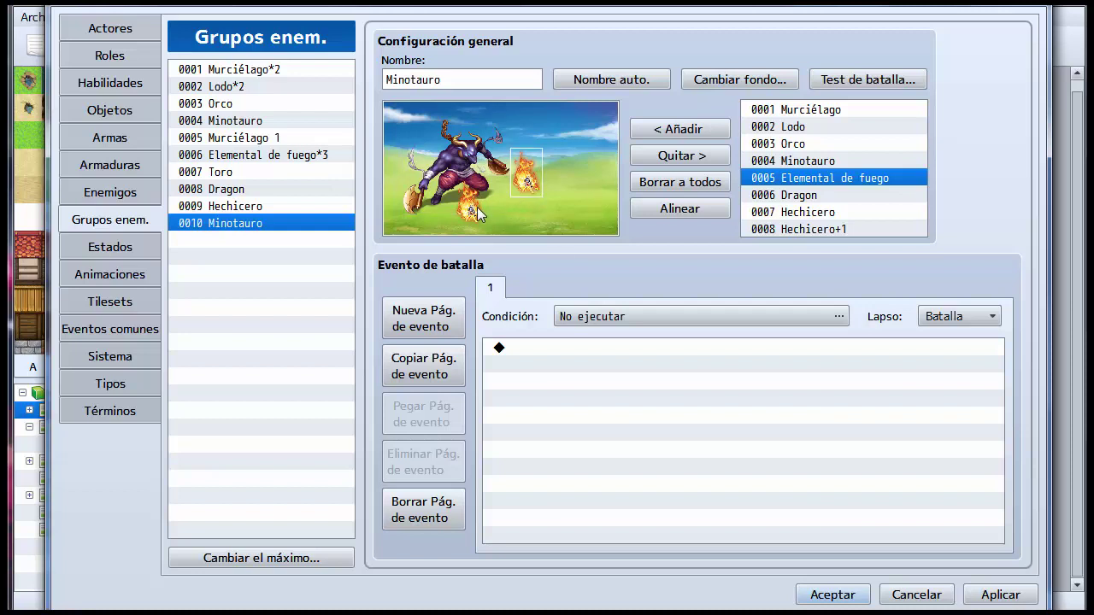
click(468, 215)
click(422, 162)
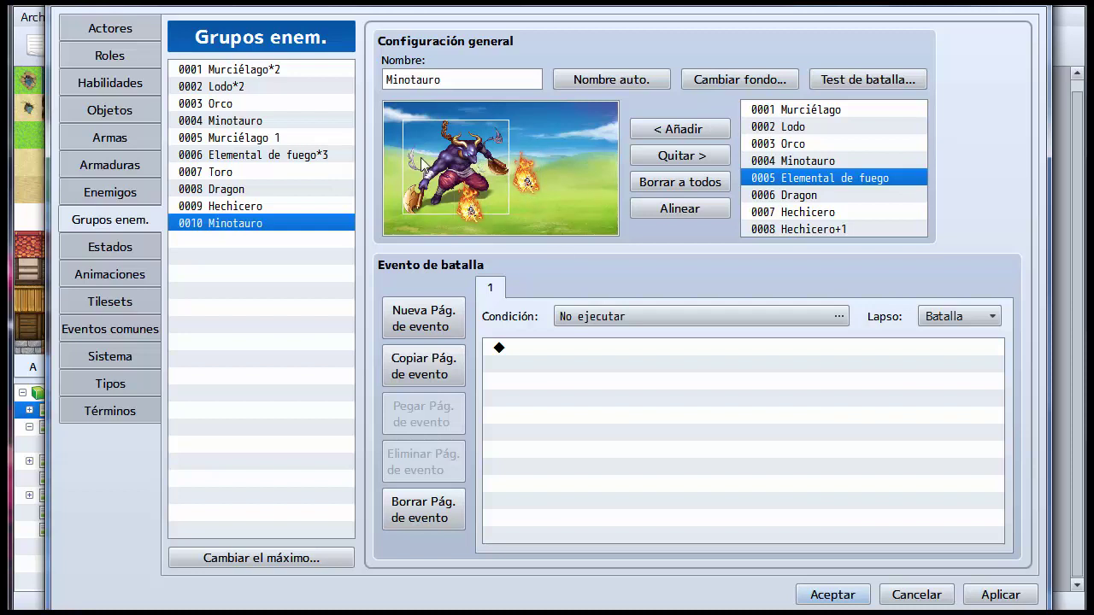
Step: Set the condition of group 0010's battle event to Turno 0 + 0 * X
click(587, 320)
click(523, 373)
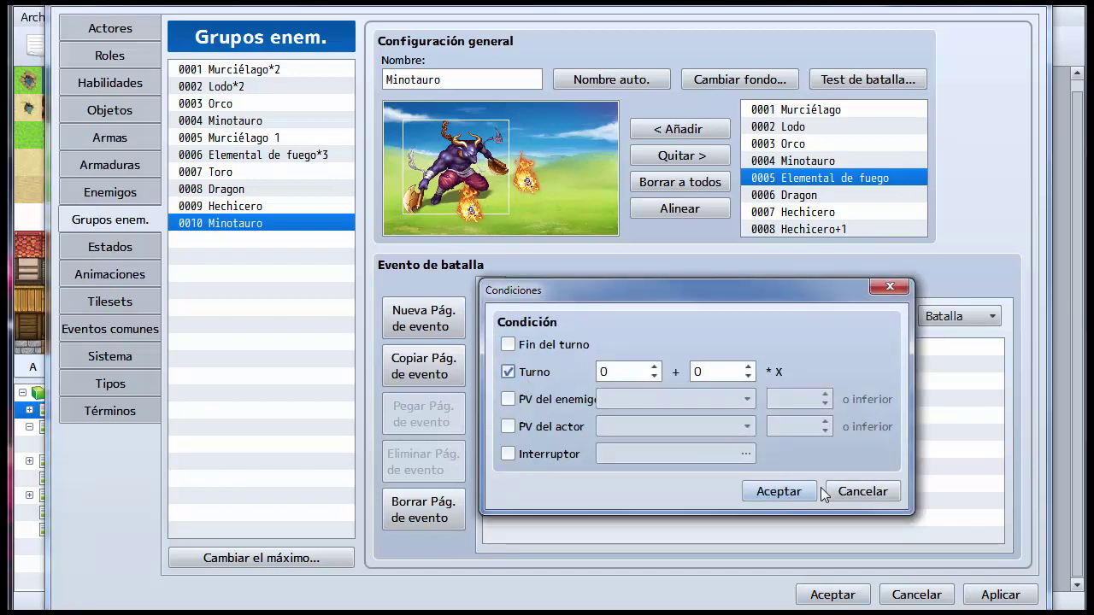
click(795, 494)
Step: Add a message to group 0010's battle event with the purple horned Monster face and the text "Je je vas a morir."
click(623, 354)
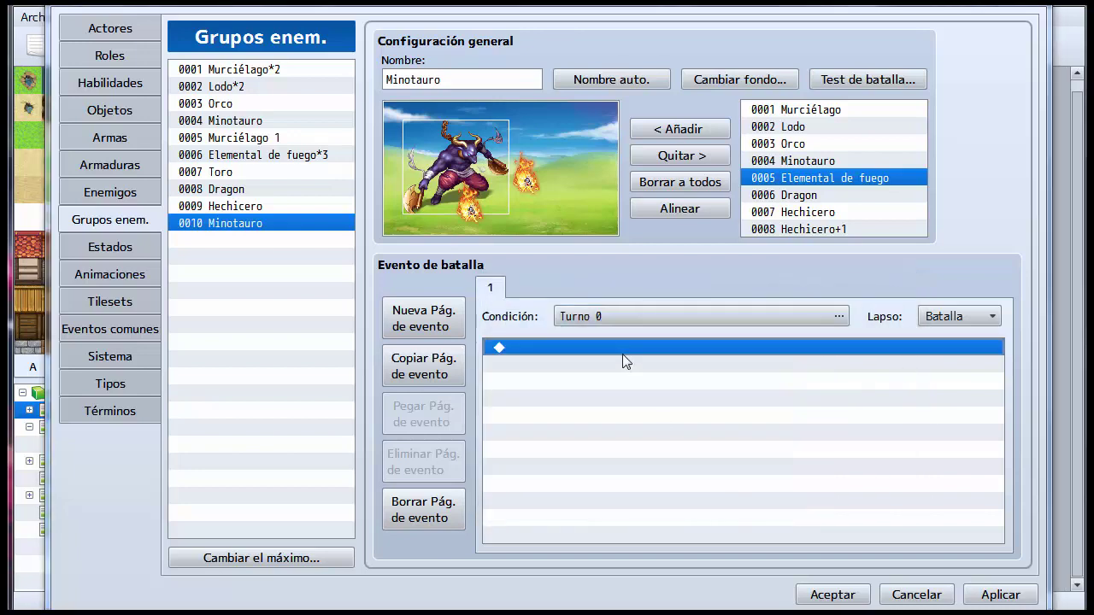
double_click(622, 353)
click(588, 133)
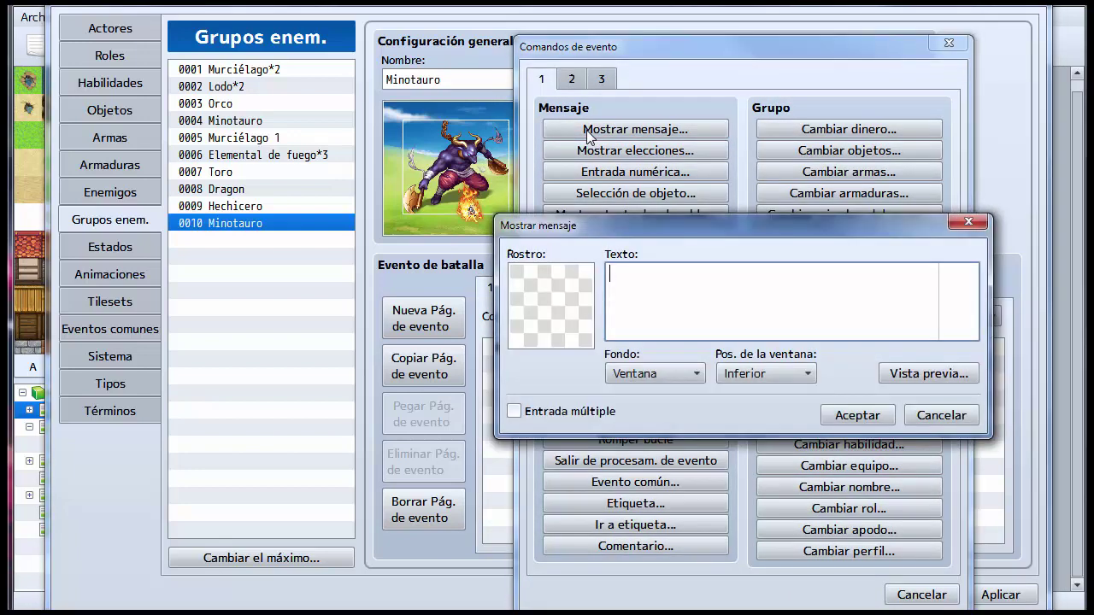
double_click(545, 302)
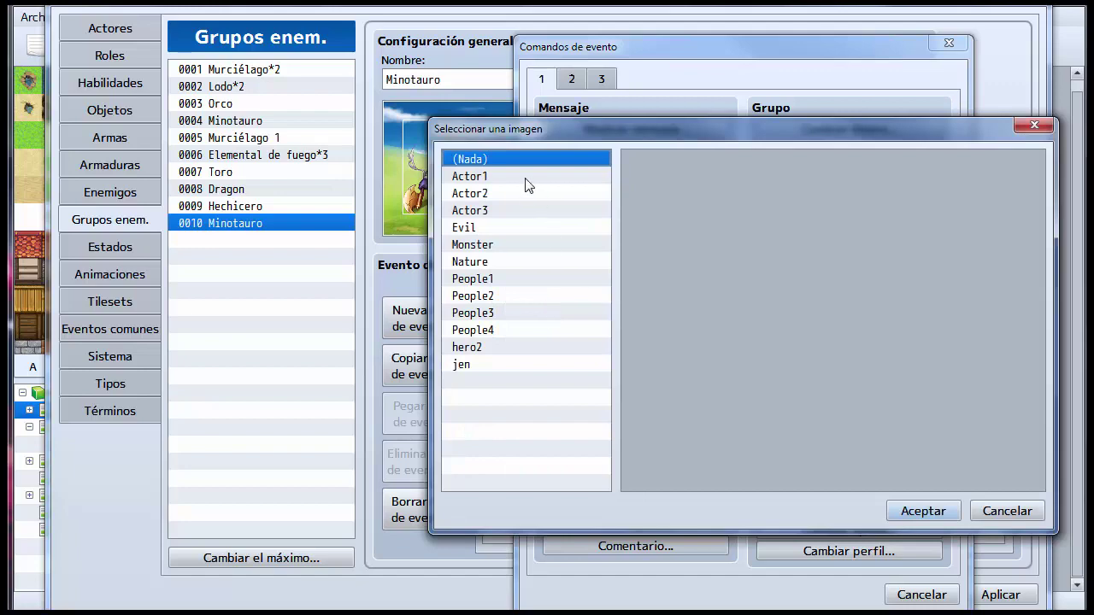
click(499, 228)
click(499, 245)
click(934, 198)
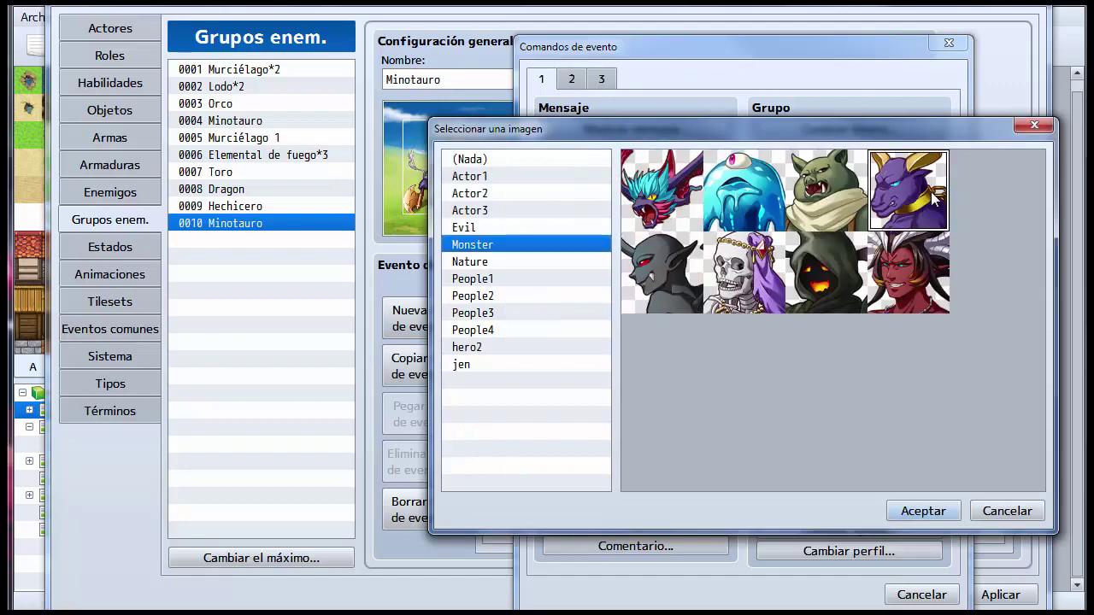
click(940, 512)
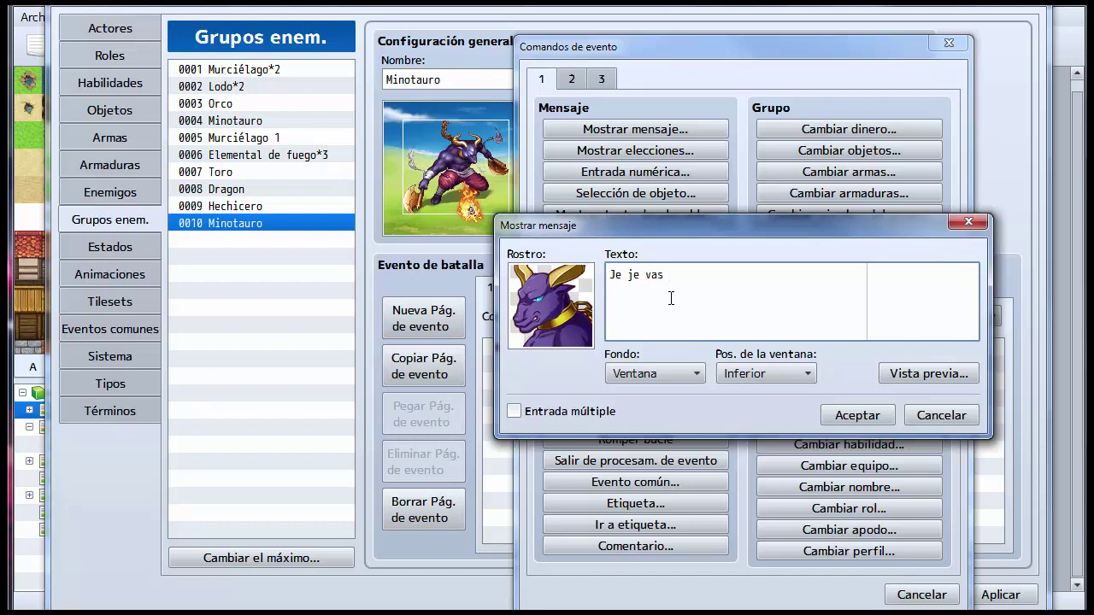
click(878, 420)
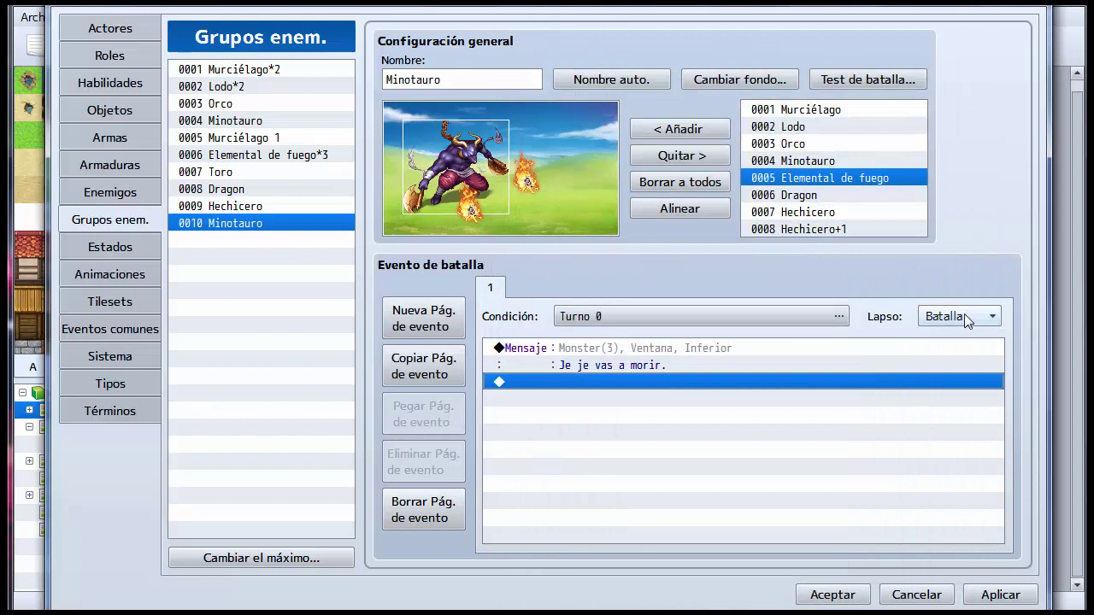
Step: Set the first event page's Lapso to Batalla and add a second page to group 0010's battle event
click(923, 318)
click(954, 340)
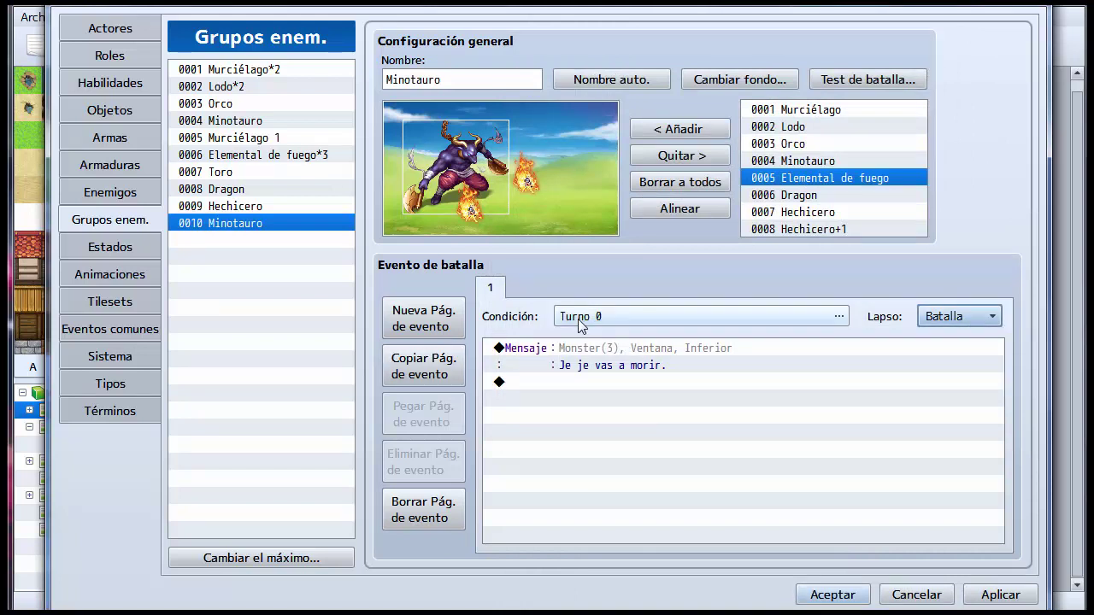
click(434, 328)
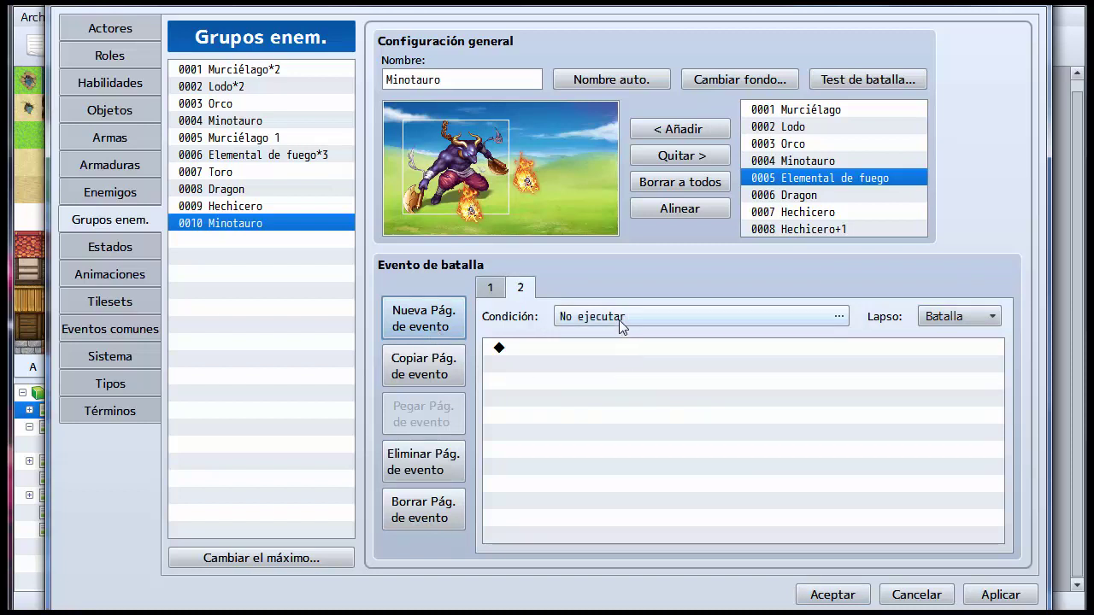
click(562, 347)
click(523, 184)
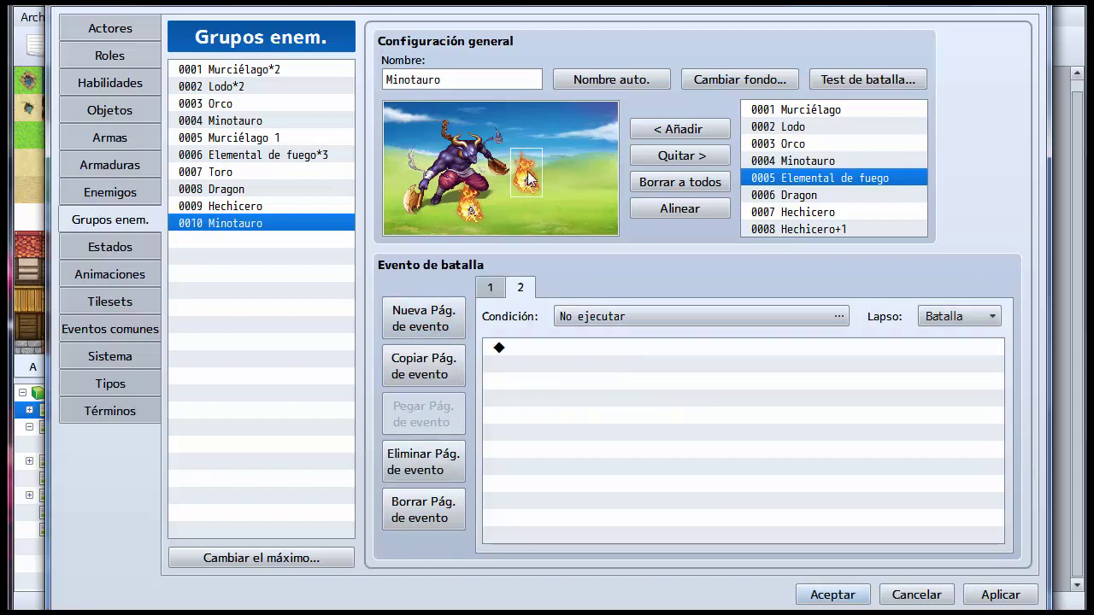
click(582, 352)
click(482, 168)
Step: Set the second event page's condition to Turno 0 + 1 * X without Fin del turno, and its Lapso to Turno
click(633, 315)
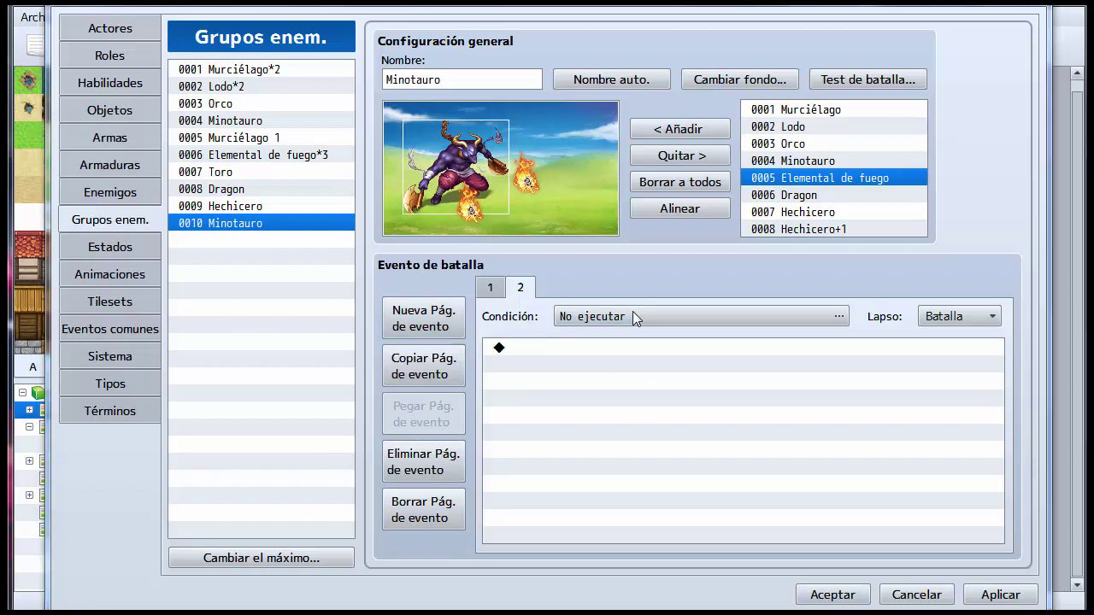
click(537, 374)
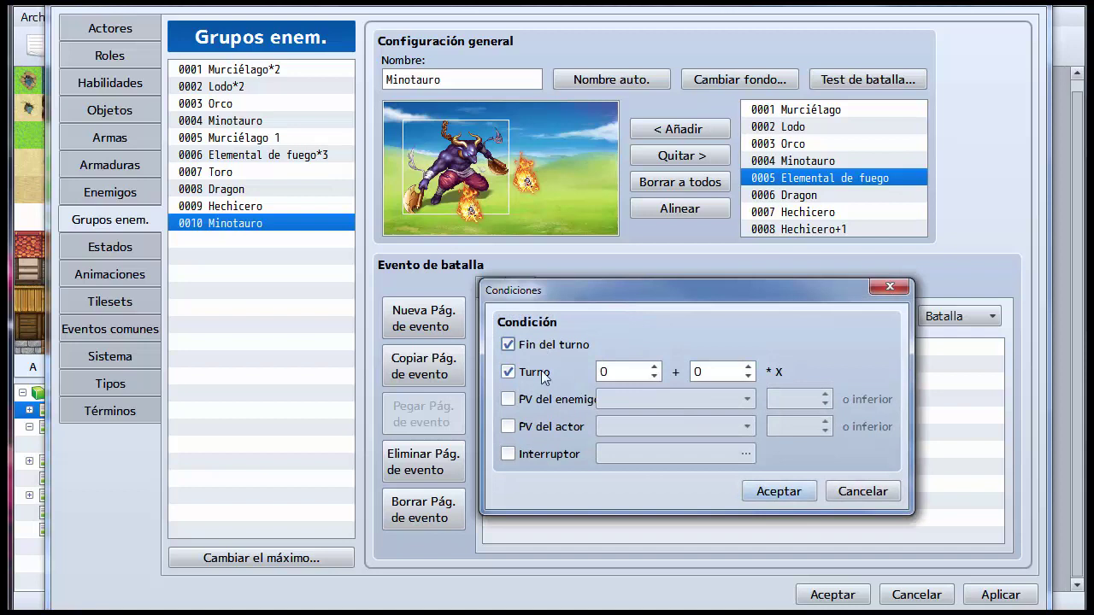
click(545, 379)
click(581, 344)
click(540, 373)
click(625, 371)
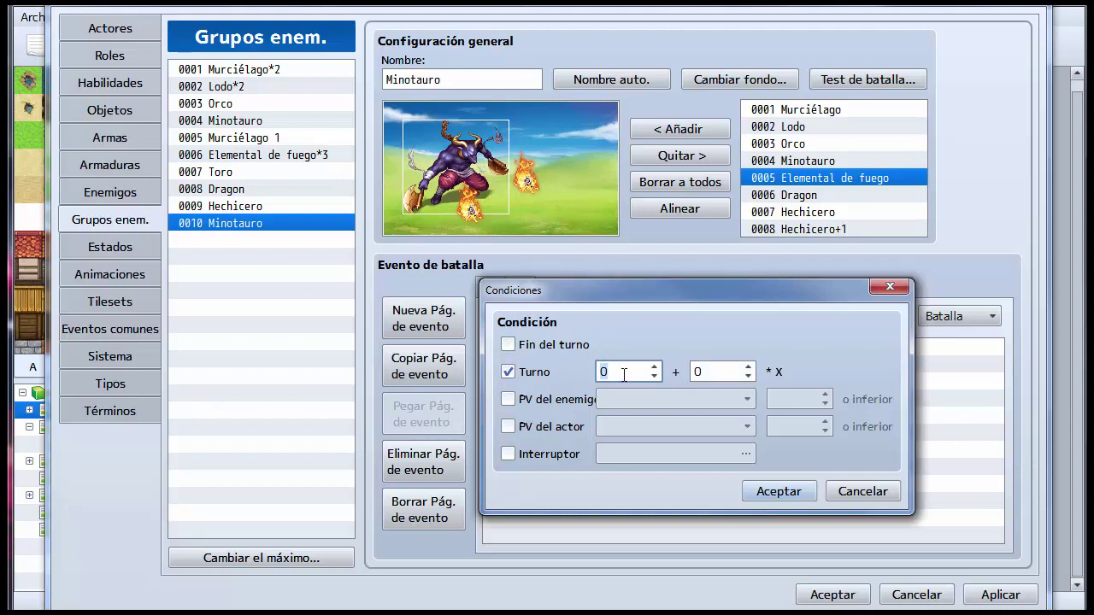
click(735, 369)
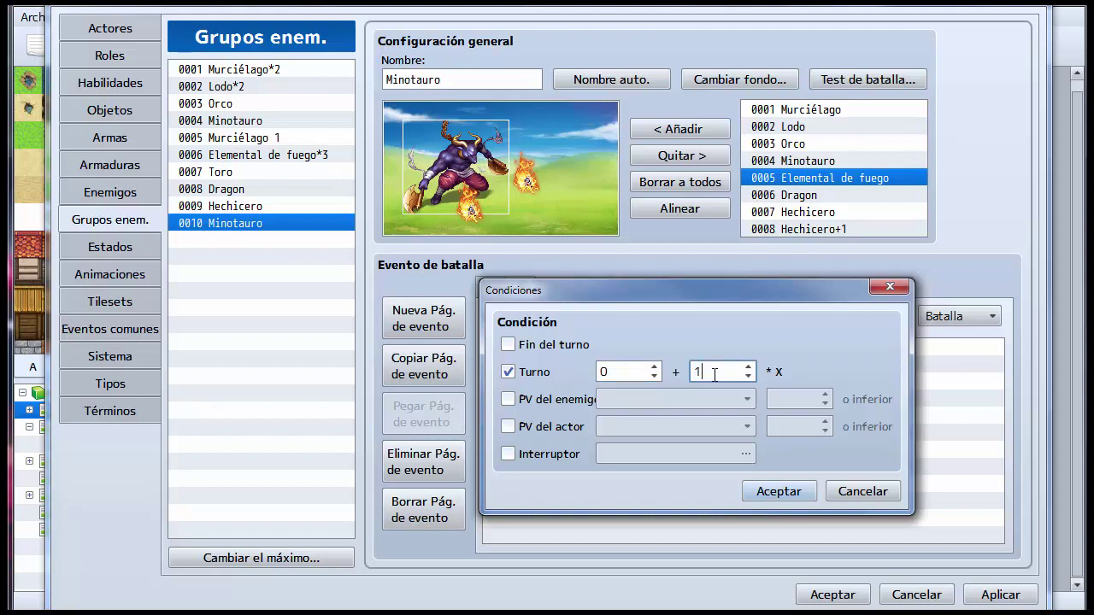
click(768, 492)
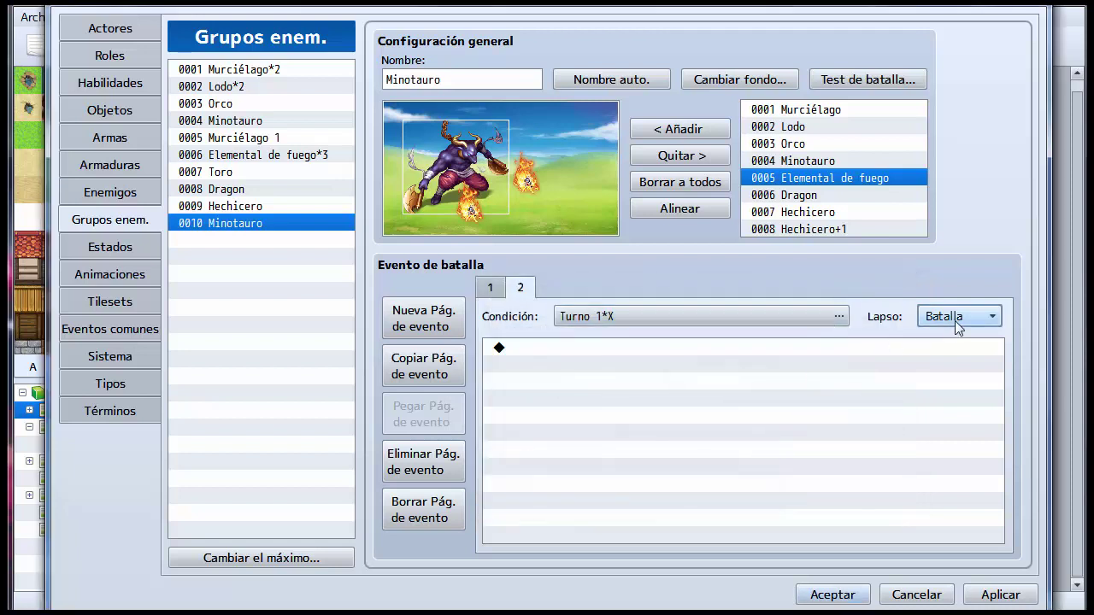
click(955, 318)
click(944, 357)
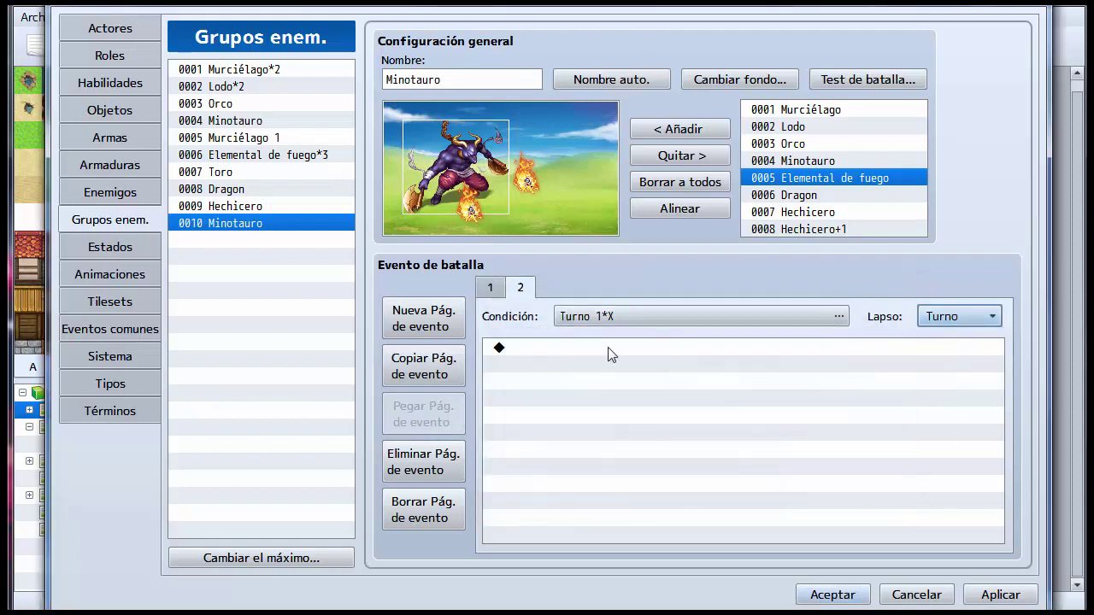
Step: Add a conditional branch to page 2 checking that #2 Elemental de fuego is in the enemy group, including an else branch
double_click(528, 351)
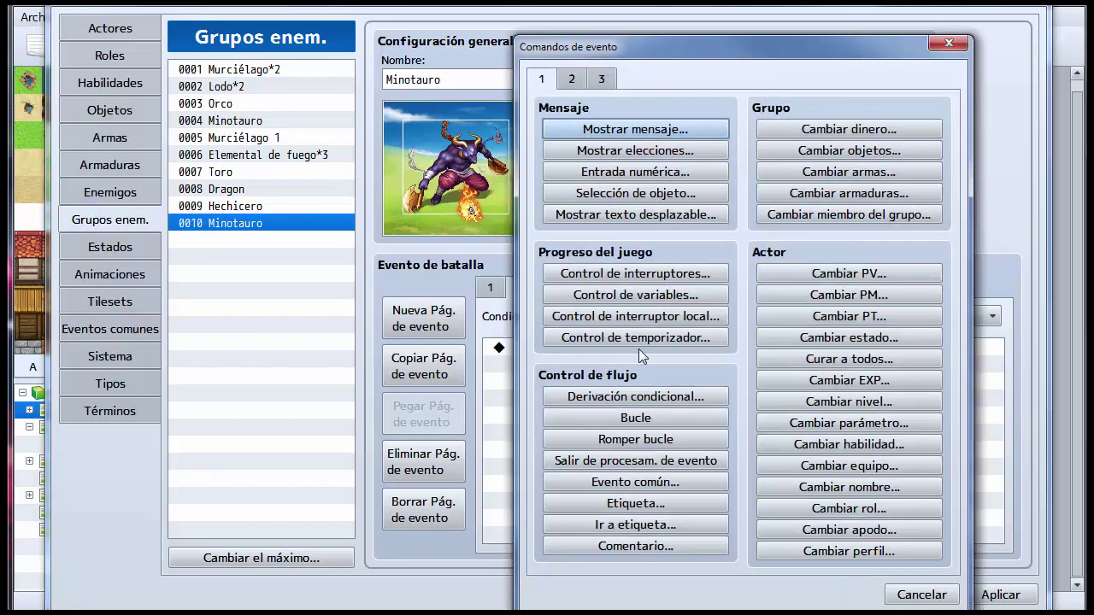
click(644, 397)
click(621, 194)
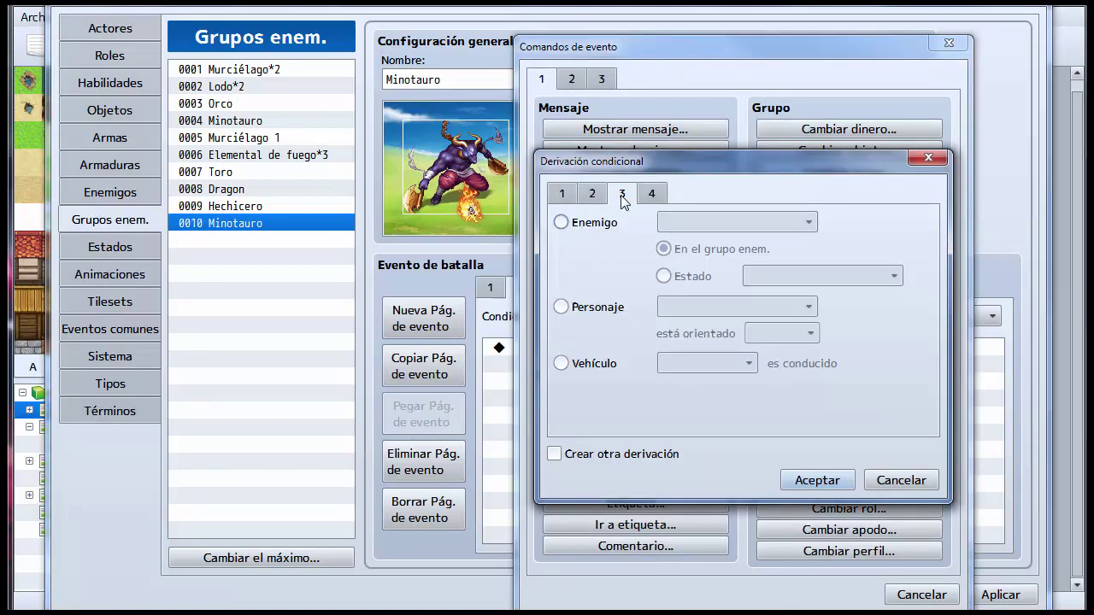
click(561, 222)
click(723, 223)
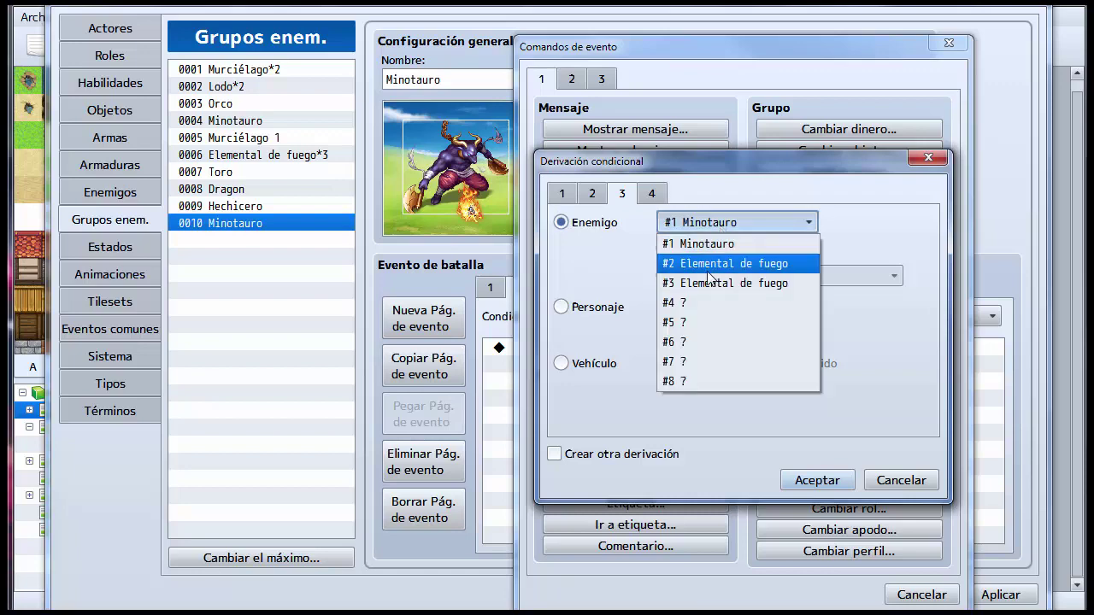
click(694, 261)
click(560, 453)
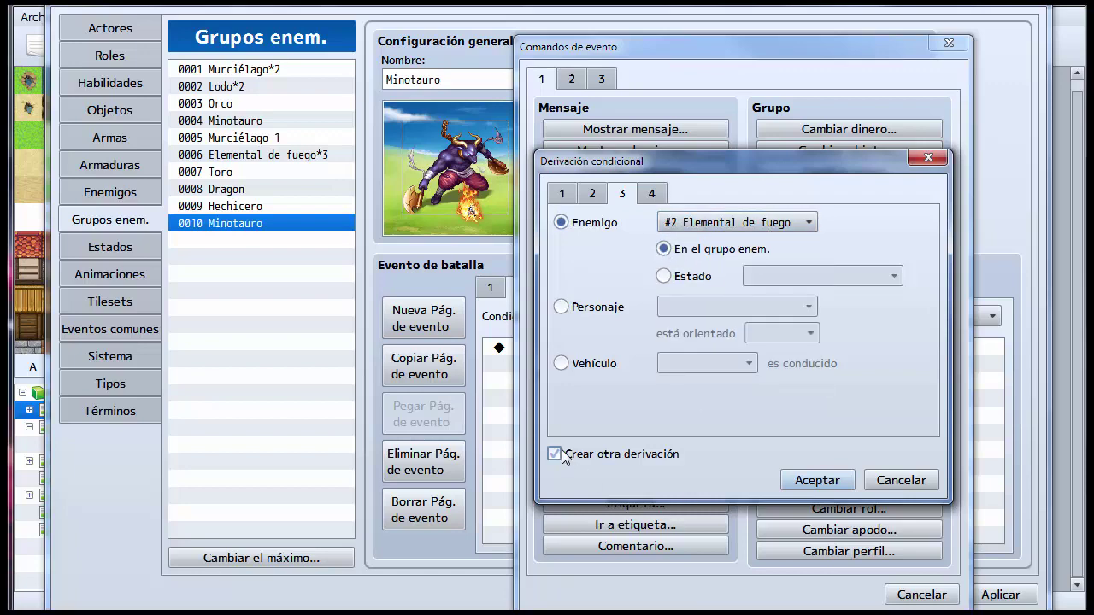
click(822, 479)
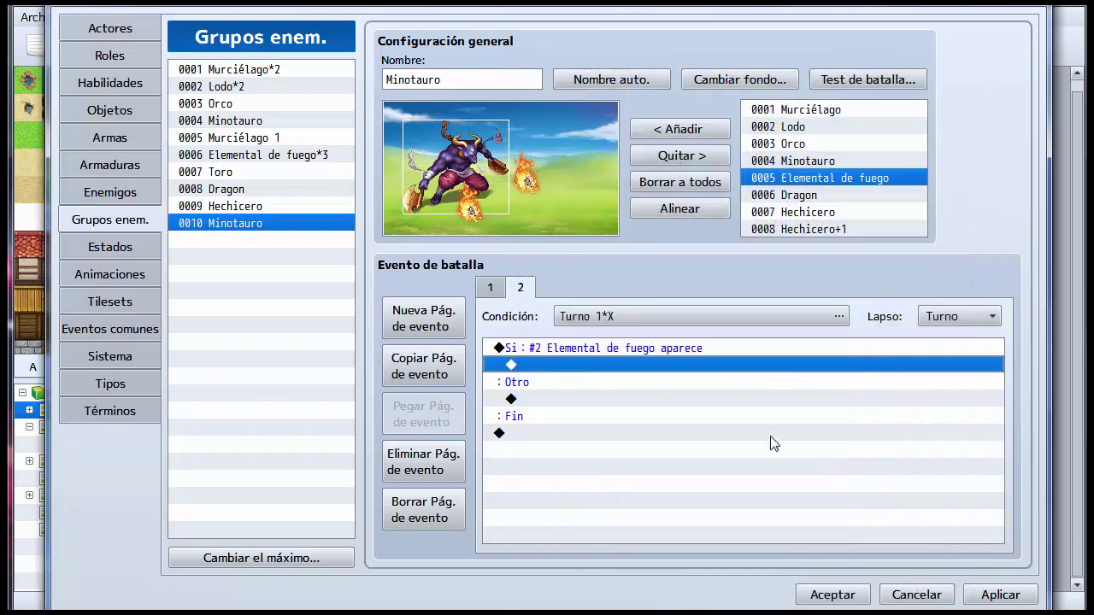
click(645, 350)
click(536, 183)
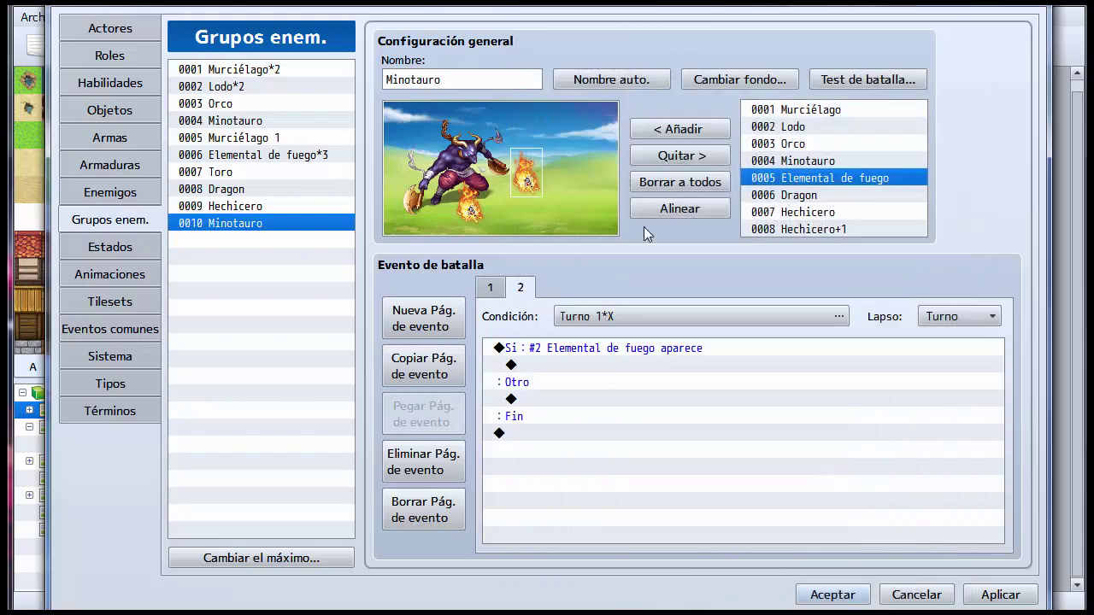
click(615, 351)
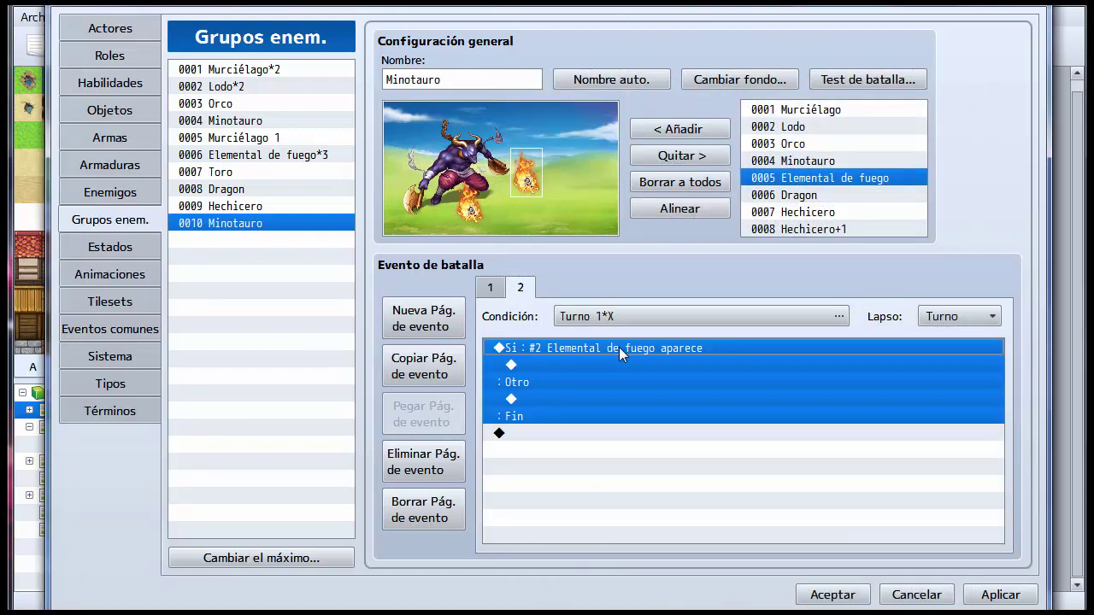
Step: Nest a conditional branch in the Otro section checking that #3 Elemental de fuego is in the enemy group, with its own else branch
click(549, 399)
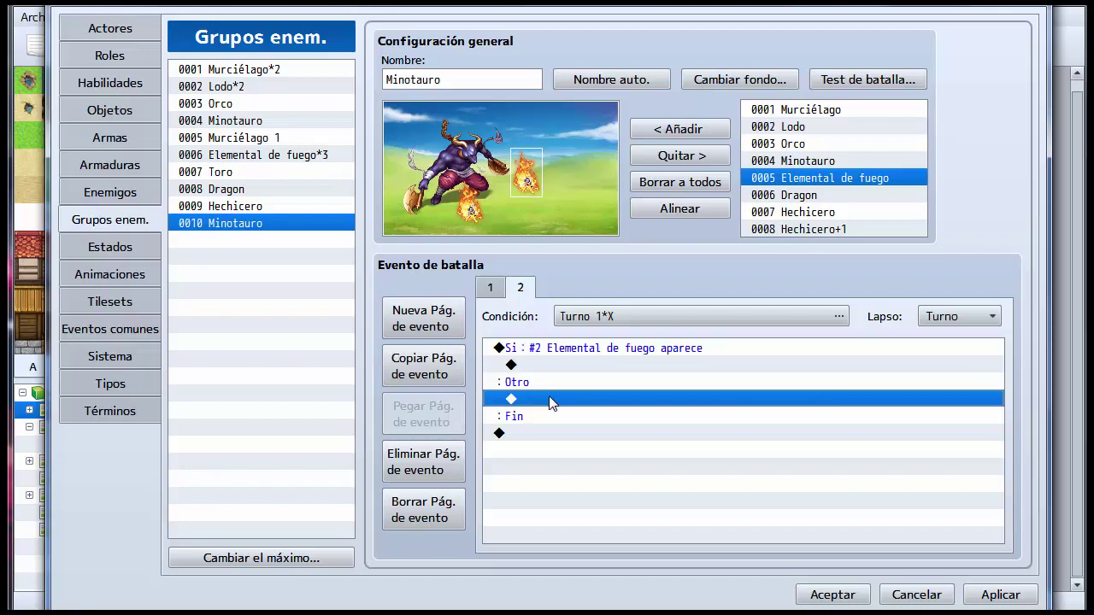
double_click(550, 399)
click(590, 400)
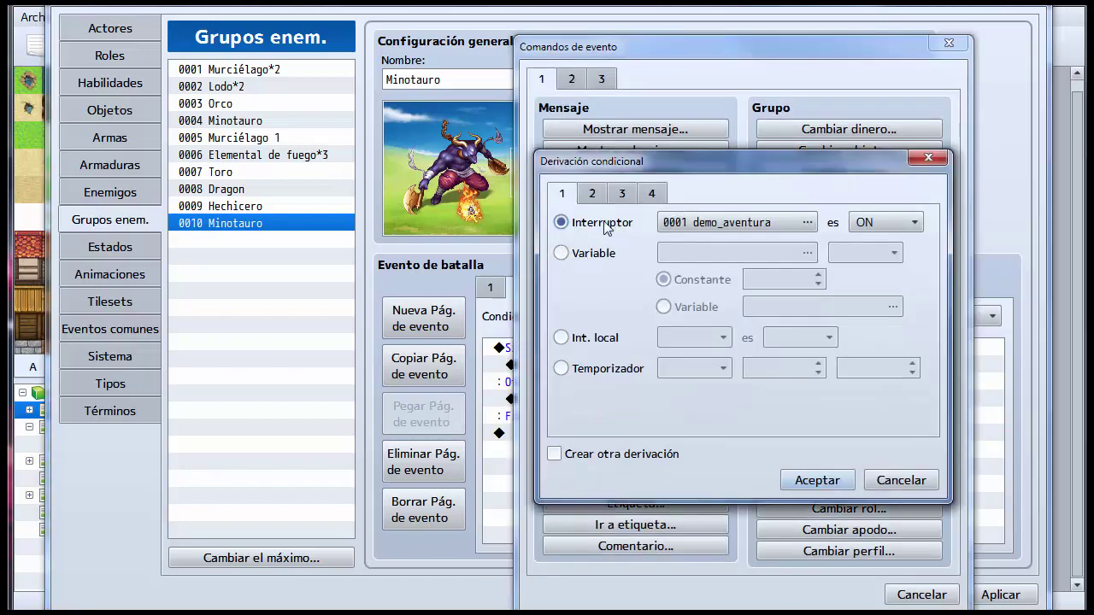
click(621, 194)
click(589, 224)
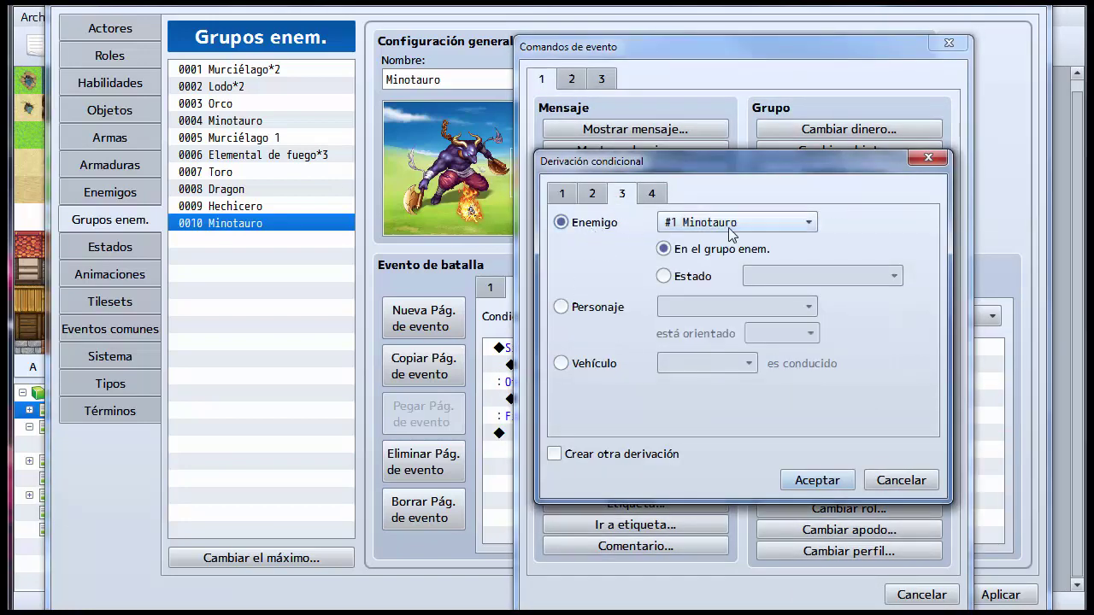
click(731, 224)
click(722, 282)
click(608, 454)
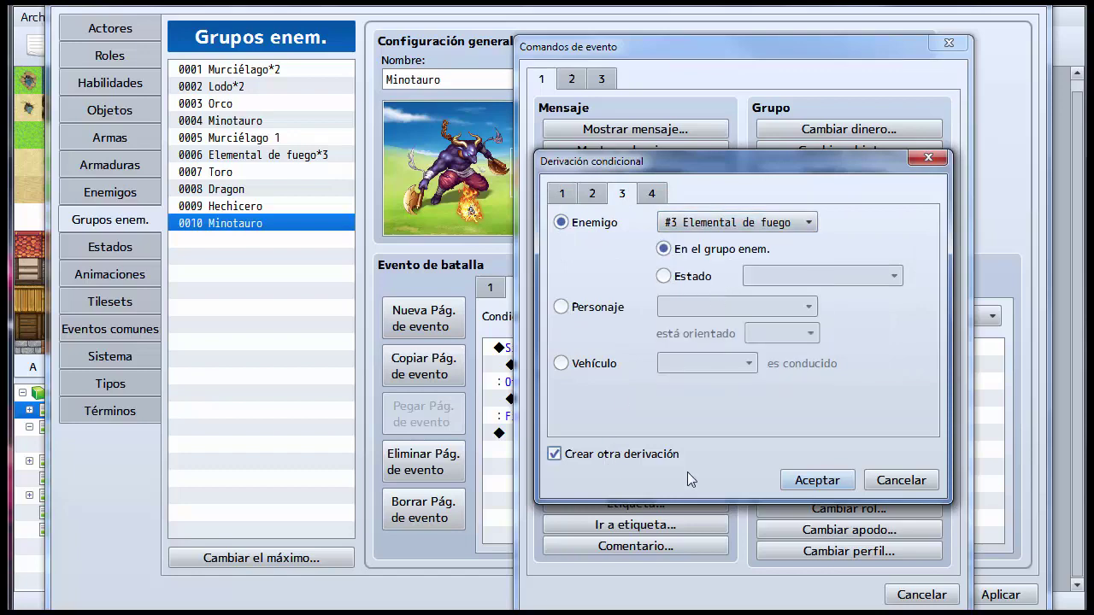
click(811, 482)
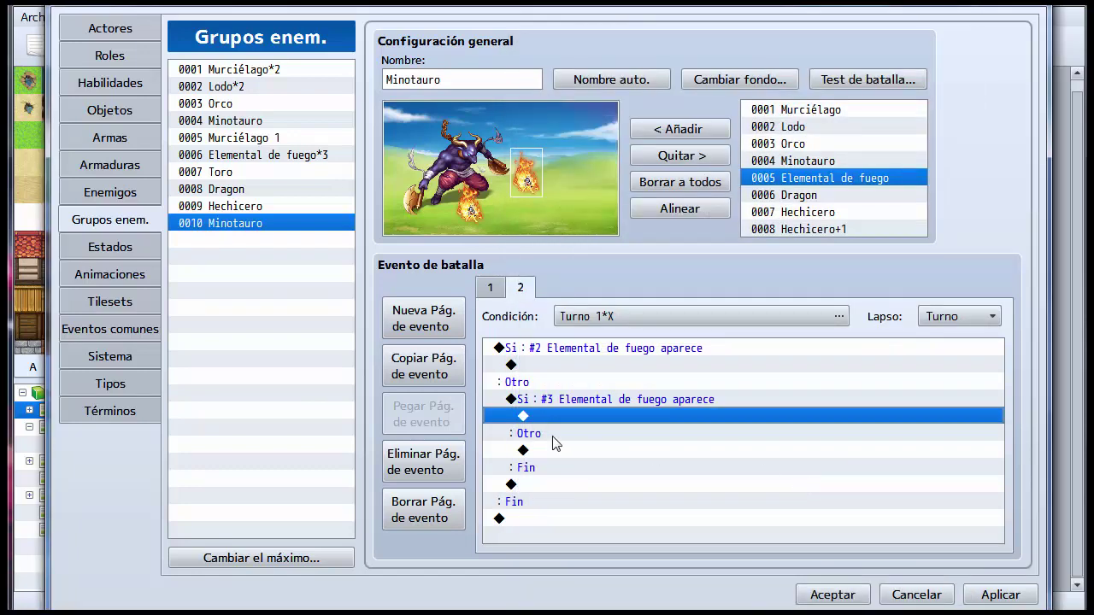
Step: In the #2 Elemental de fuego branch, add an enemy PV change that increases #1 Minotauro by a constant 200
click(587, 428)
click(572, 446)
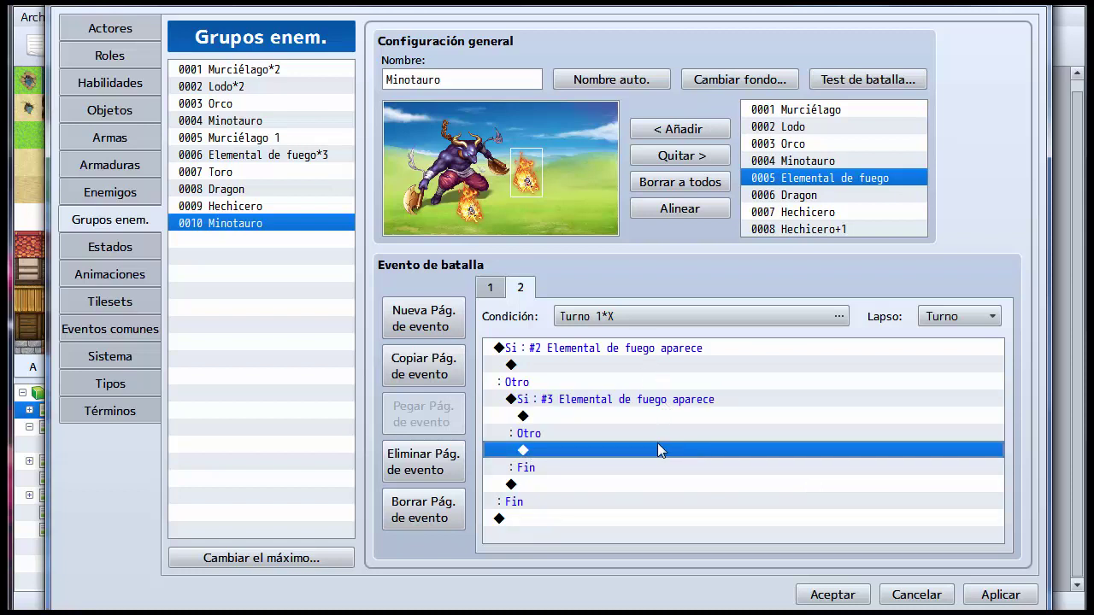
click(571, 366)
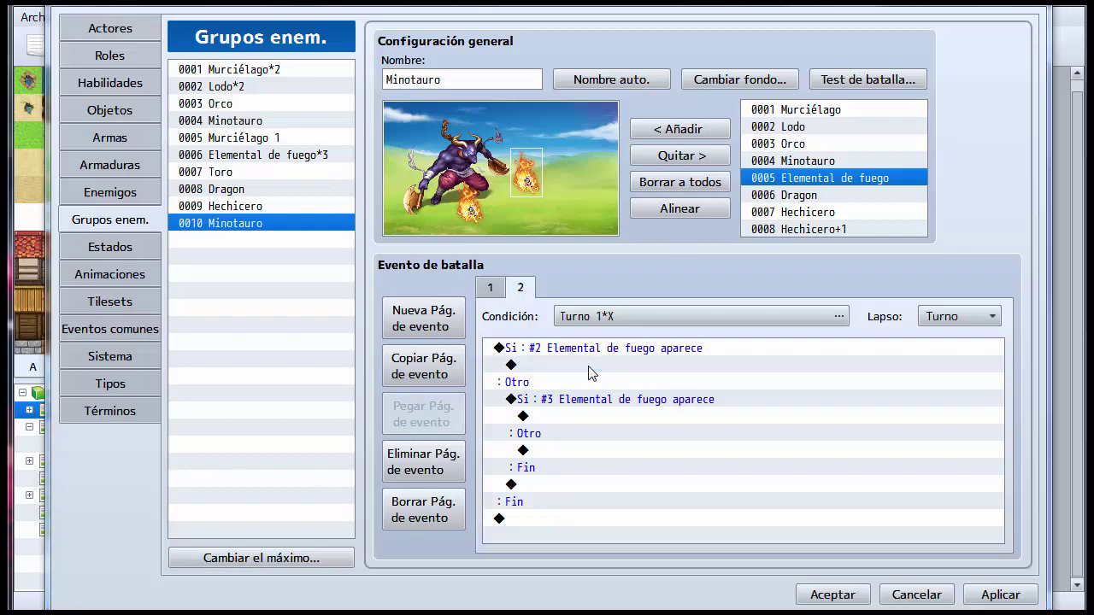
double_click(589, 369)
click(609, 80)
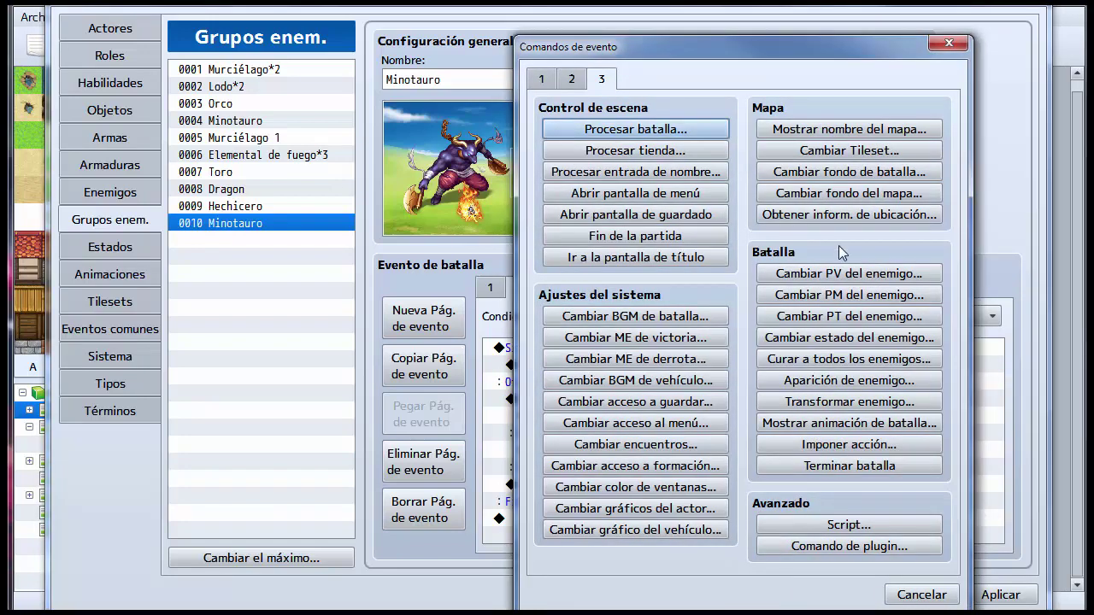
click(848, 274)
click(719, 248)
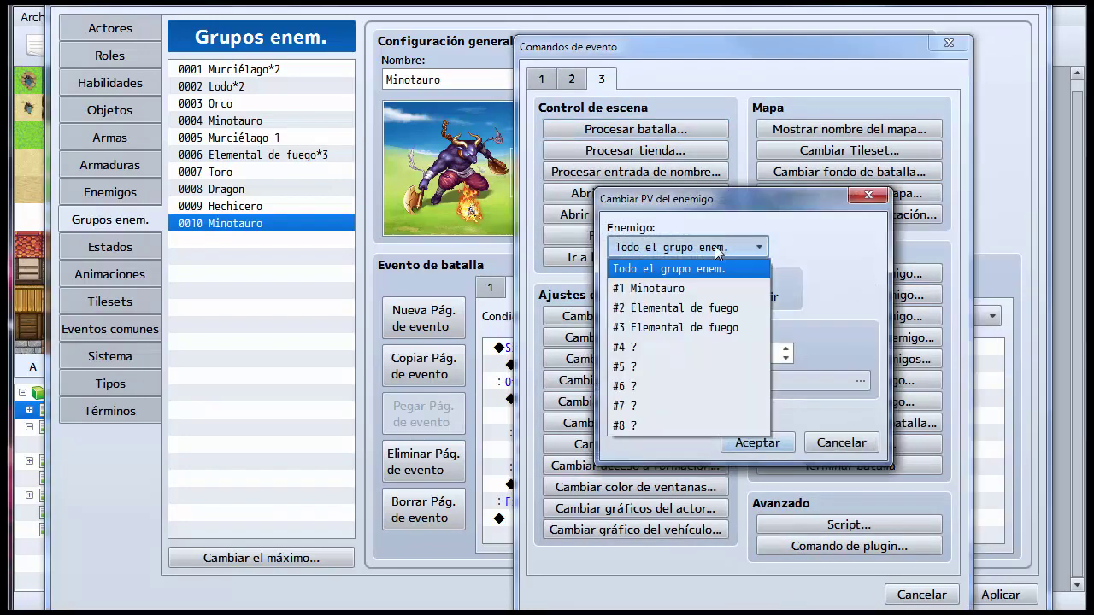
click(680, 282)
click(688, 354)
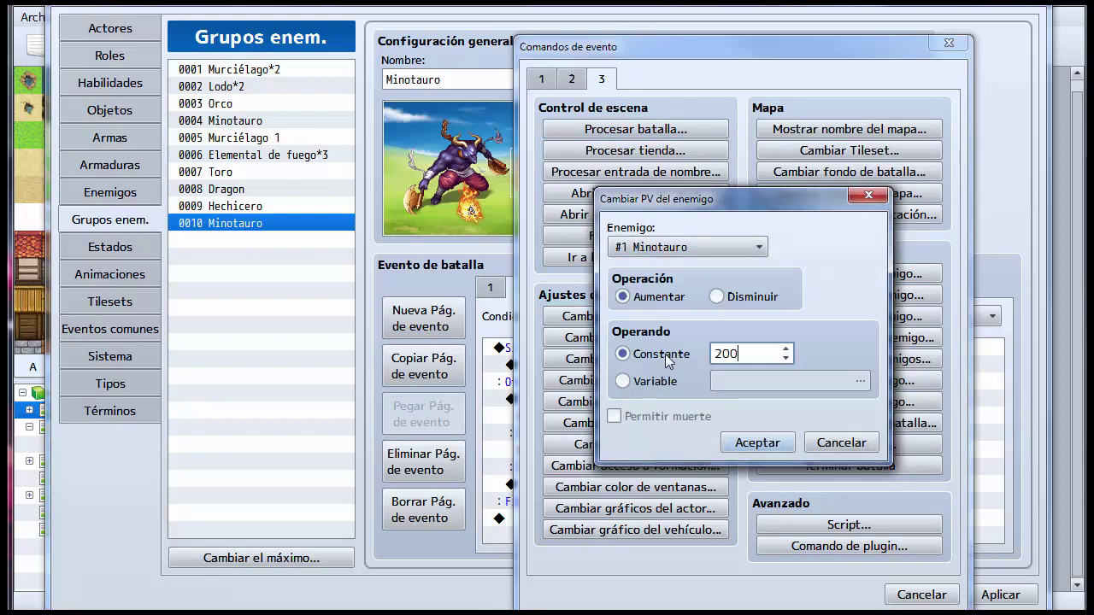
click(757, 442)
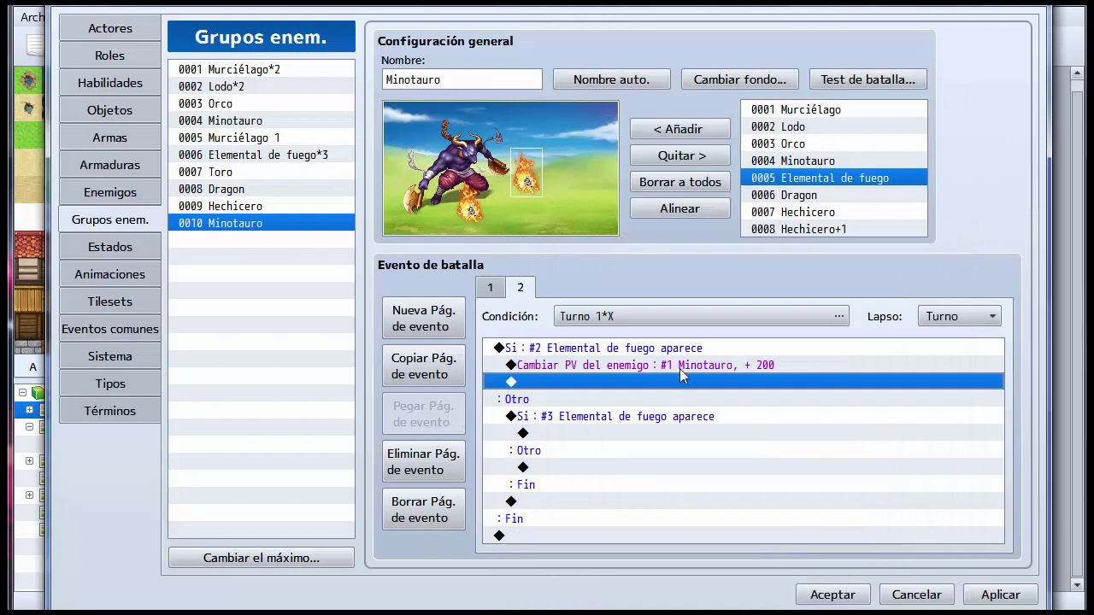
Step: Copy the Minotauro + 200 PV command into the #3 Elemental de fuego branch
click(680, 368)
click(649, 385)
click(624, 368)
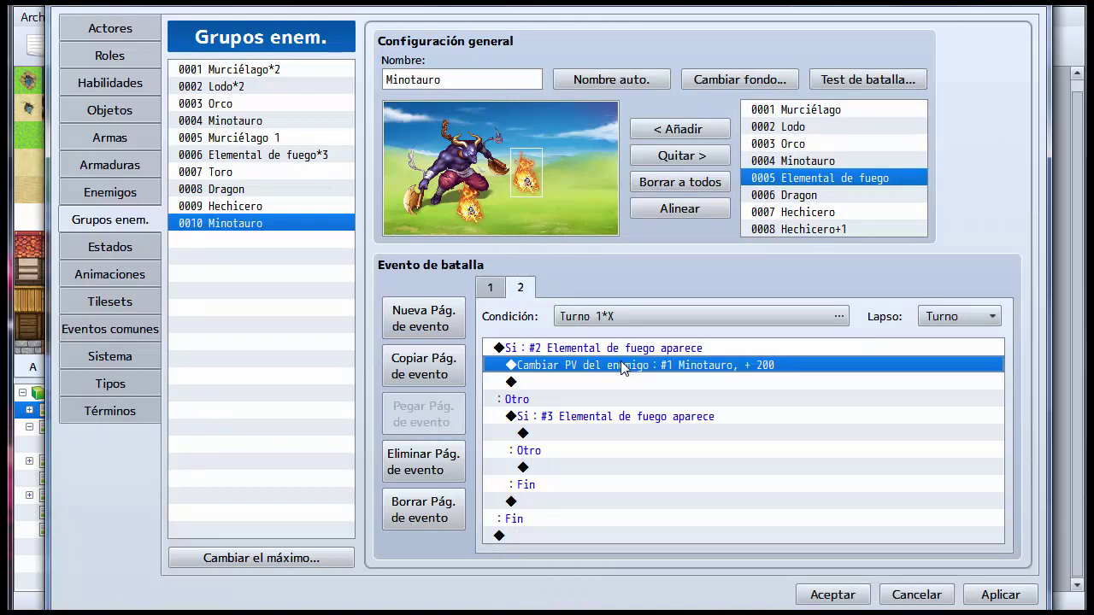
click(586, 429)
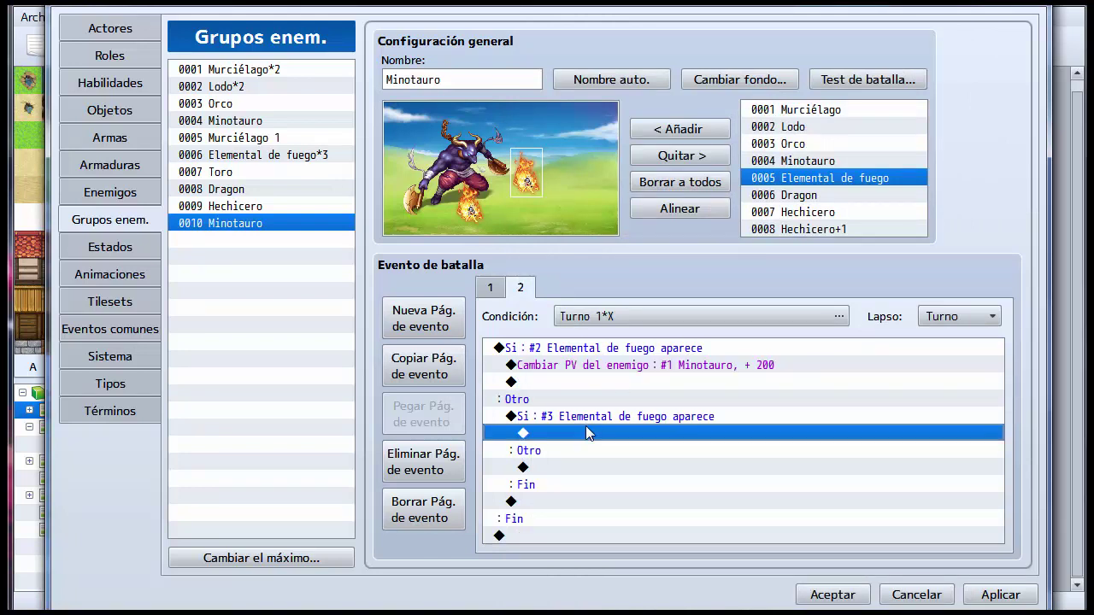
text(Cambiar PV del enemigo : #1 Minotauro, + 200)
Step: Below the PV change in the #2 Elemental de fuego branch, add a battle animation showing Recargar 1 on #2 Elemental de fuego
click(658, 369)
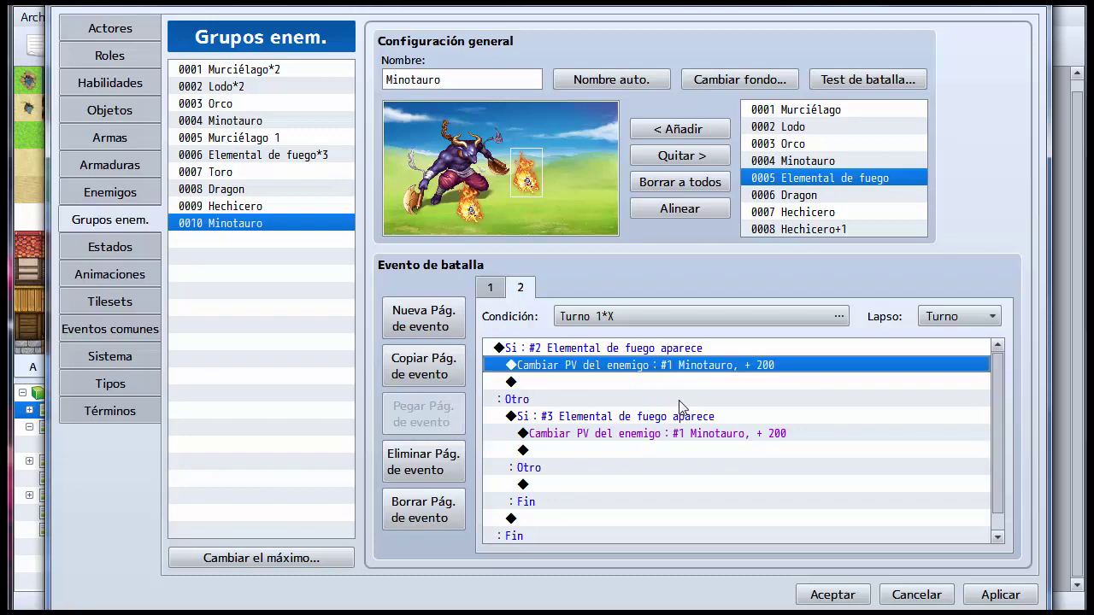
click(667, 385)
double_click(666, 384)
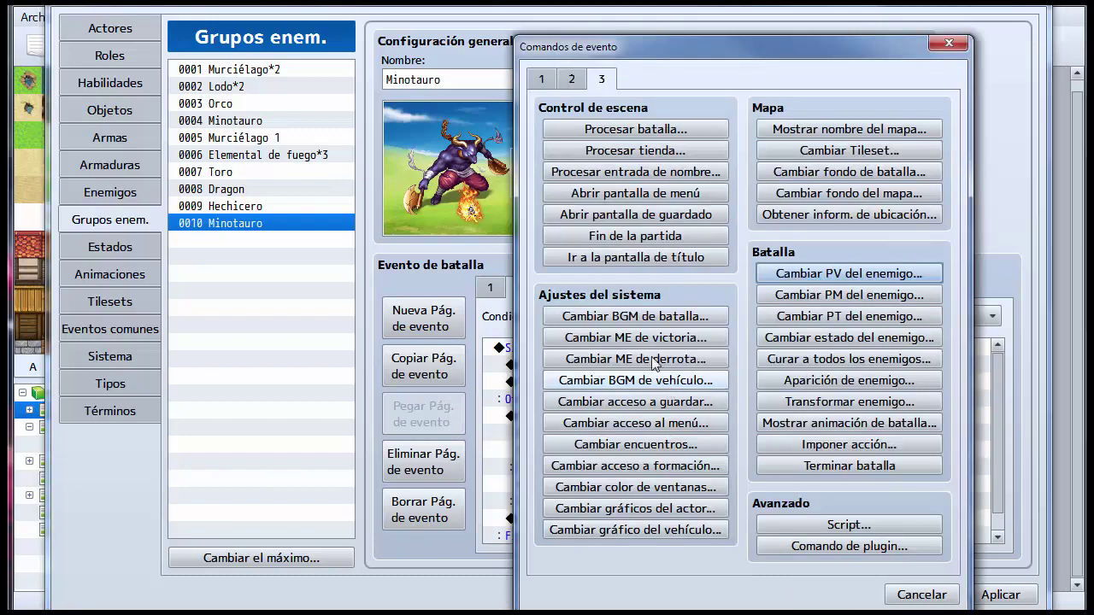
drag(731, 58, 686, 25)
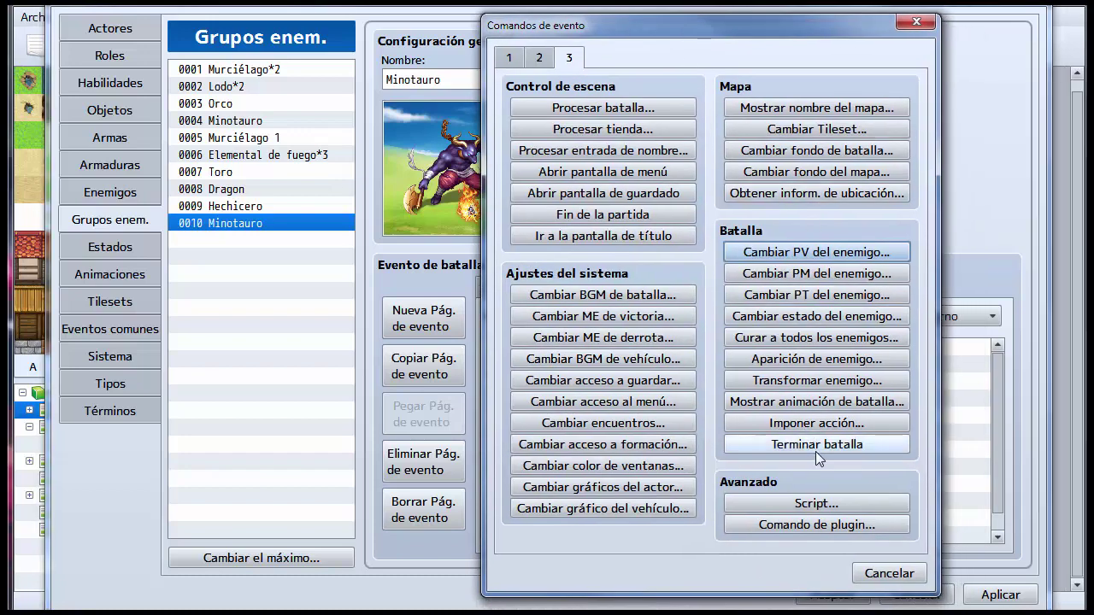
click(815, 402)
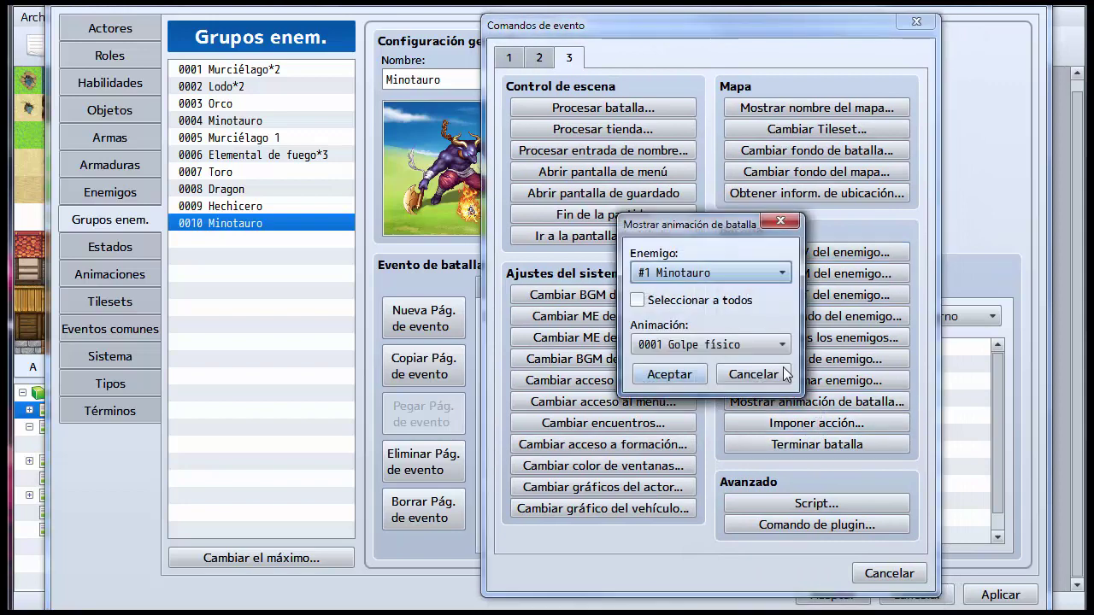
click(665, 272)
click(698, 315)
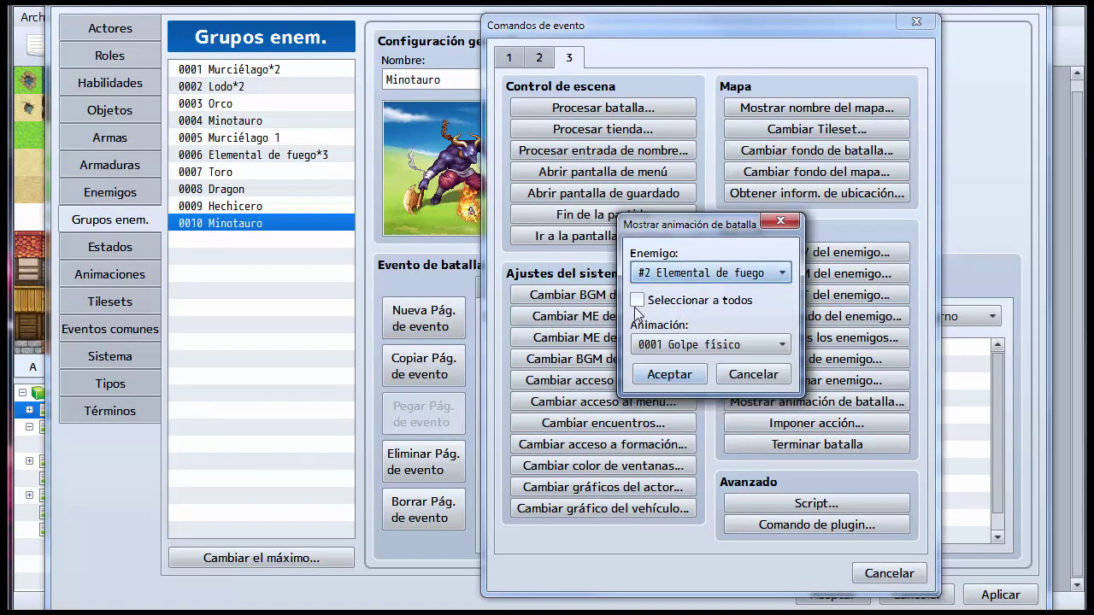
click(708, 345)
scroll(707, 347, down, 8)
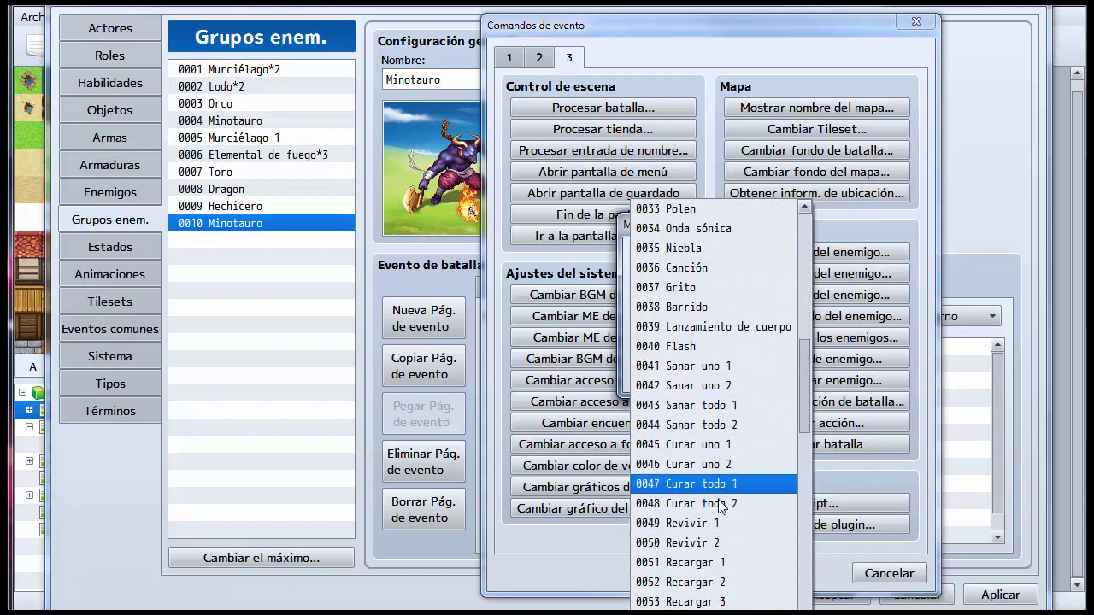
click(716, 562)
click(672, 377)
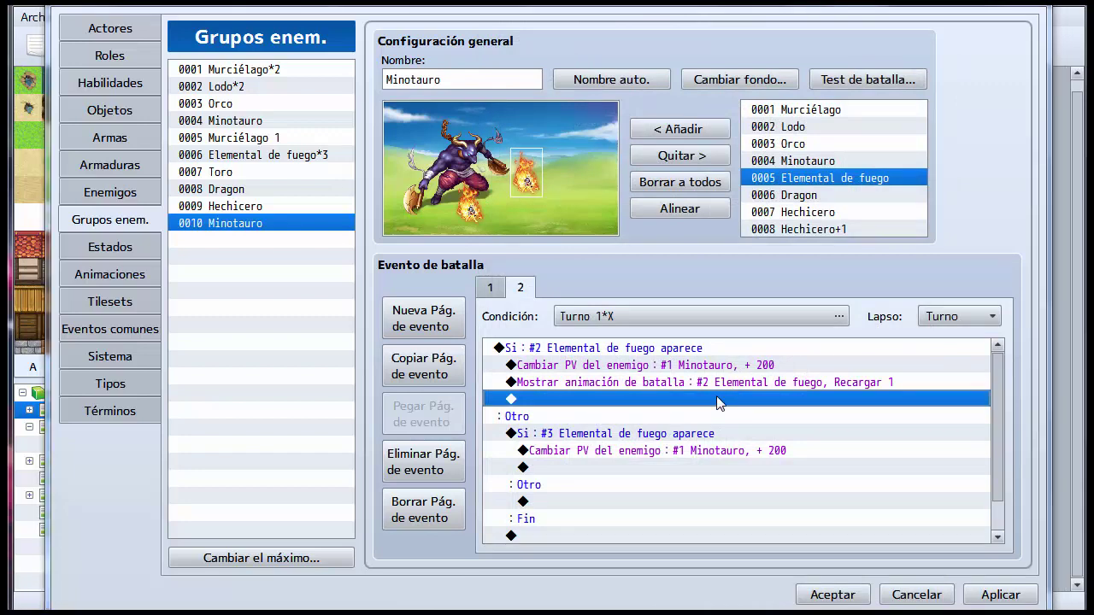
Step: Add a 20-frame wait after the Recargar 1 animation
double_click(717, 400)
click(581, 84)
click(779, 131)
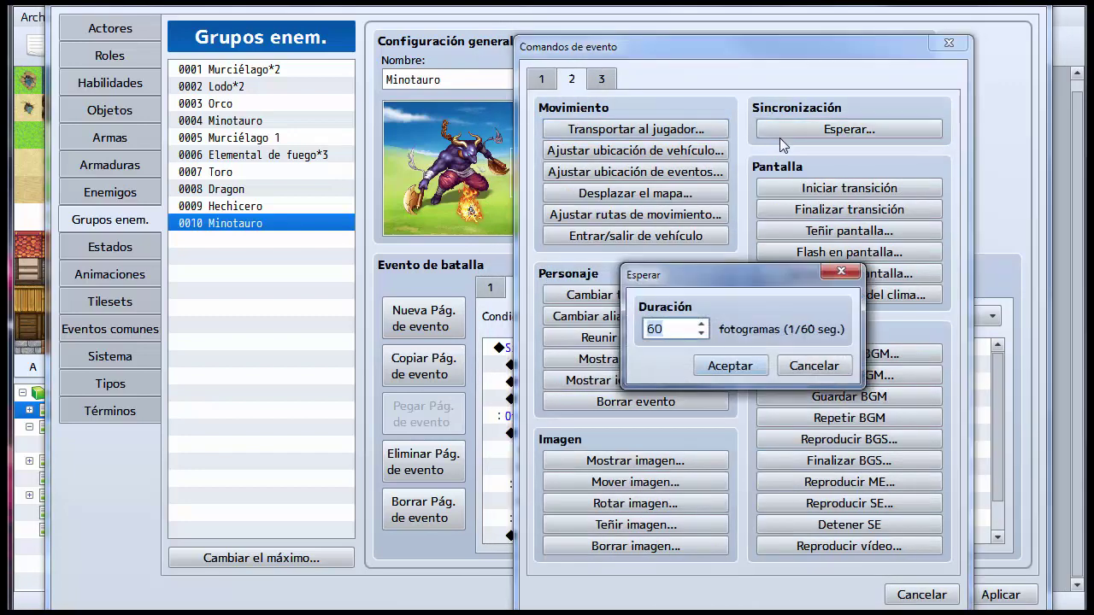
text(20)
click(710, 370)
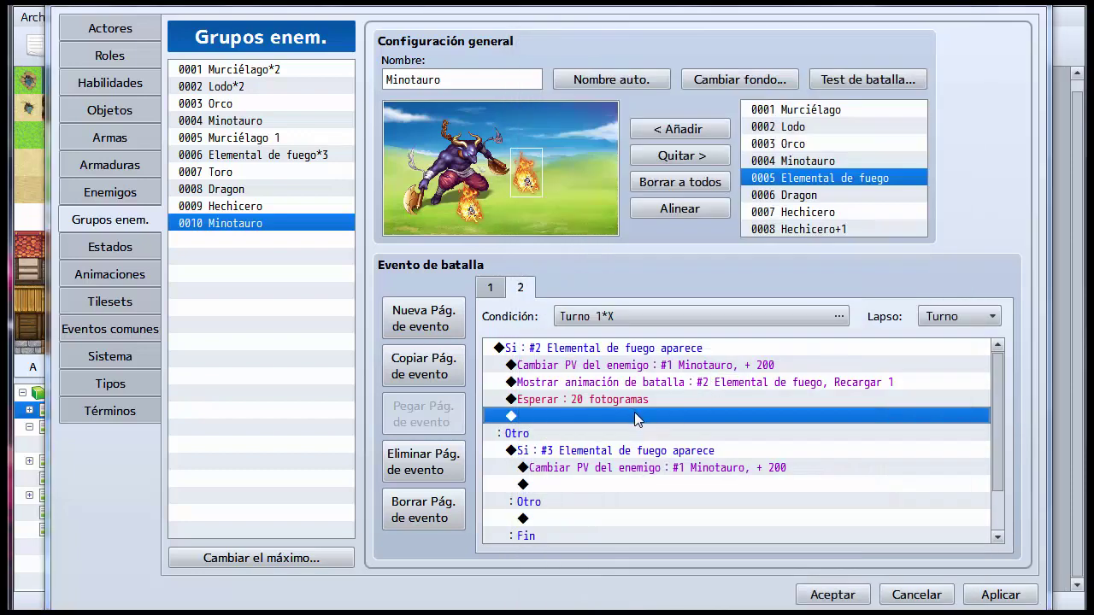
Step: After the wait, add a battle animation showing Sanar uno 1 on #1 Minotauro
double_click(636, 416)
click(601, 79)
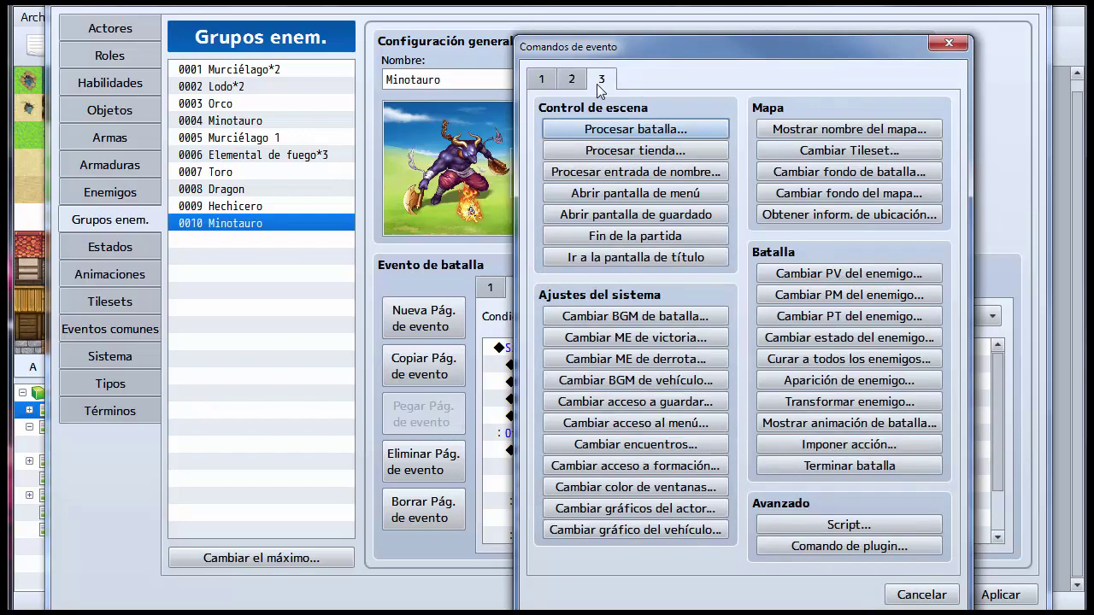
click(816, 423)
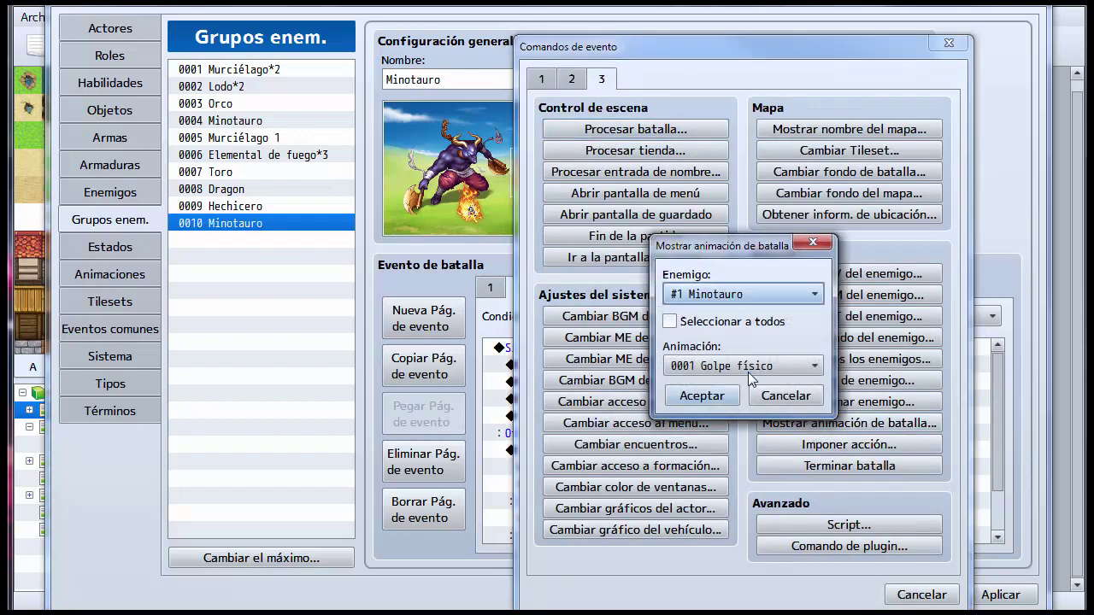
click(743, 366)
scroll(752, 402, down, 5)
scroll(775, 406, down, 14)
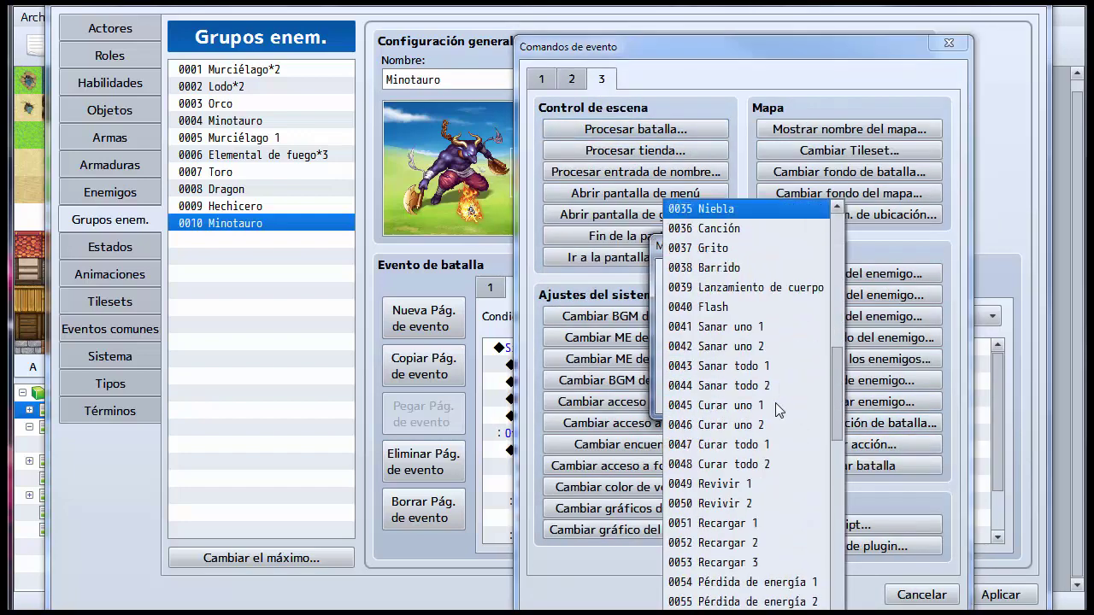
scroll(776, 407, up, 6)
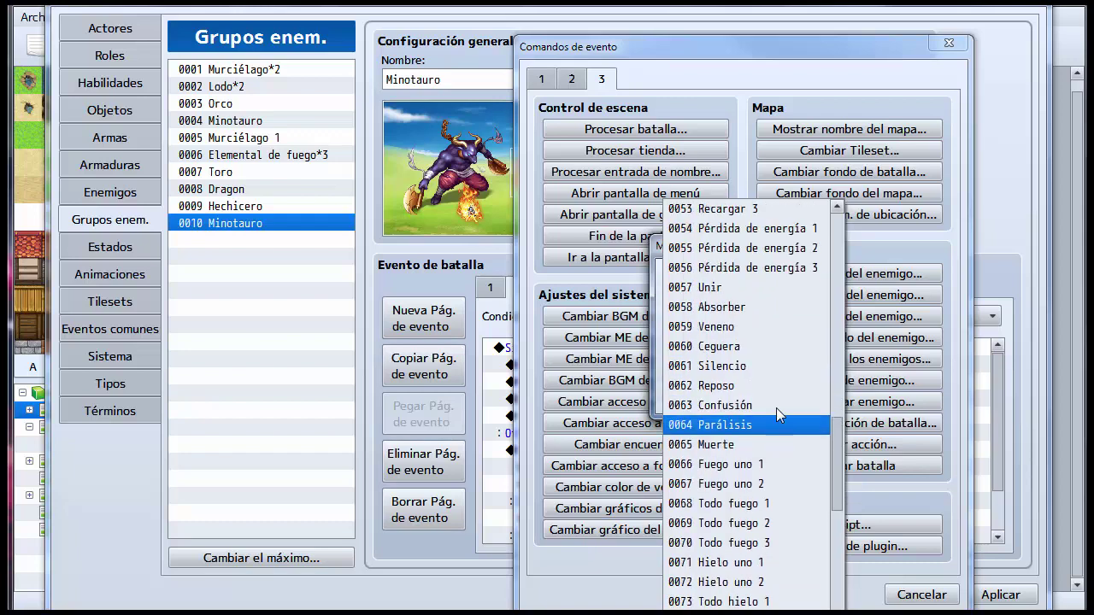
scroll(798, 344, up, 2)
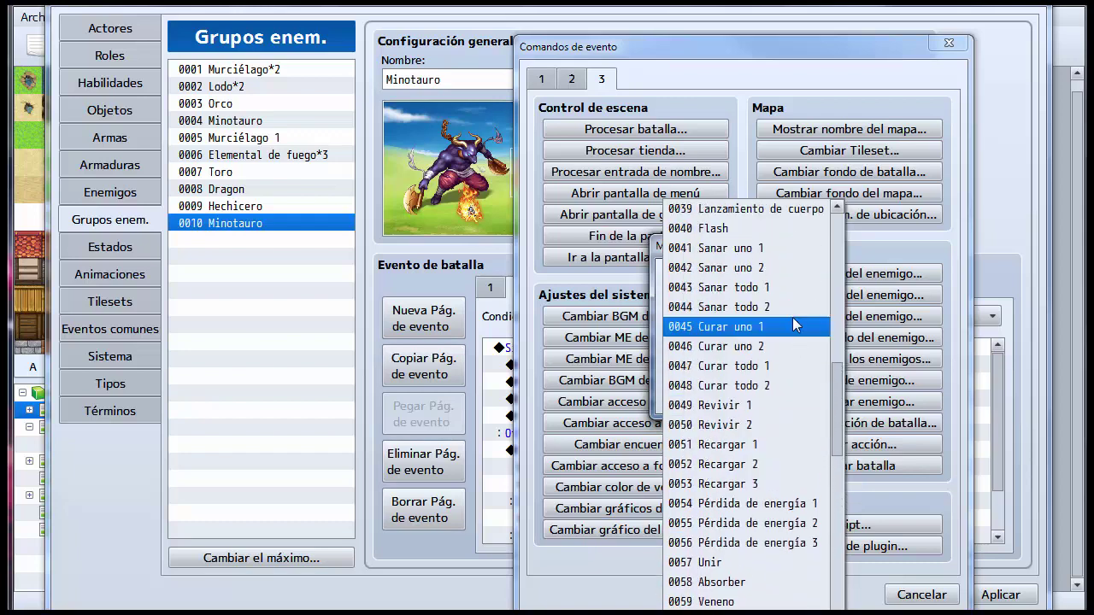
click(752, 248)
click(703, 404)
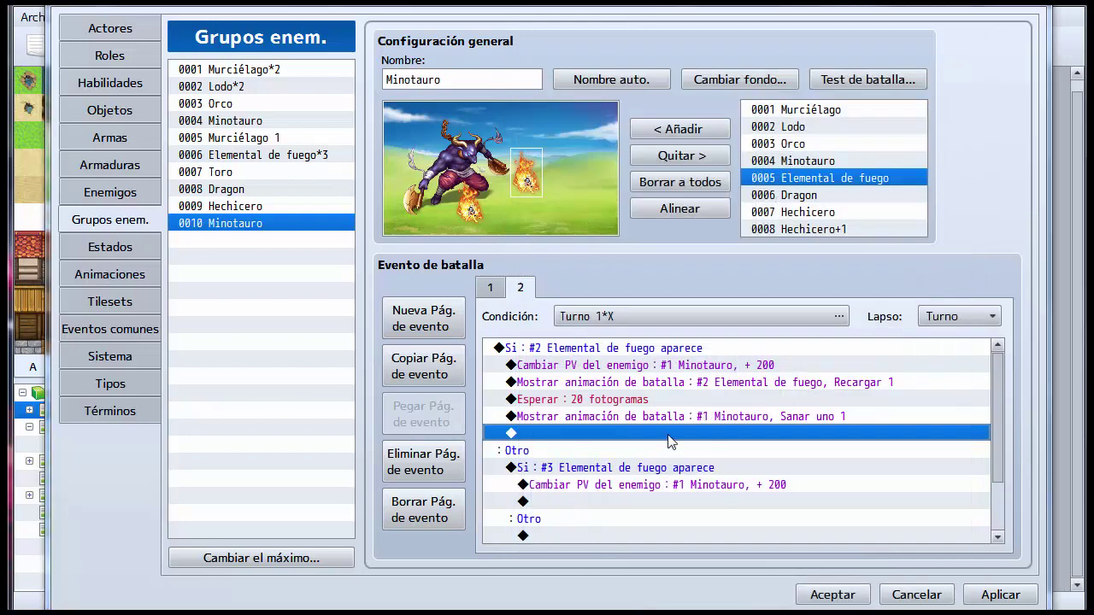
Step: Add a message with the purple horned face from the Monster set and the text "Me he curao." after the Sanar uno 1 animation
double_click(669, 440)
click(540, 81)
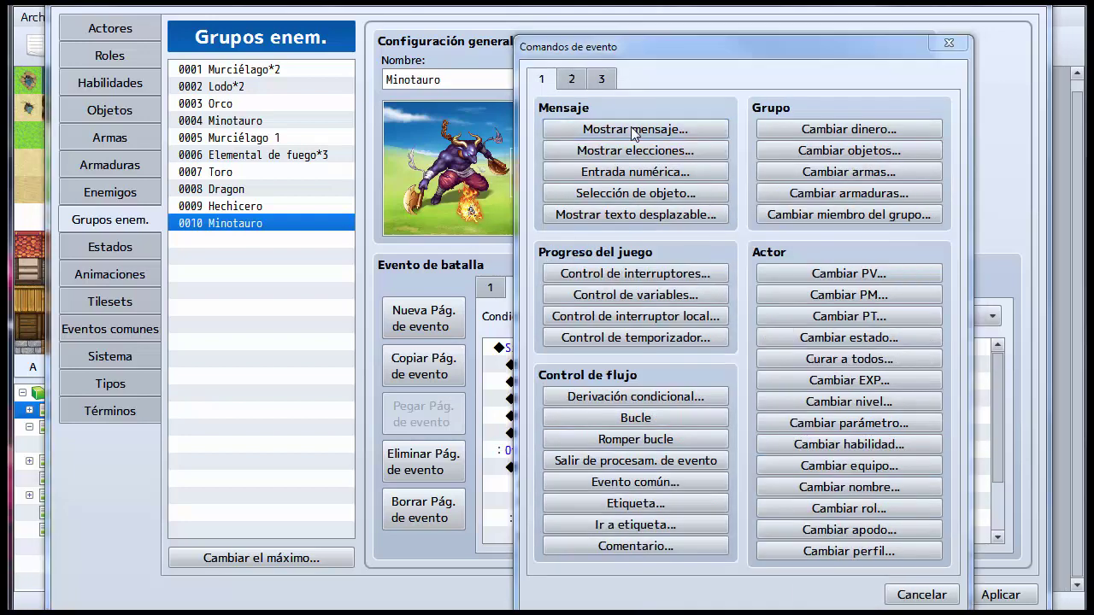
click(635, 129)
double_click(579, 295)
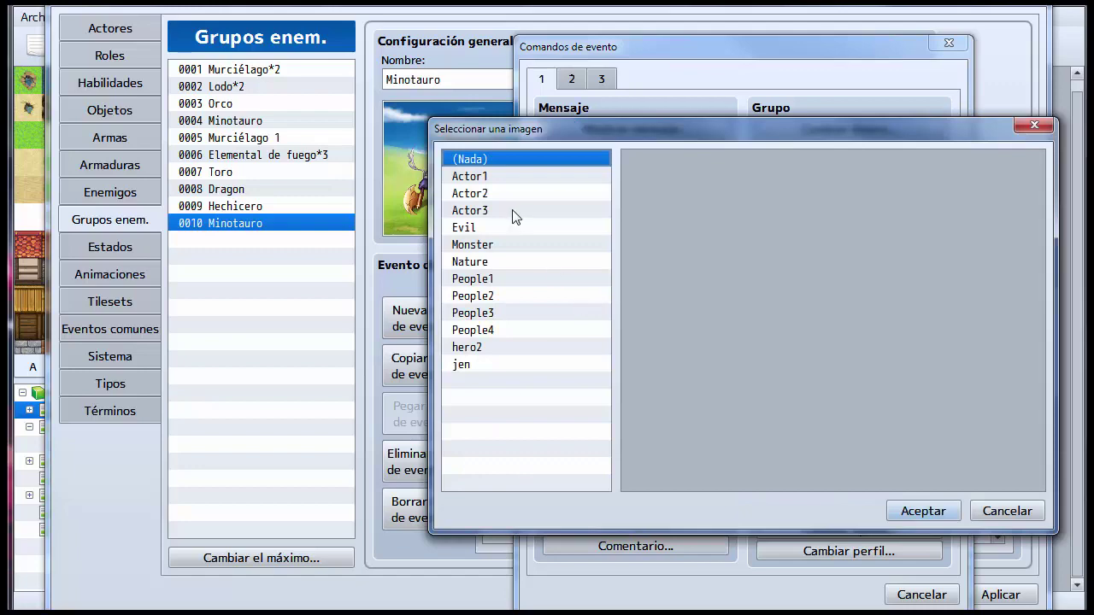
click(493, 278)
click(493, 248)
click(904, 200)
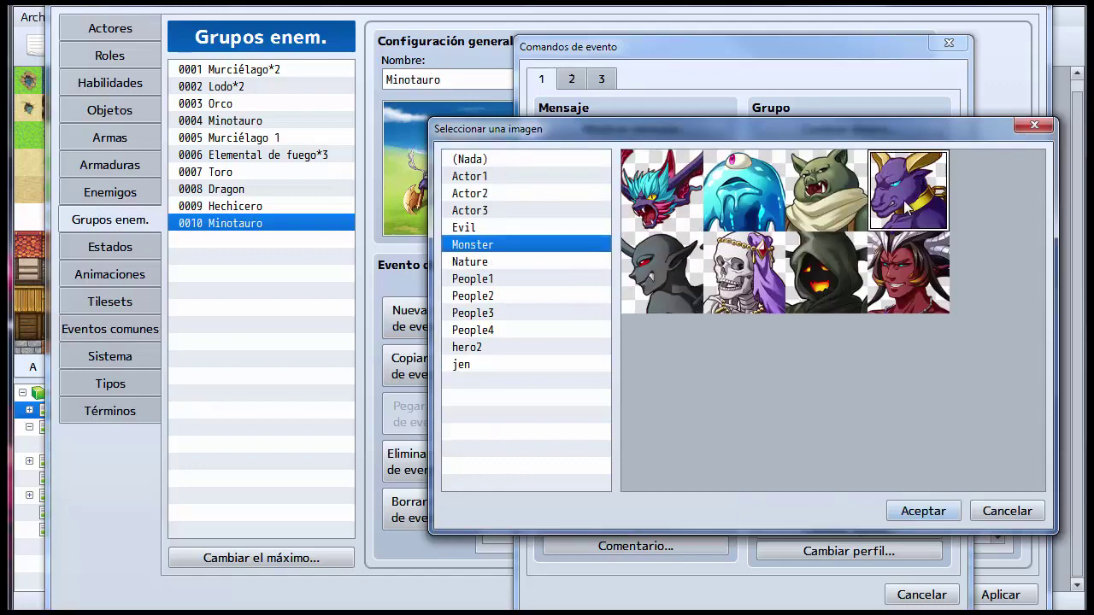
click(911, 512)
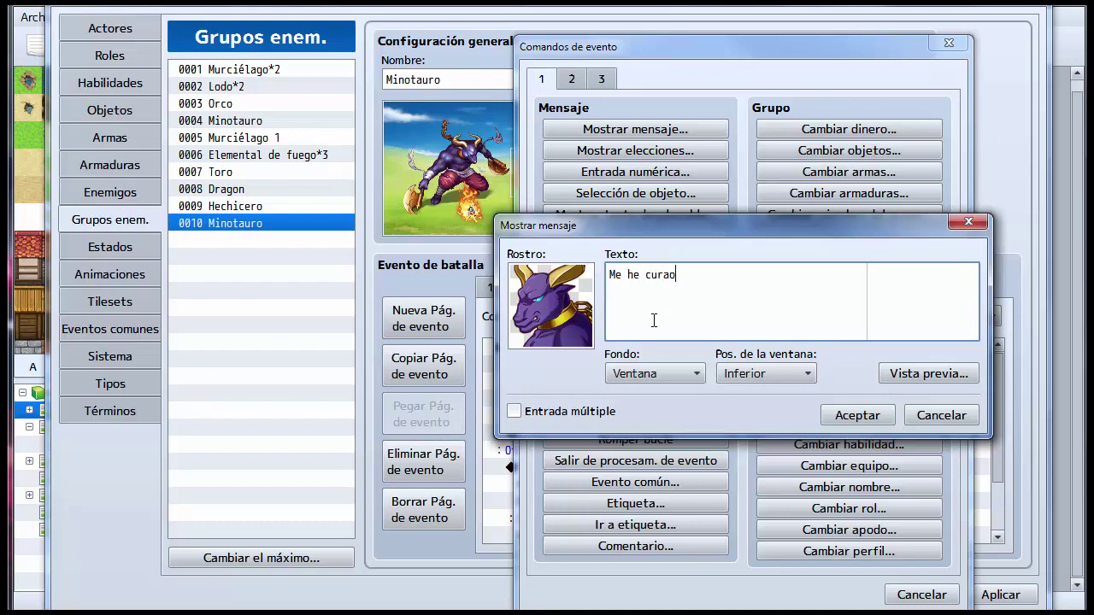
text(.)
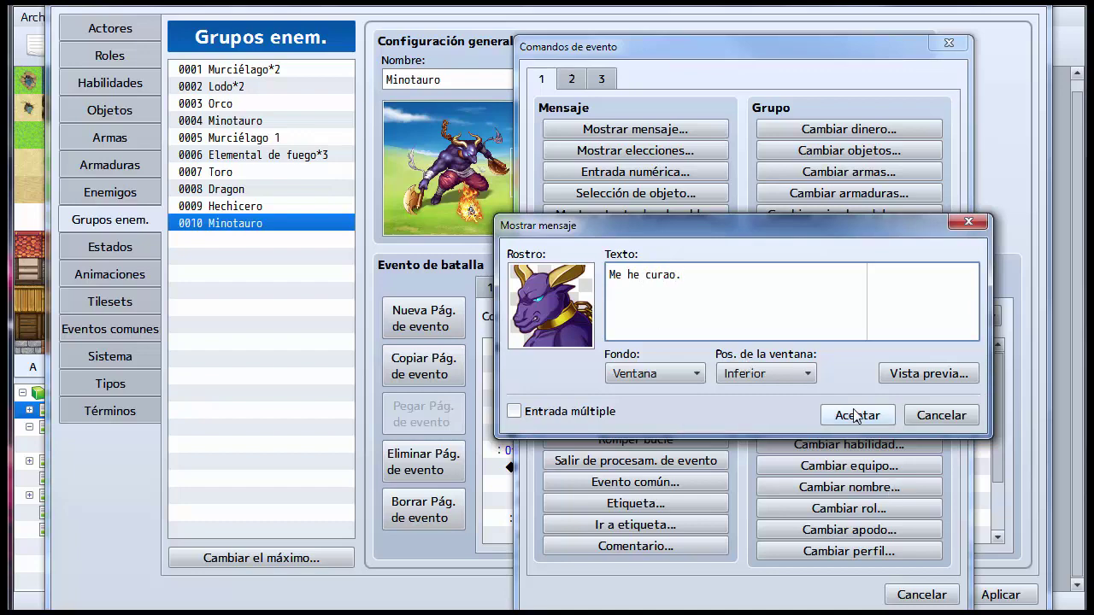
click(857, 415)
Step: Add a 20-frame wait after the "Me he curao." message
double_click(568, 475)
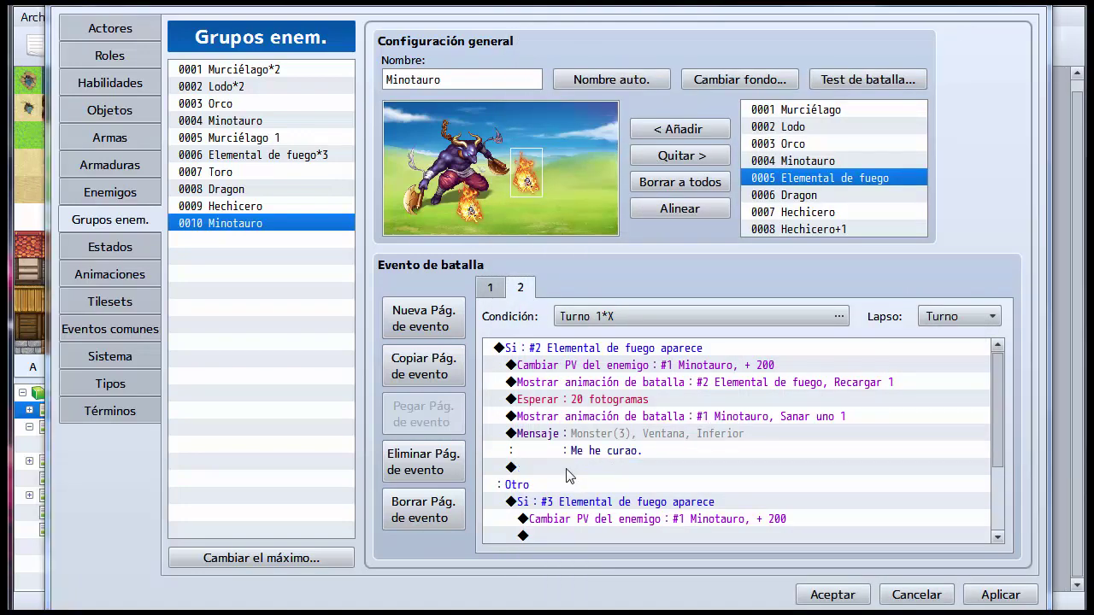
click(573, 79)
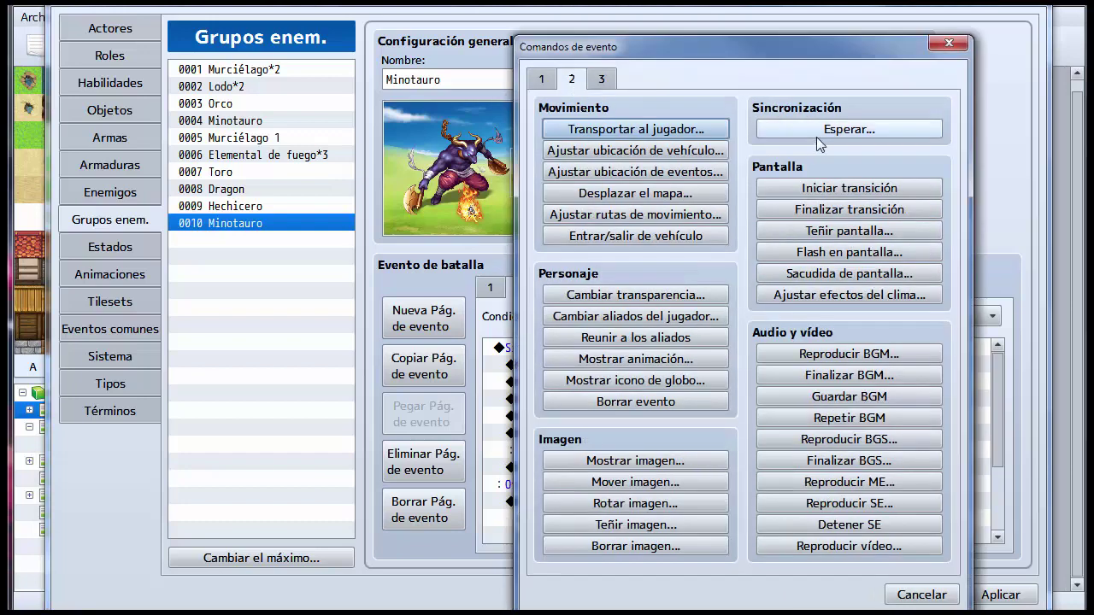
click(849, 129)
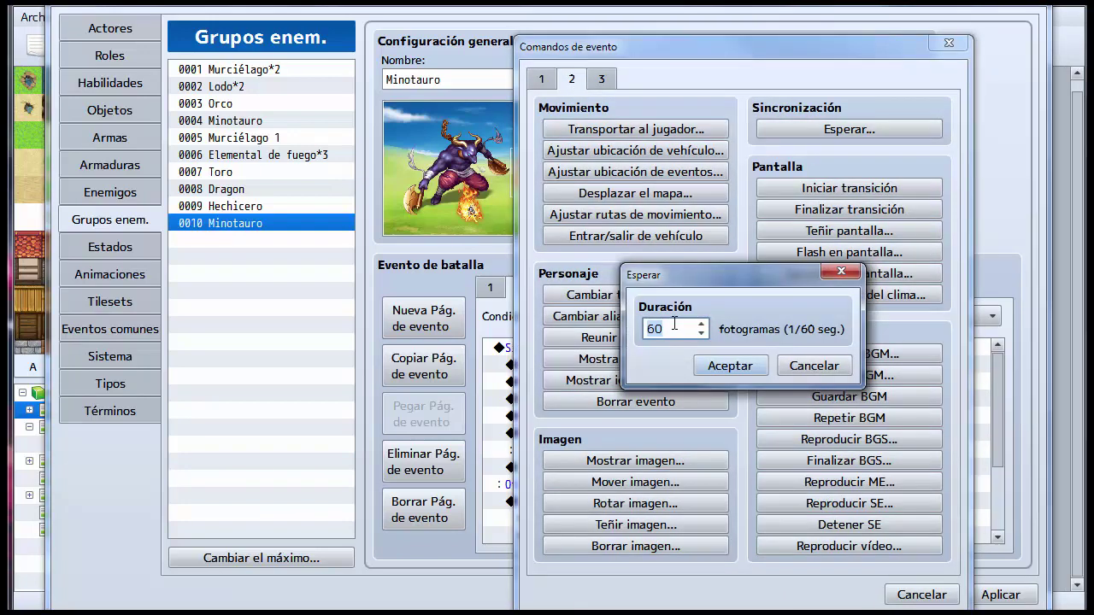
text(20)
click(730, 366)
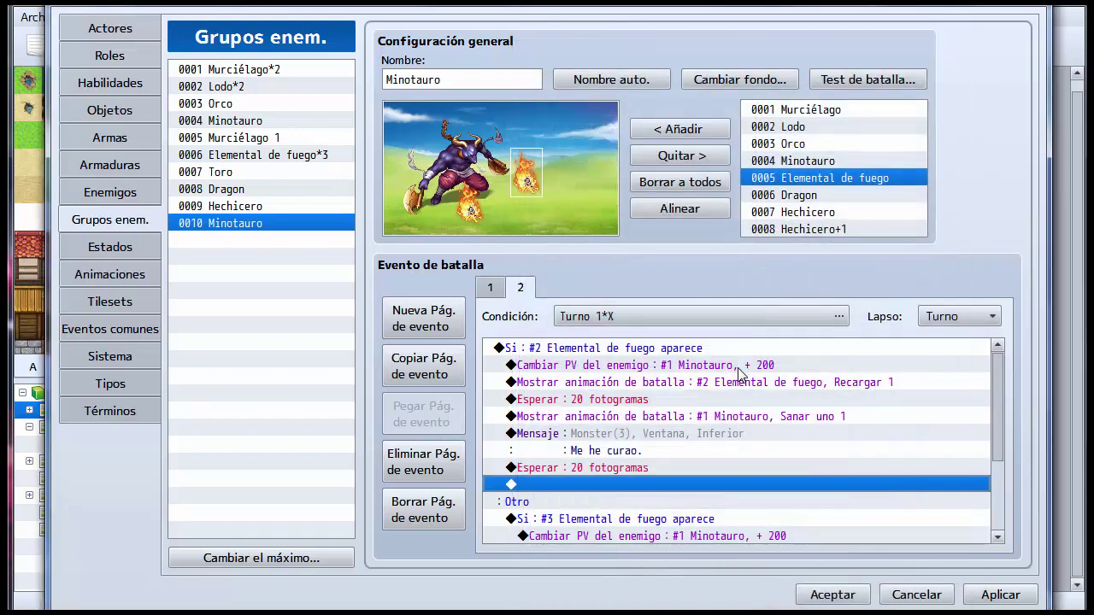
Step: Copy the commands from the Recargar 1 animation through the final wait into the #3 Elemental de fuego branch, below its PV change
click(659, 416)
click(569, 468)
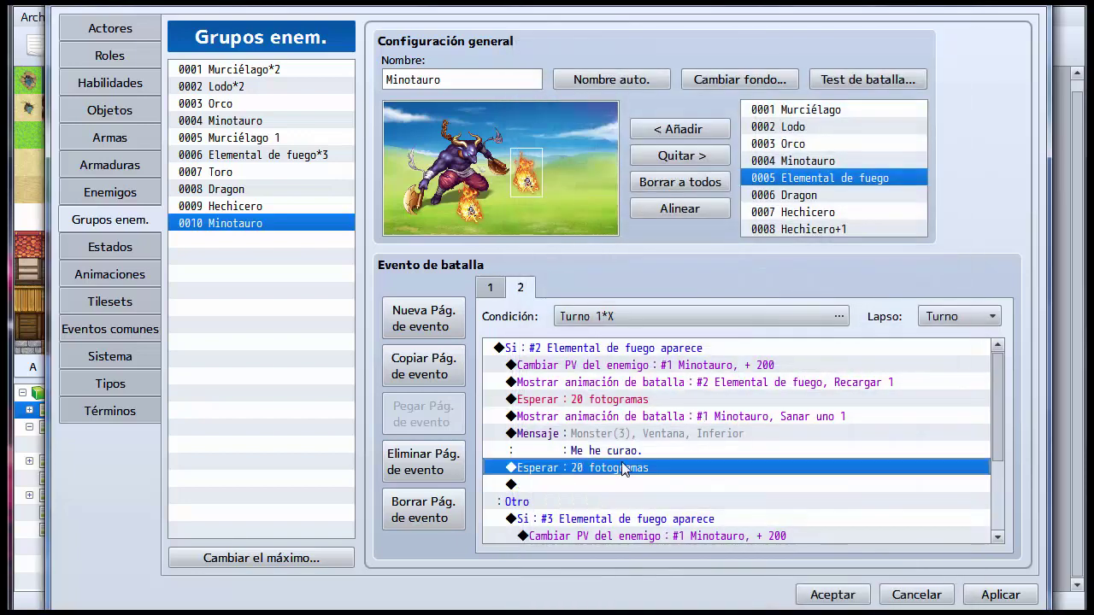
click(745, 383)
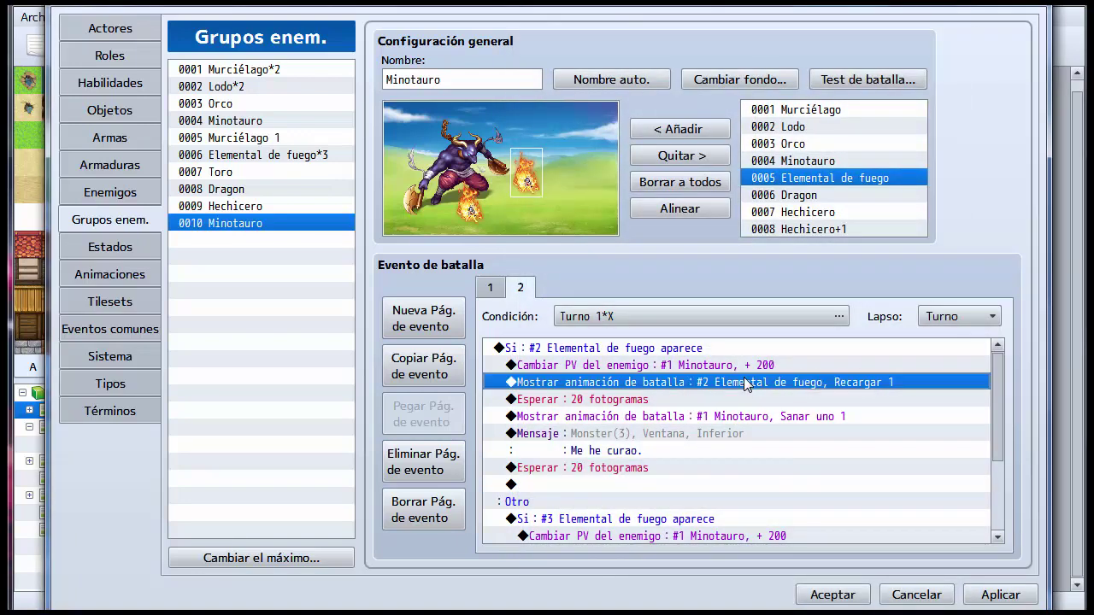
shift+click(663, 400)
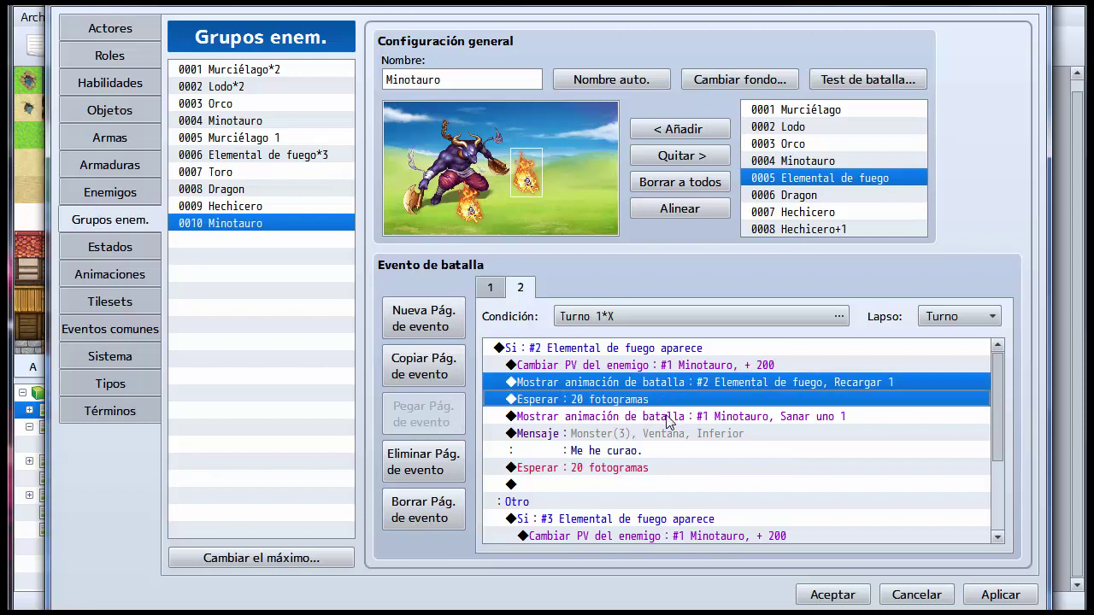
shift+click(666, 418)
shift+click(664, 431)
shift+click(660, 468)
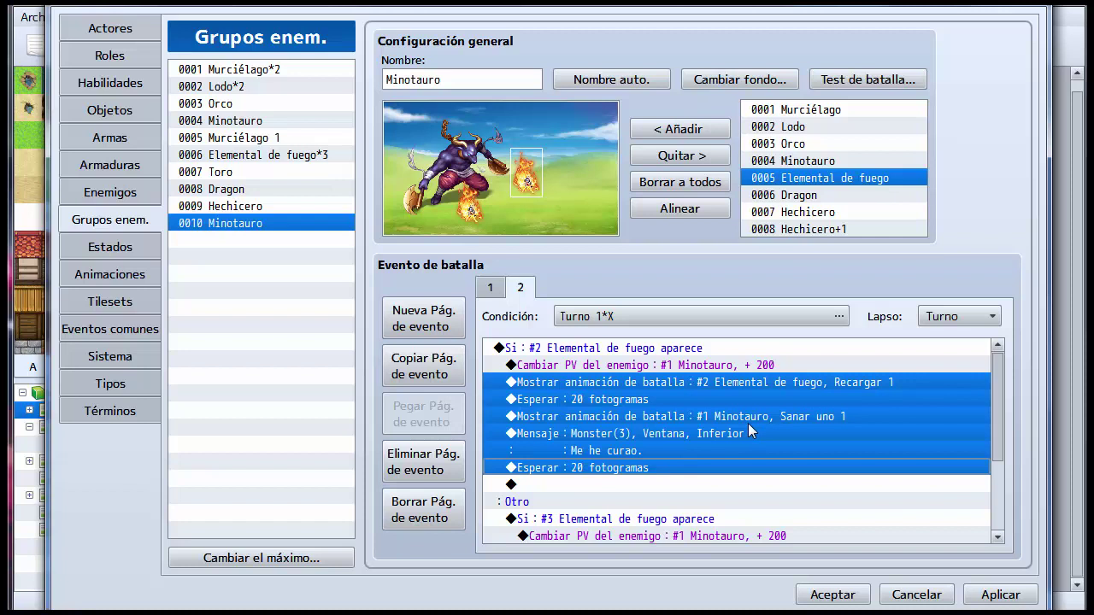
scroll(747, 426, down, 2)
click(624, 455)
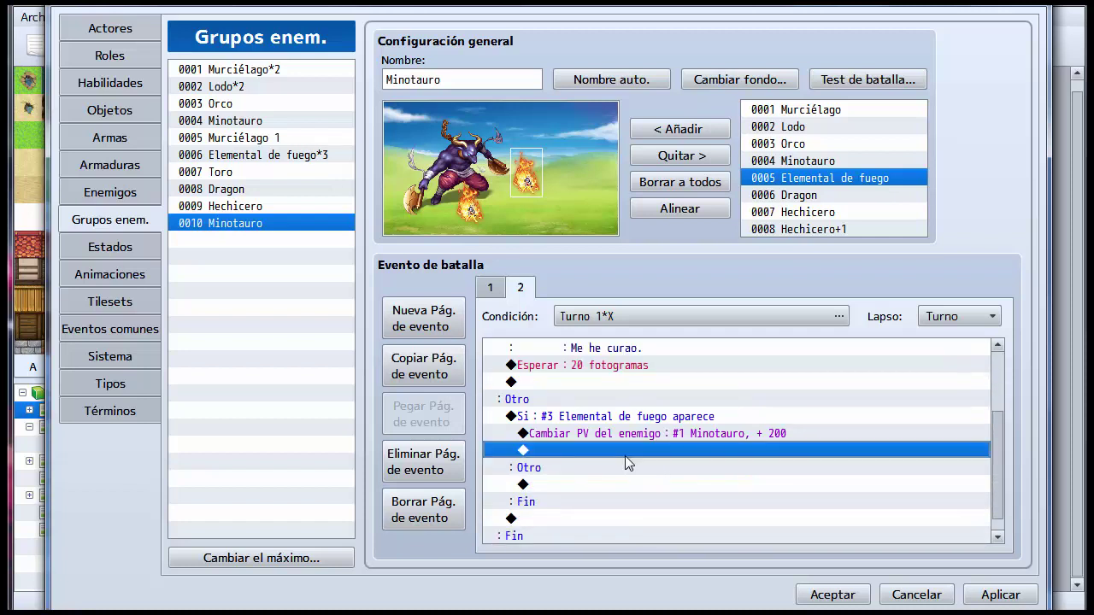
key(ctrl+v)
Step: In the inner Otro section, add a message with the purple horned Monster face and the text "Ups, no me puedo curar más."
scroll(627, 459, down, 2)
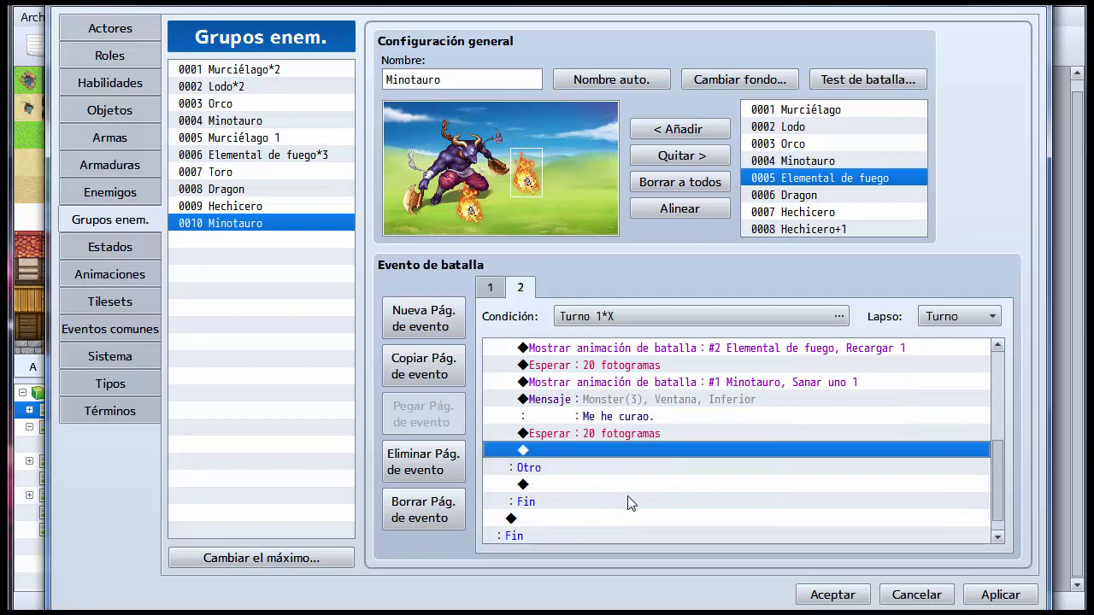
double_click(603, 483)
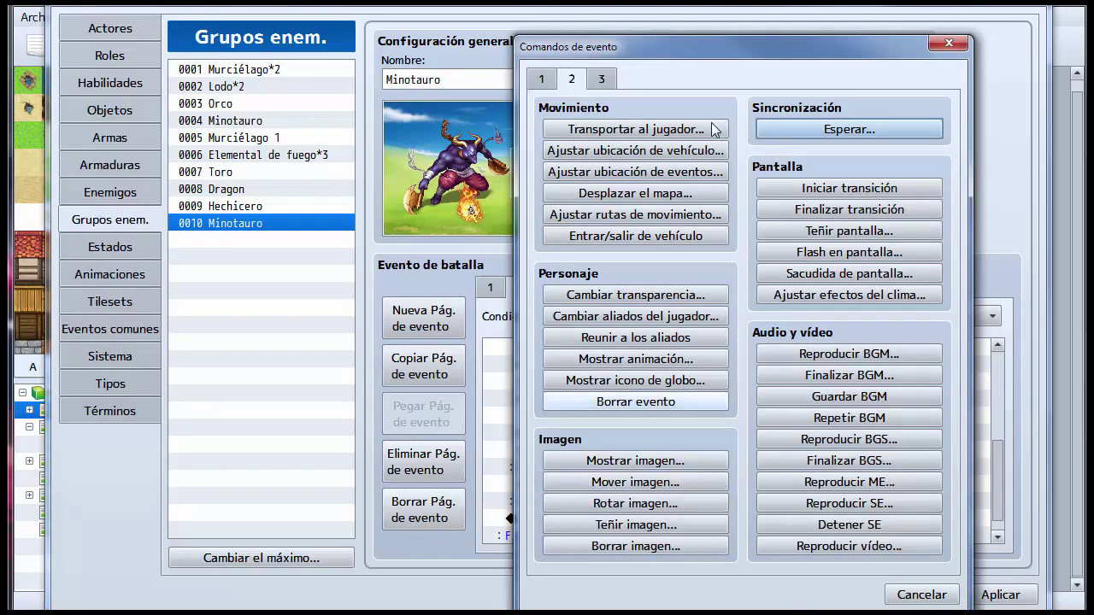
click(541, 80)
click(598, 130)
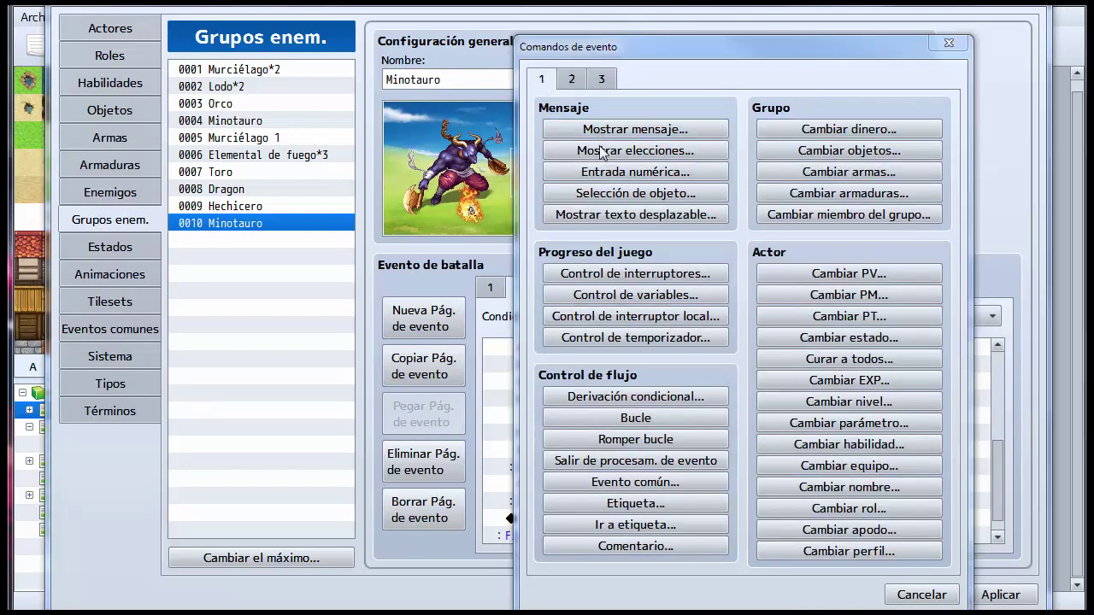
double_click(570, 321)
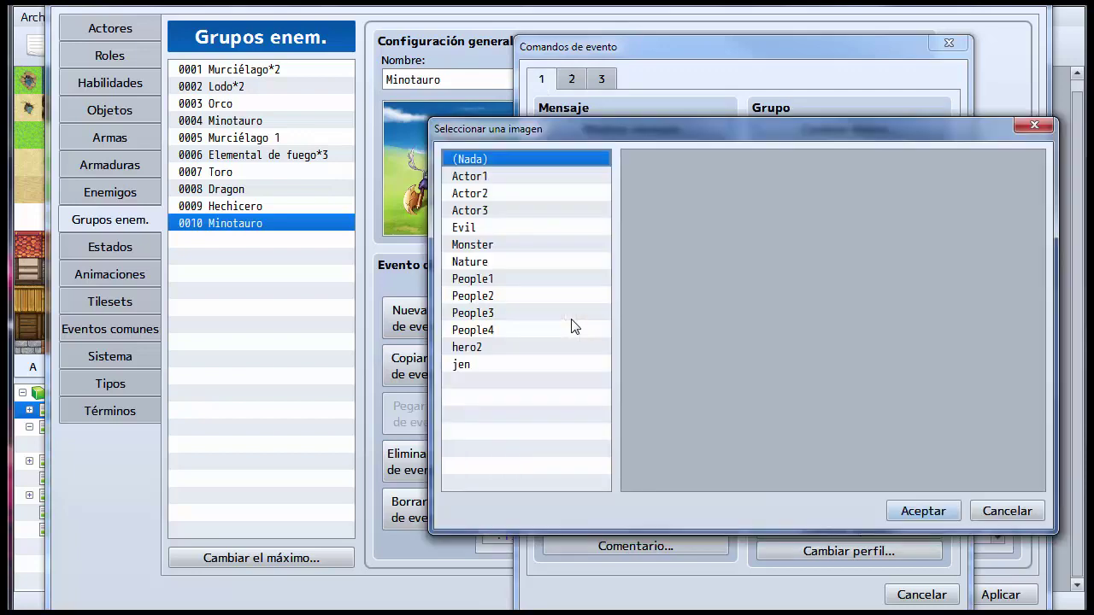
click(533, 245)
click(890, 203)
click(921, 510)
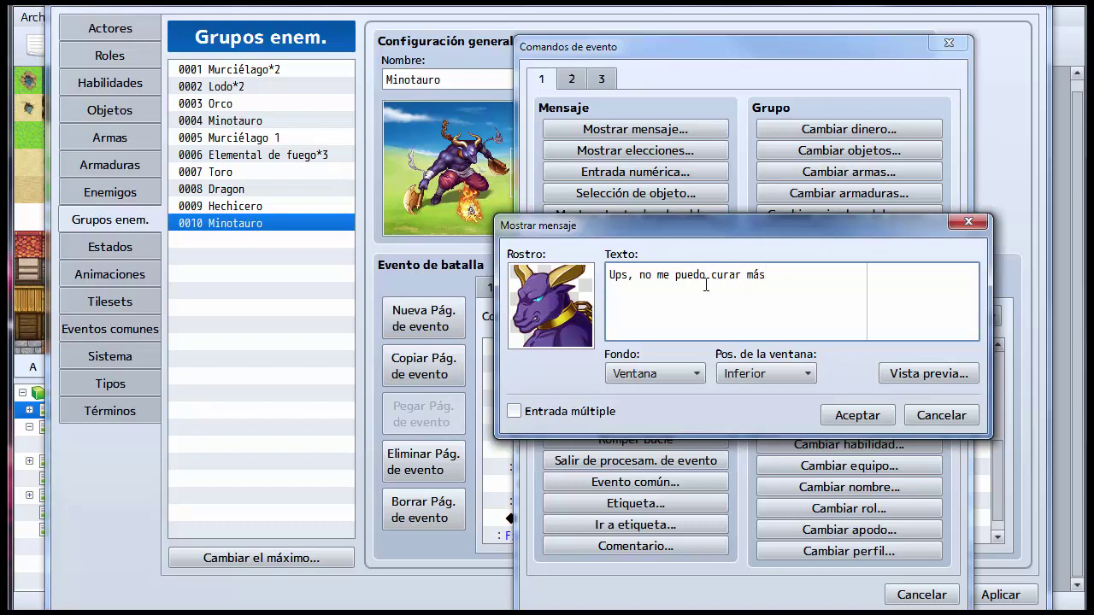
text(.)
click(857, 415)
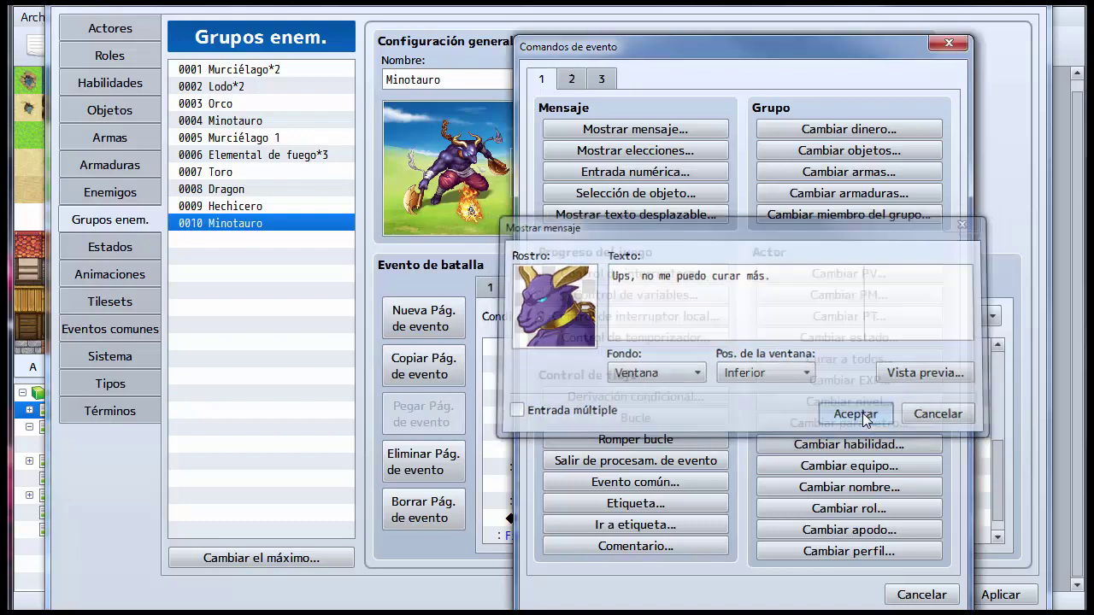
Step: Start a battle test of the Minotauro group with the existing party settings and advance through the opening messages
click(858, 88)
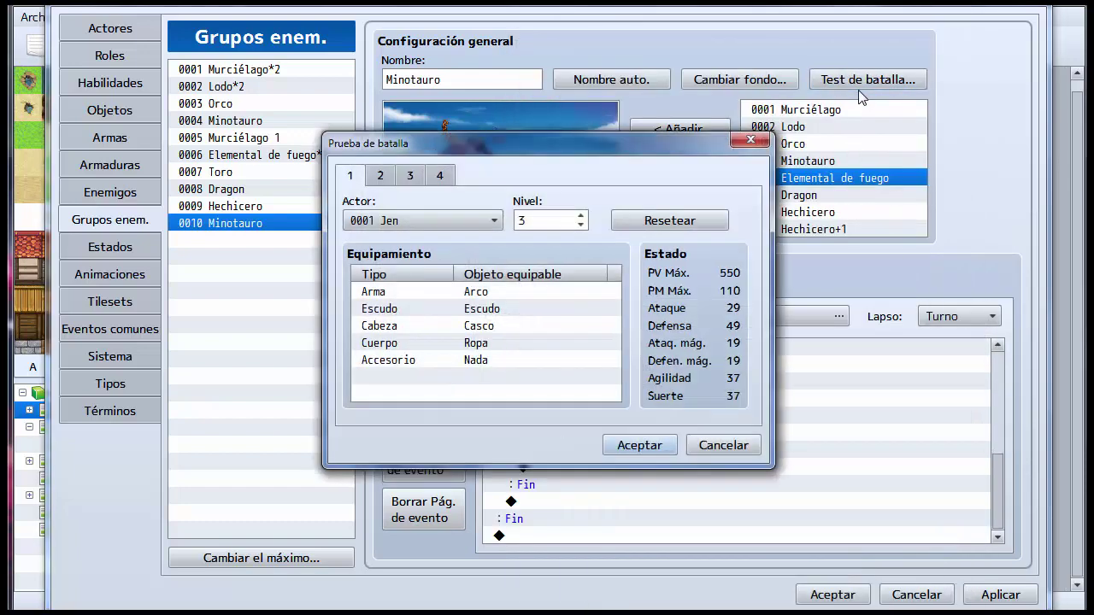
click(639, 445)
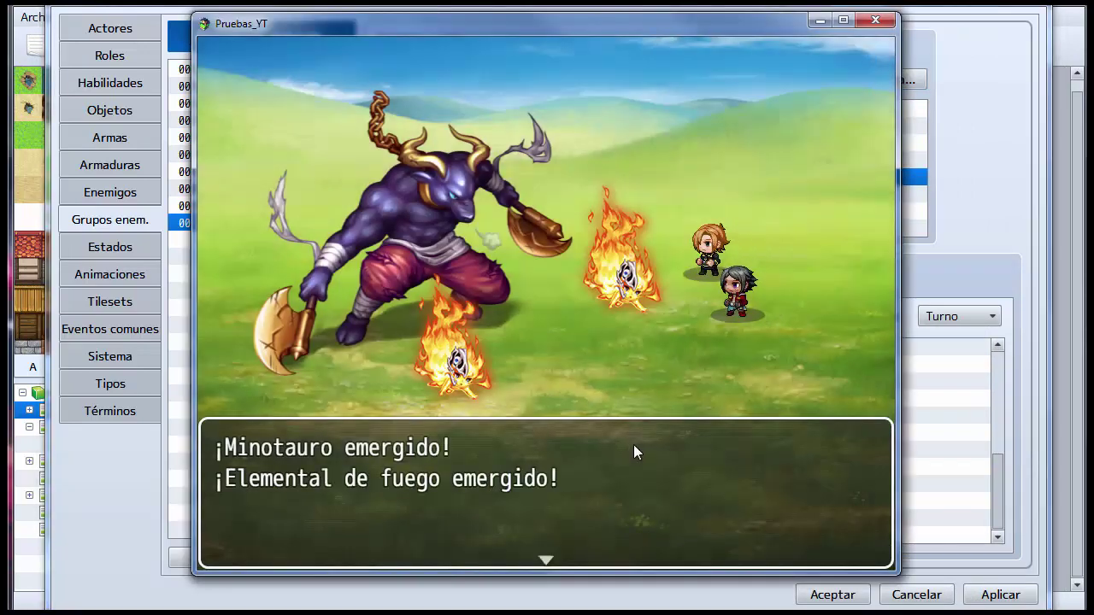
key(Return)
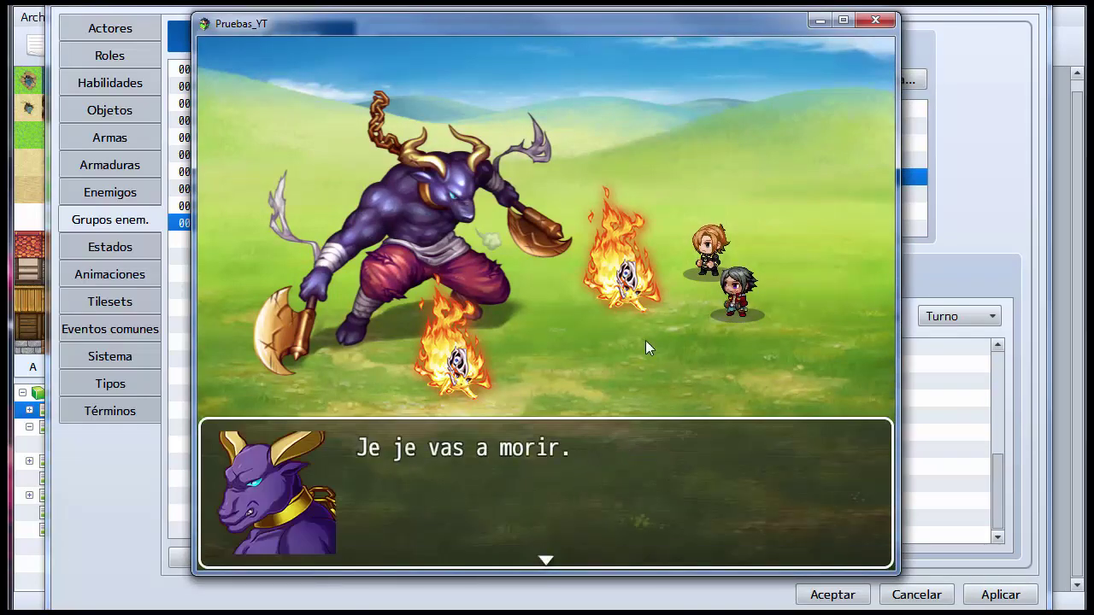
key(Return)
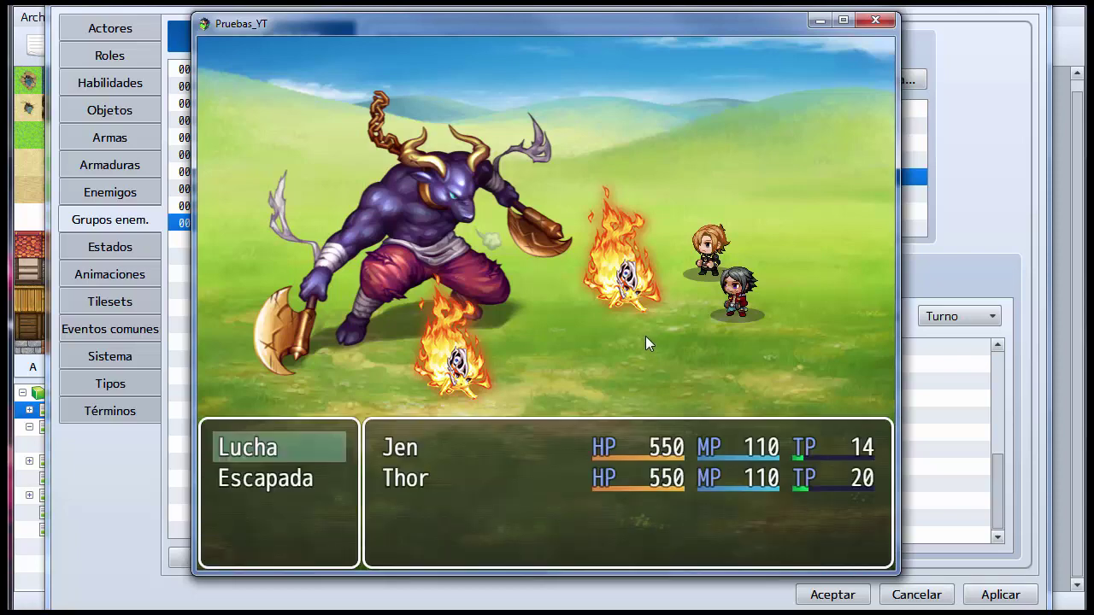
Step: Have both party members attack the Minotauro, advance past its healing message, and close the battle test
key(Return)
key(Return)
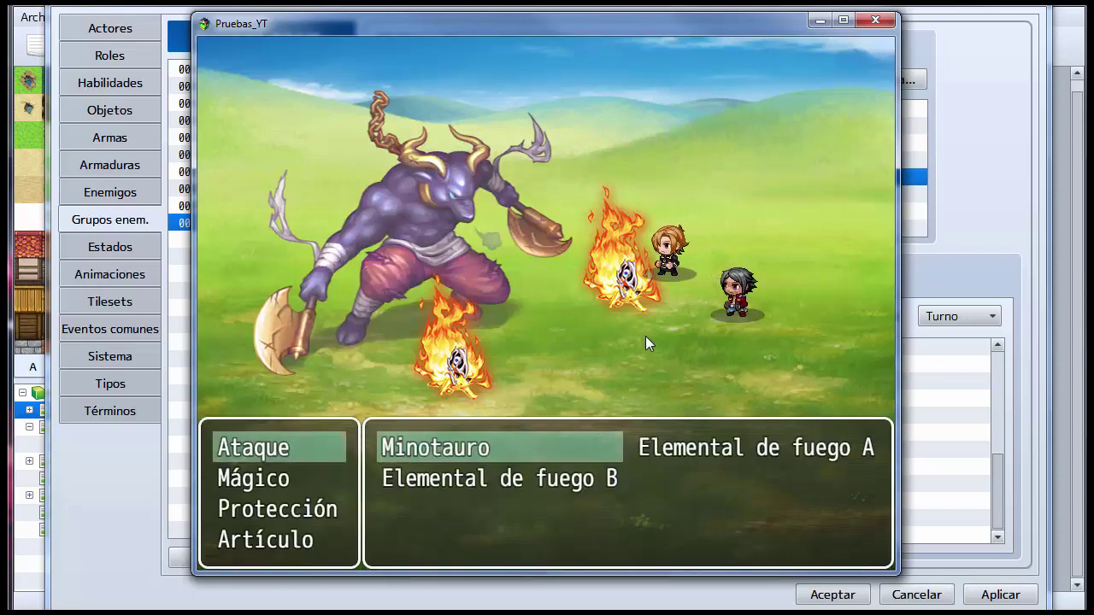
key(Return)
key(Return)
key(Return)
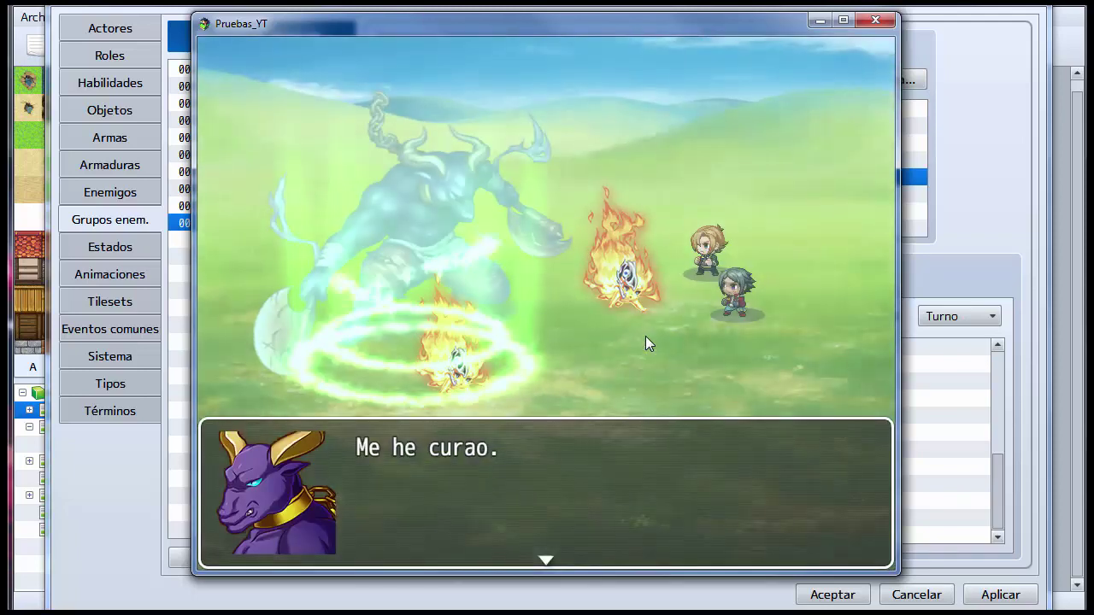
key(Return)
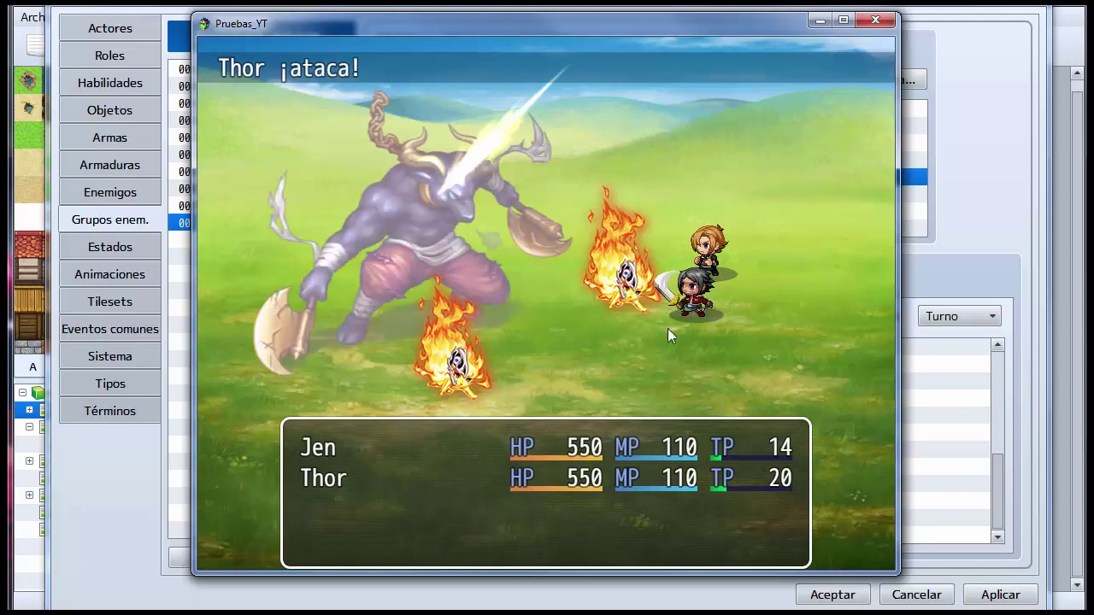
click(874, 20)
Step: In the #3 Elemental de fuego branch, set the Recargar 1 battle animation's target enemy to #3 Elemental de fuego
drag(1003, 514, 994, 453)
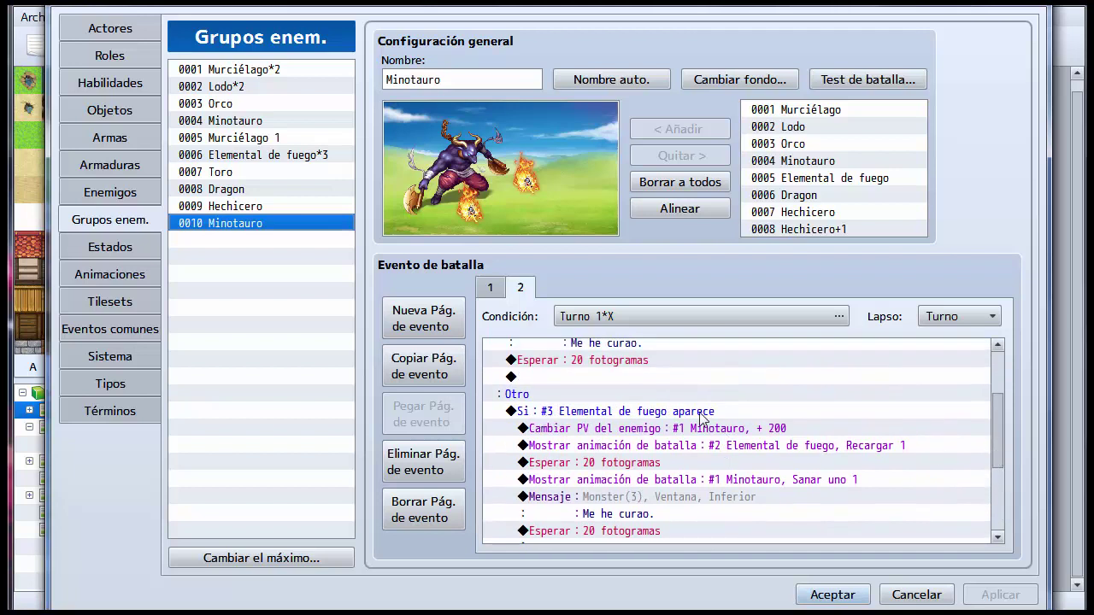
click(545, 414)
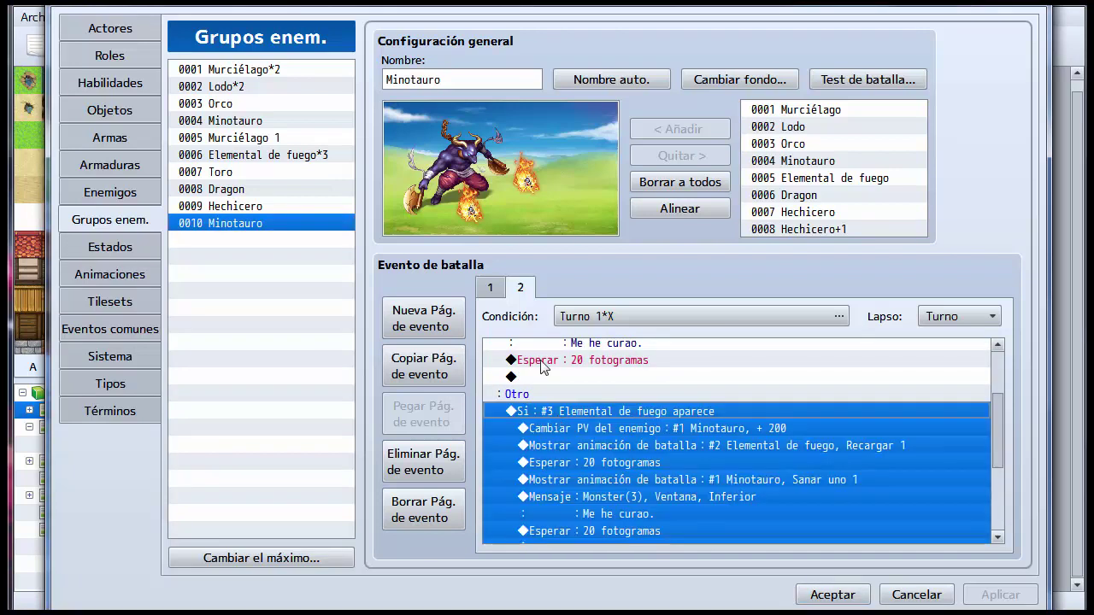
click(586, 434)
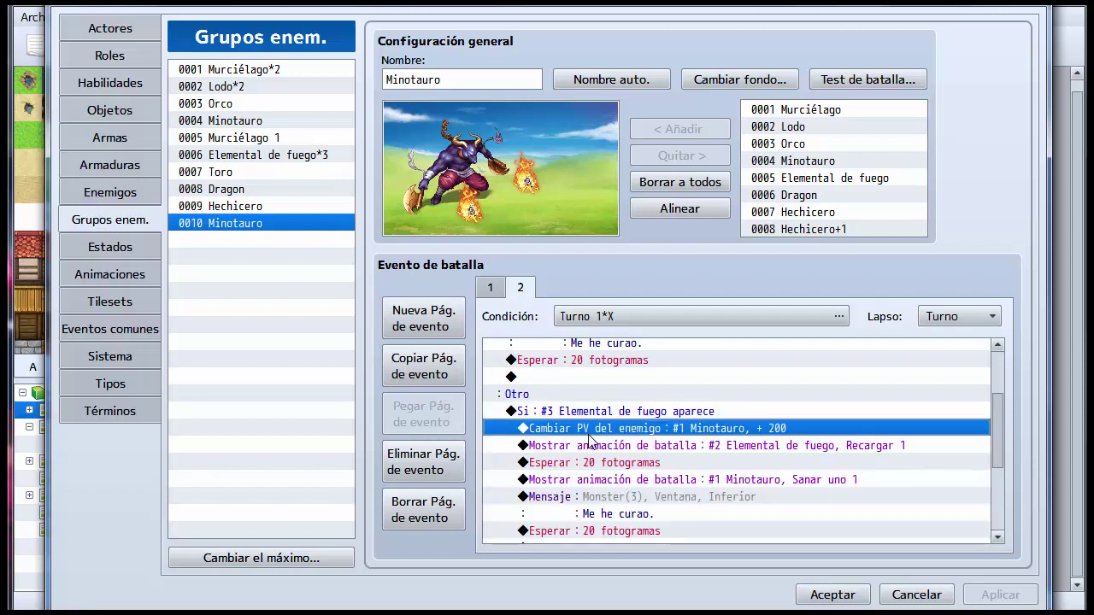
click(566, 448)
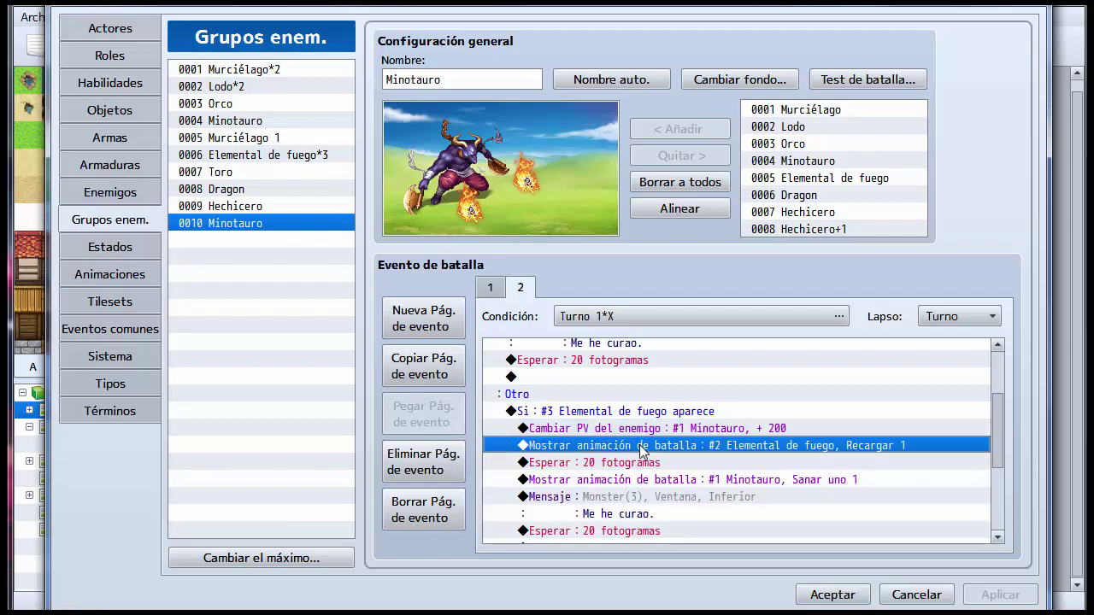
right_click(739, 453)
click(774, 478)
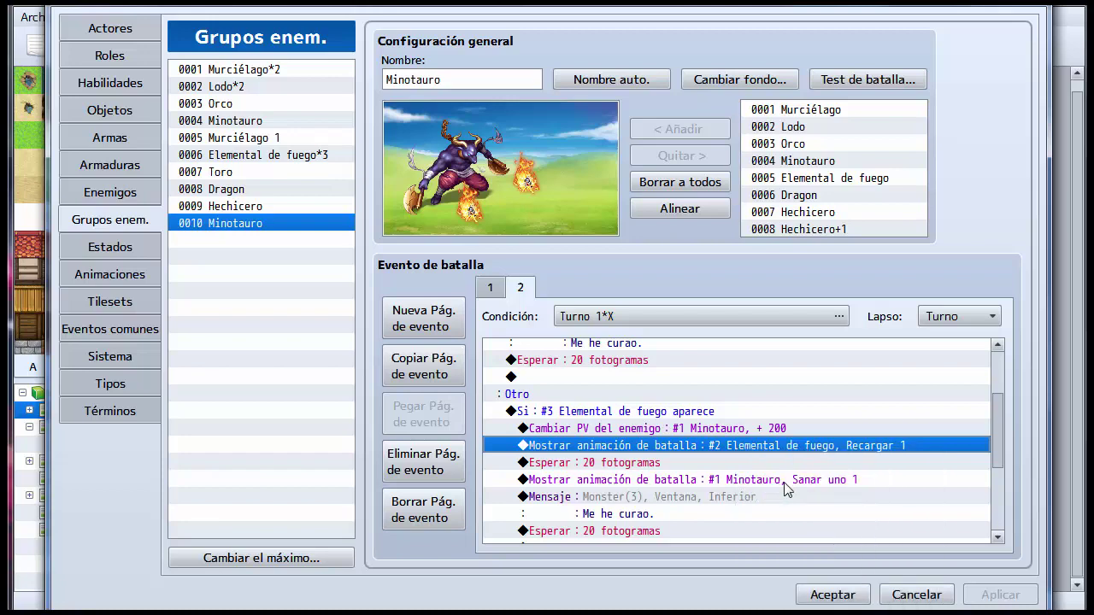
click(716, 400)
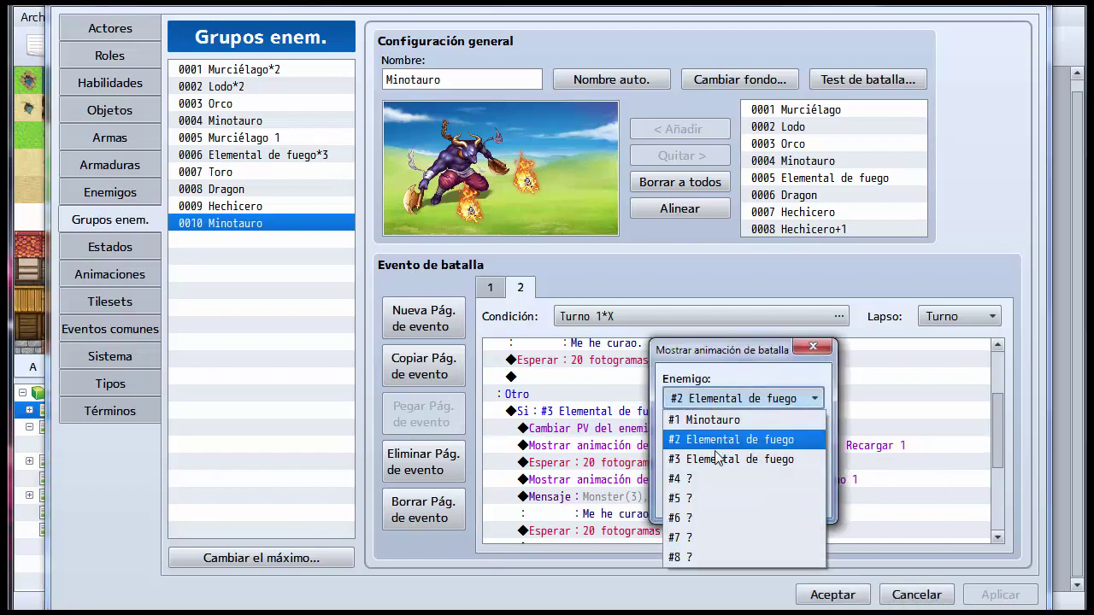
key(Return)
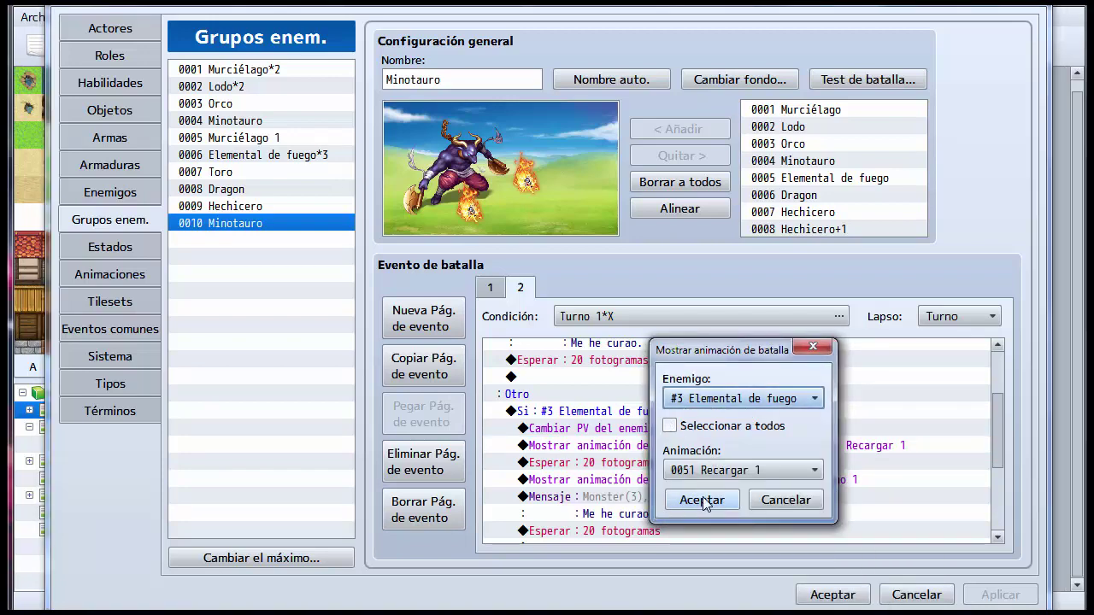
click(702, 501)
scroll(814, 423, down, 1)
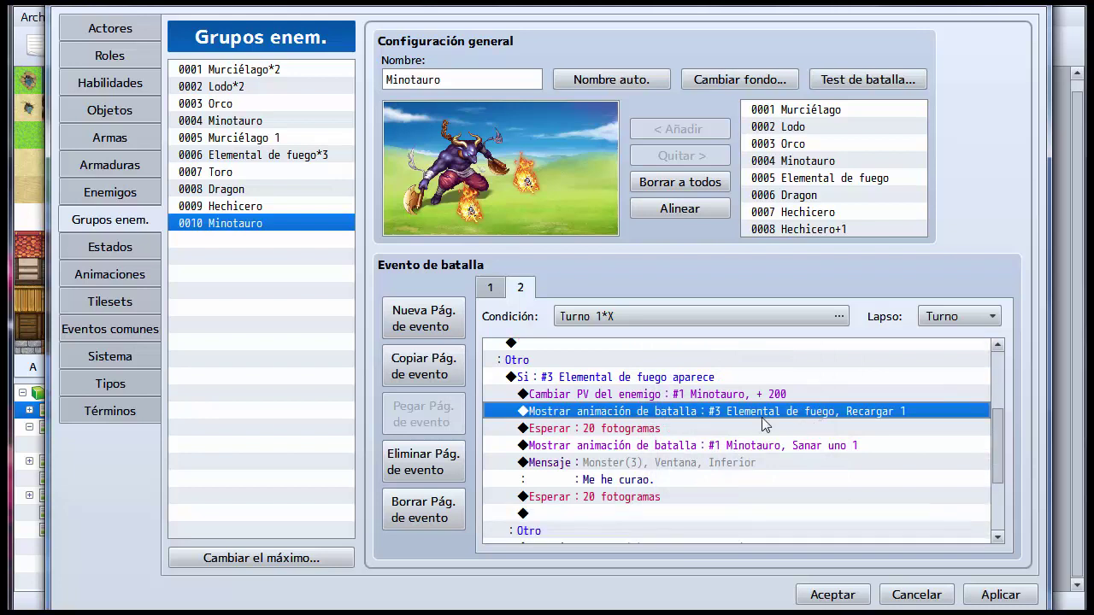
scroll(759, 436, up, 3)
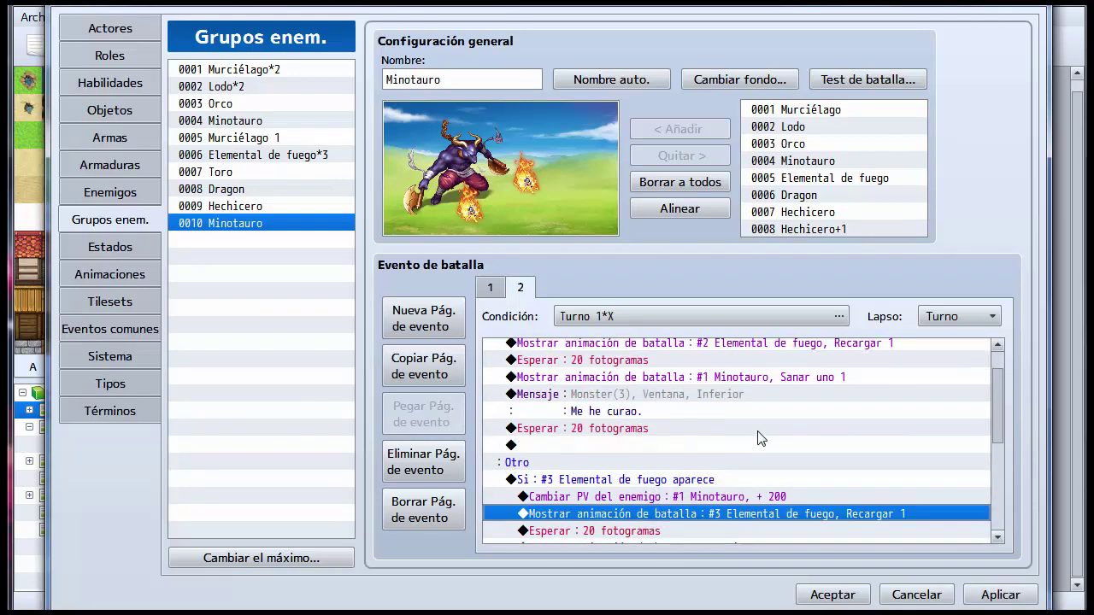
scroll(757, 435, down, 4)
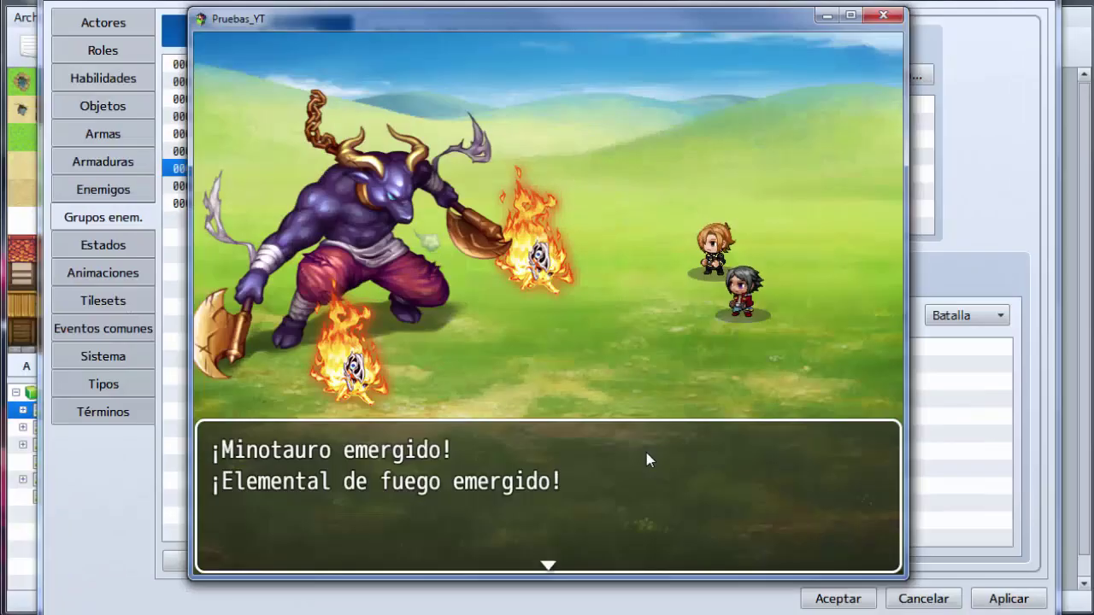
Step: In the new battle test, advance the opening messages, attack the Minotauro with both party members, and continue past its healing message
key(Return)
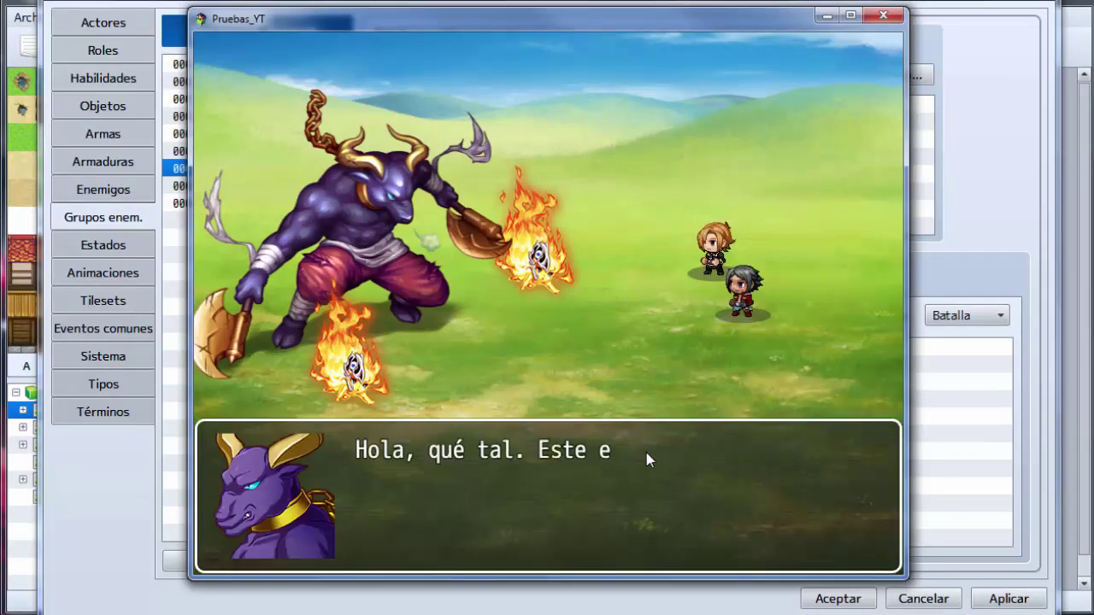
key(Return)
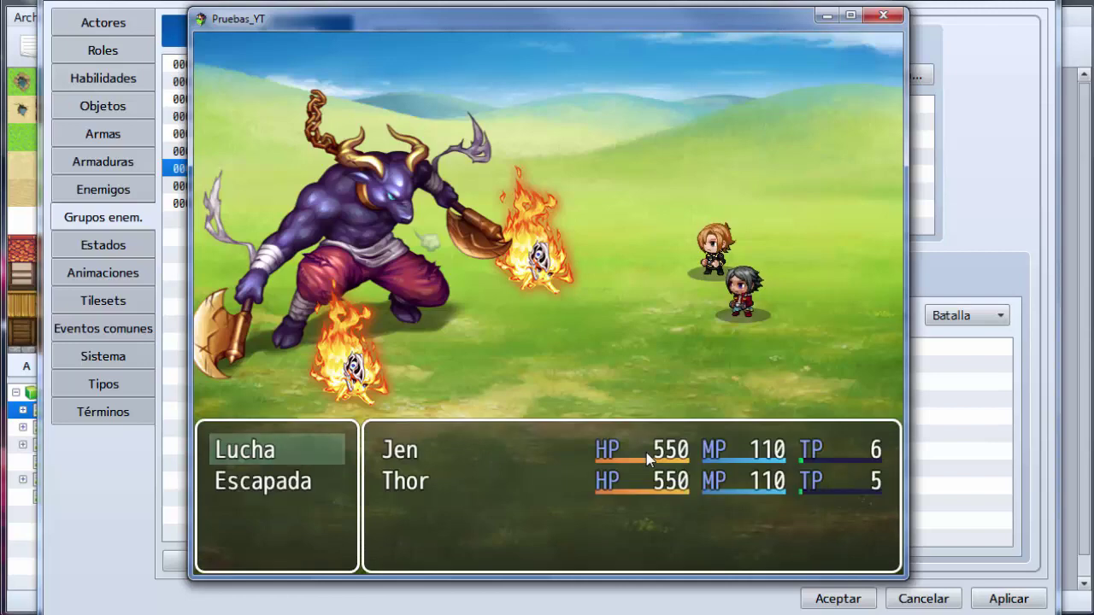
key(Return)
key(Return)
key(Return)
key(Return)
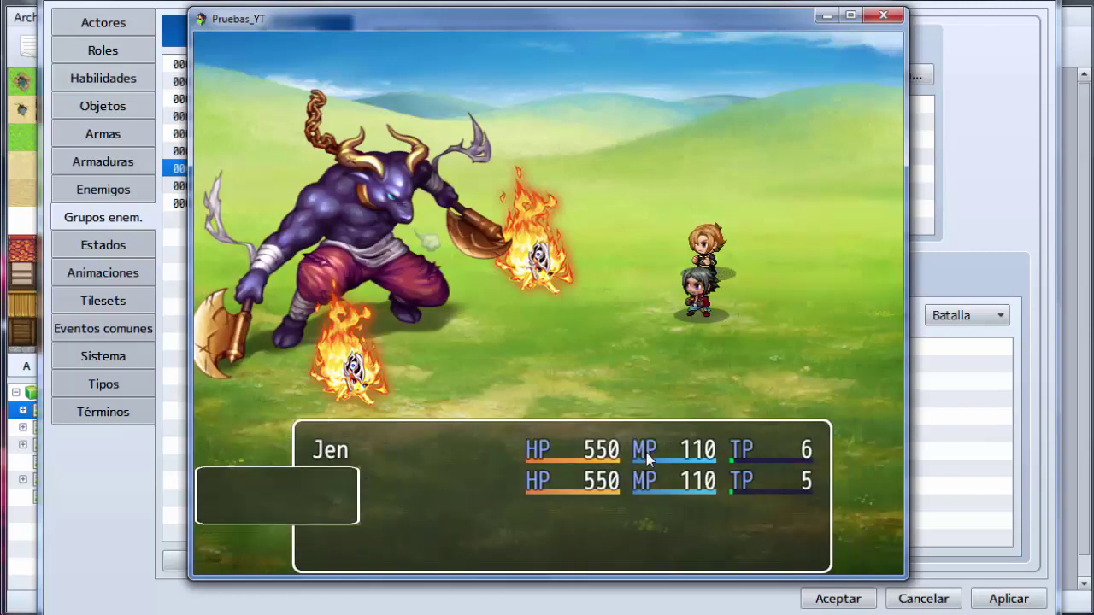
key(Return)
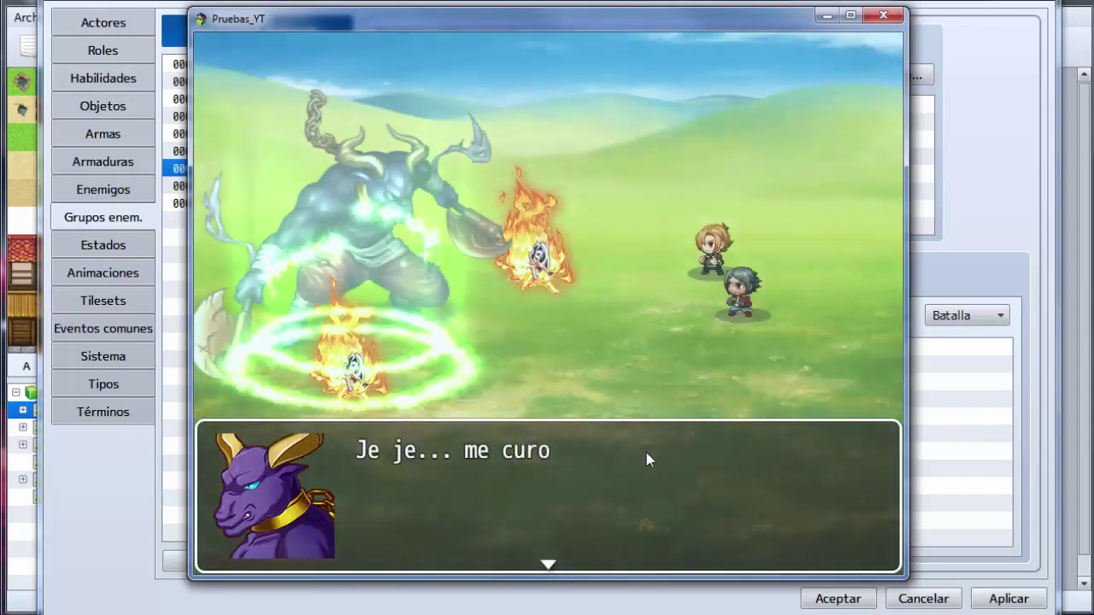
key(Return)
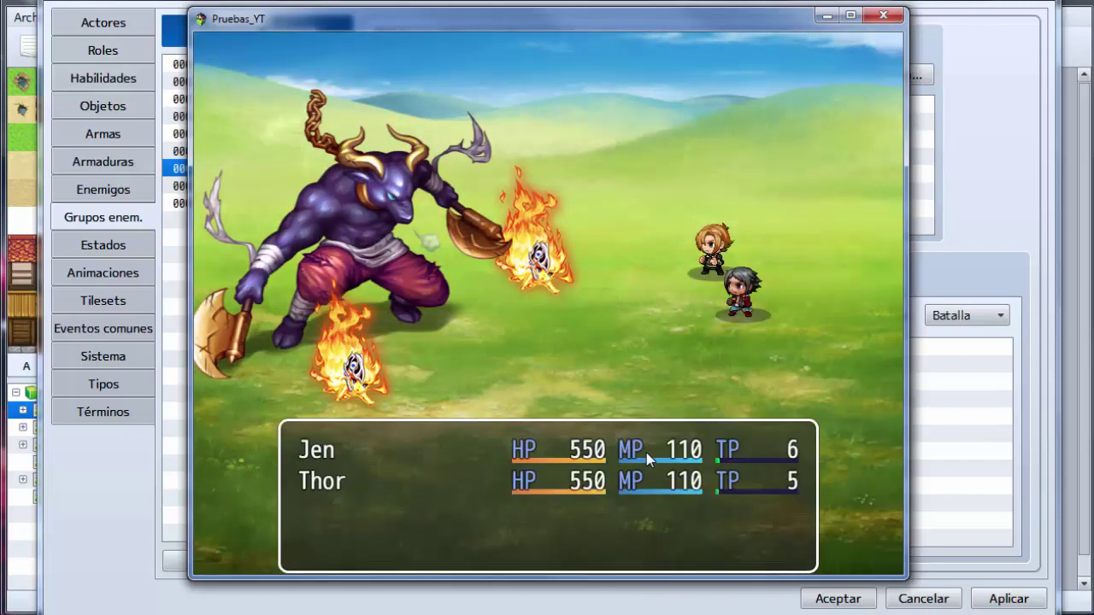